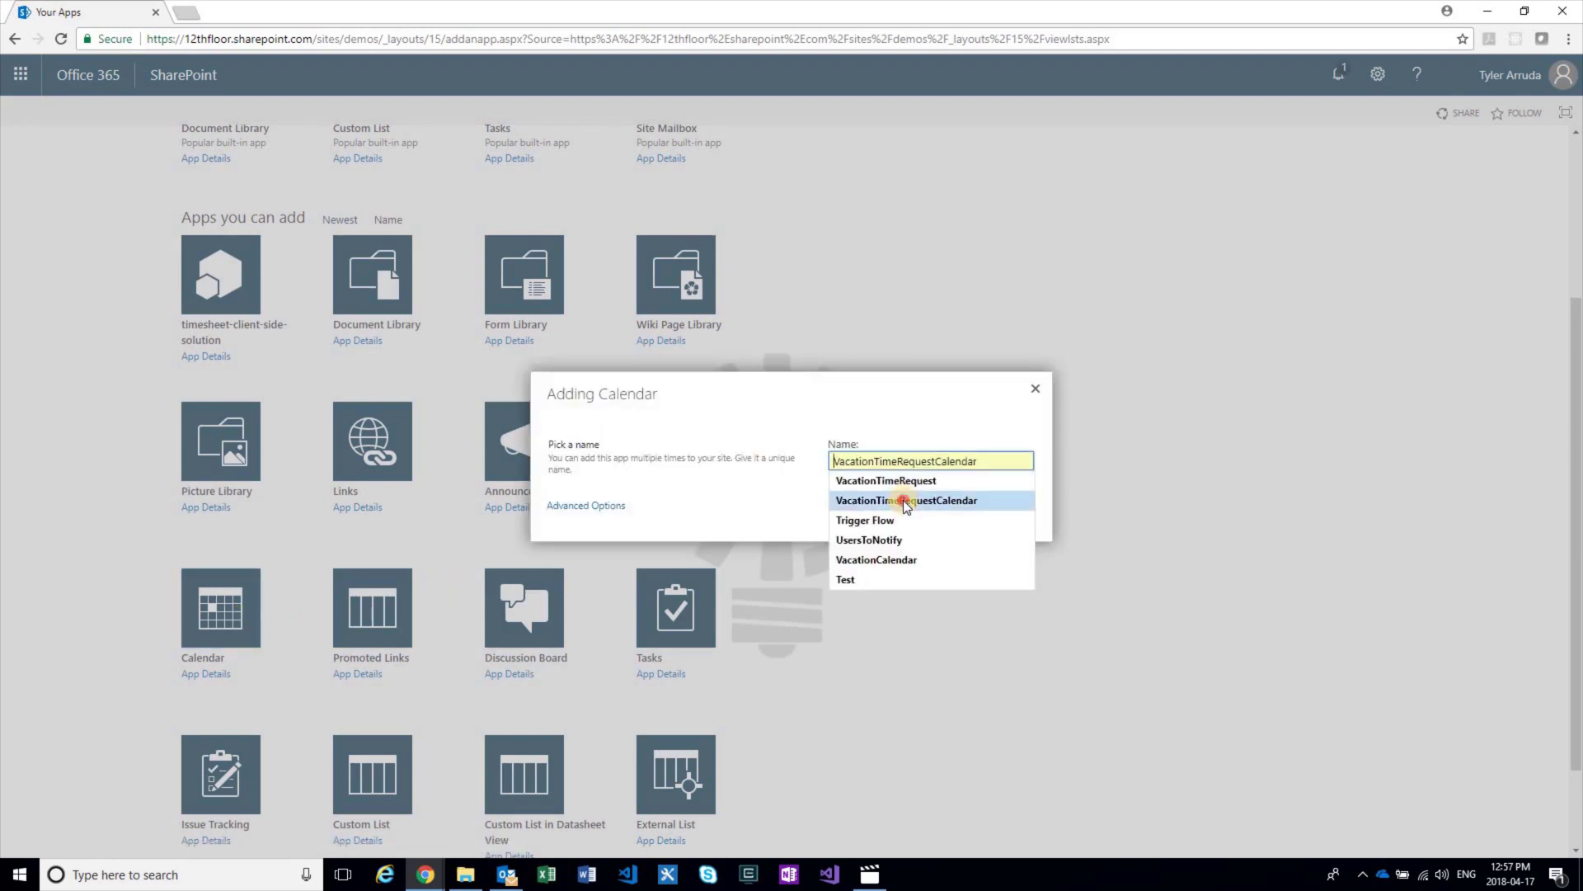
Step: Name the new calendar app VacationTimeRequestCalendar and create it
click(907, 501)
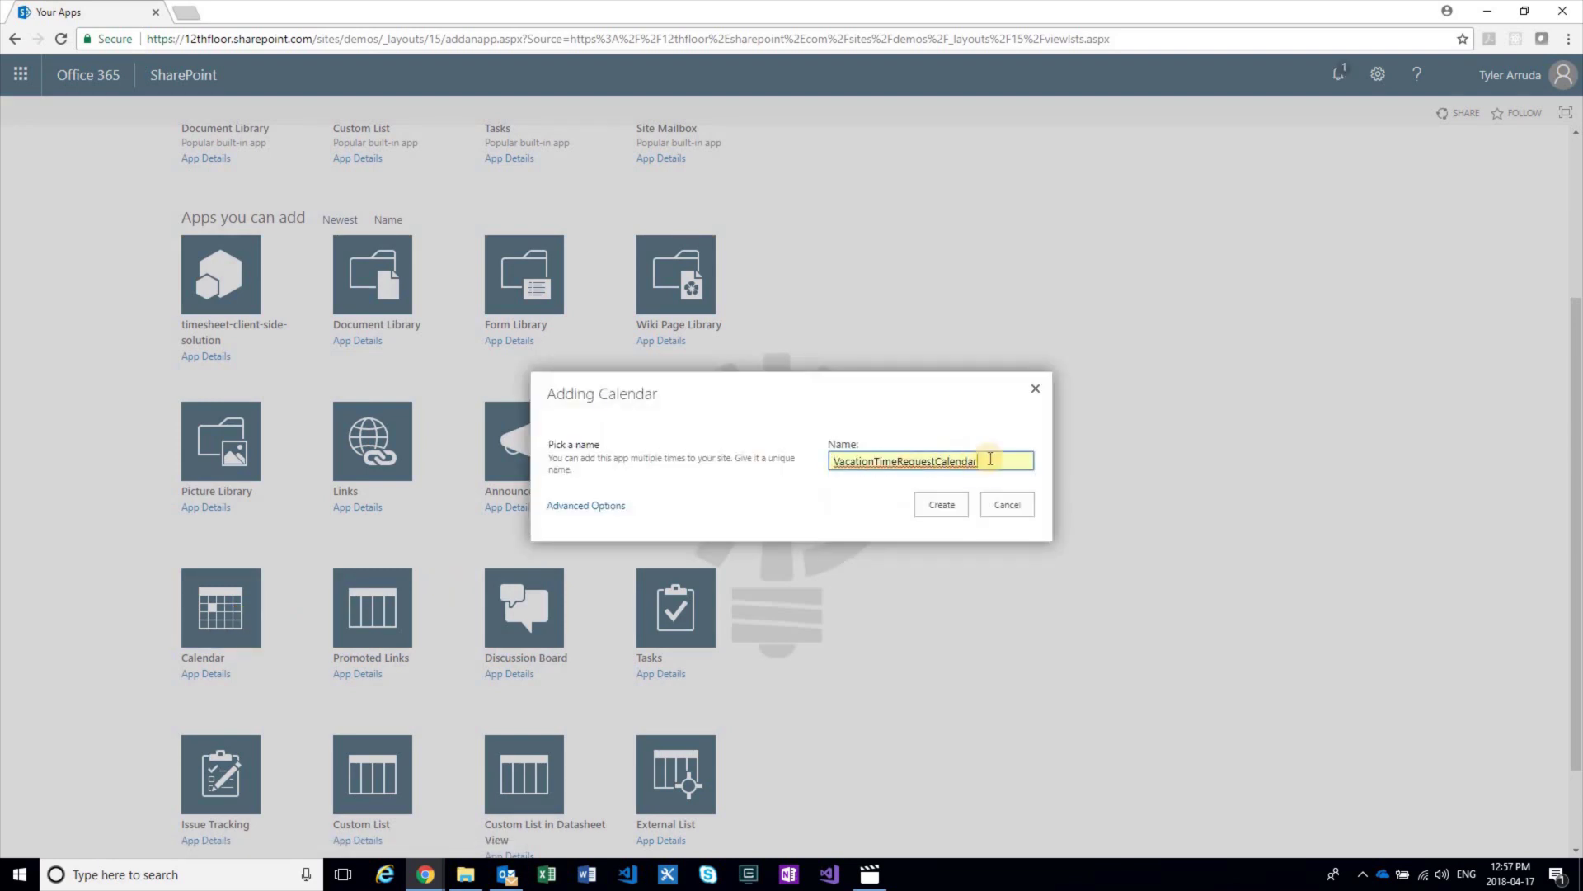
click(945, 507)
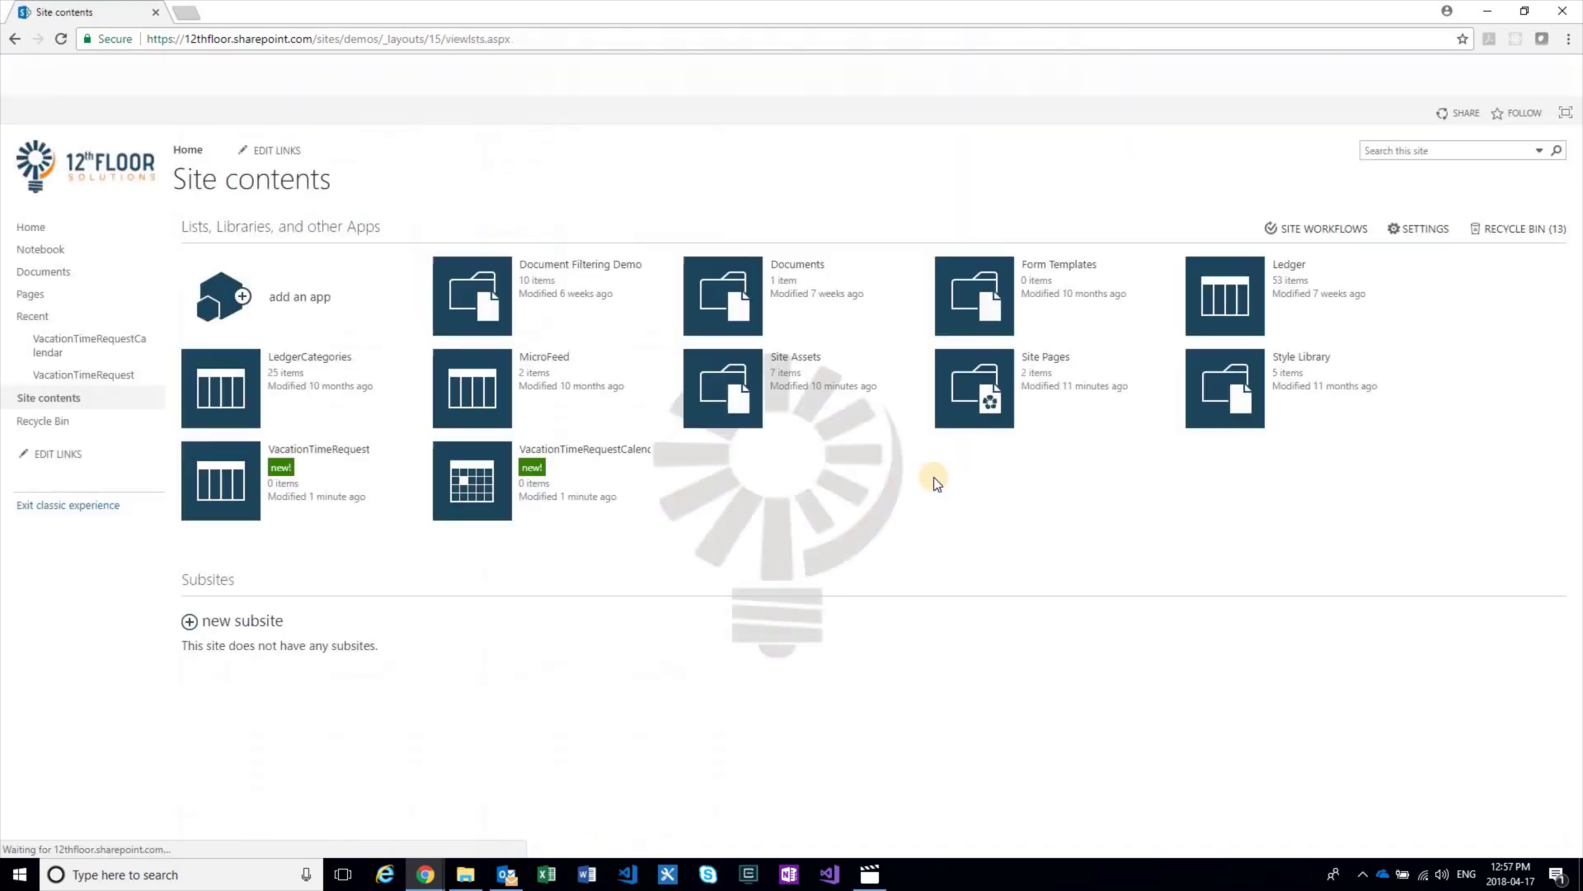
Step: Open the list settings of the VacationTimeRequest list
mouse_move(389, 466)
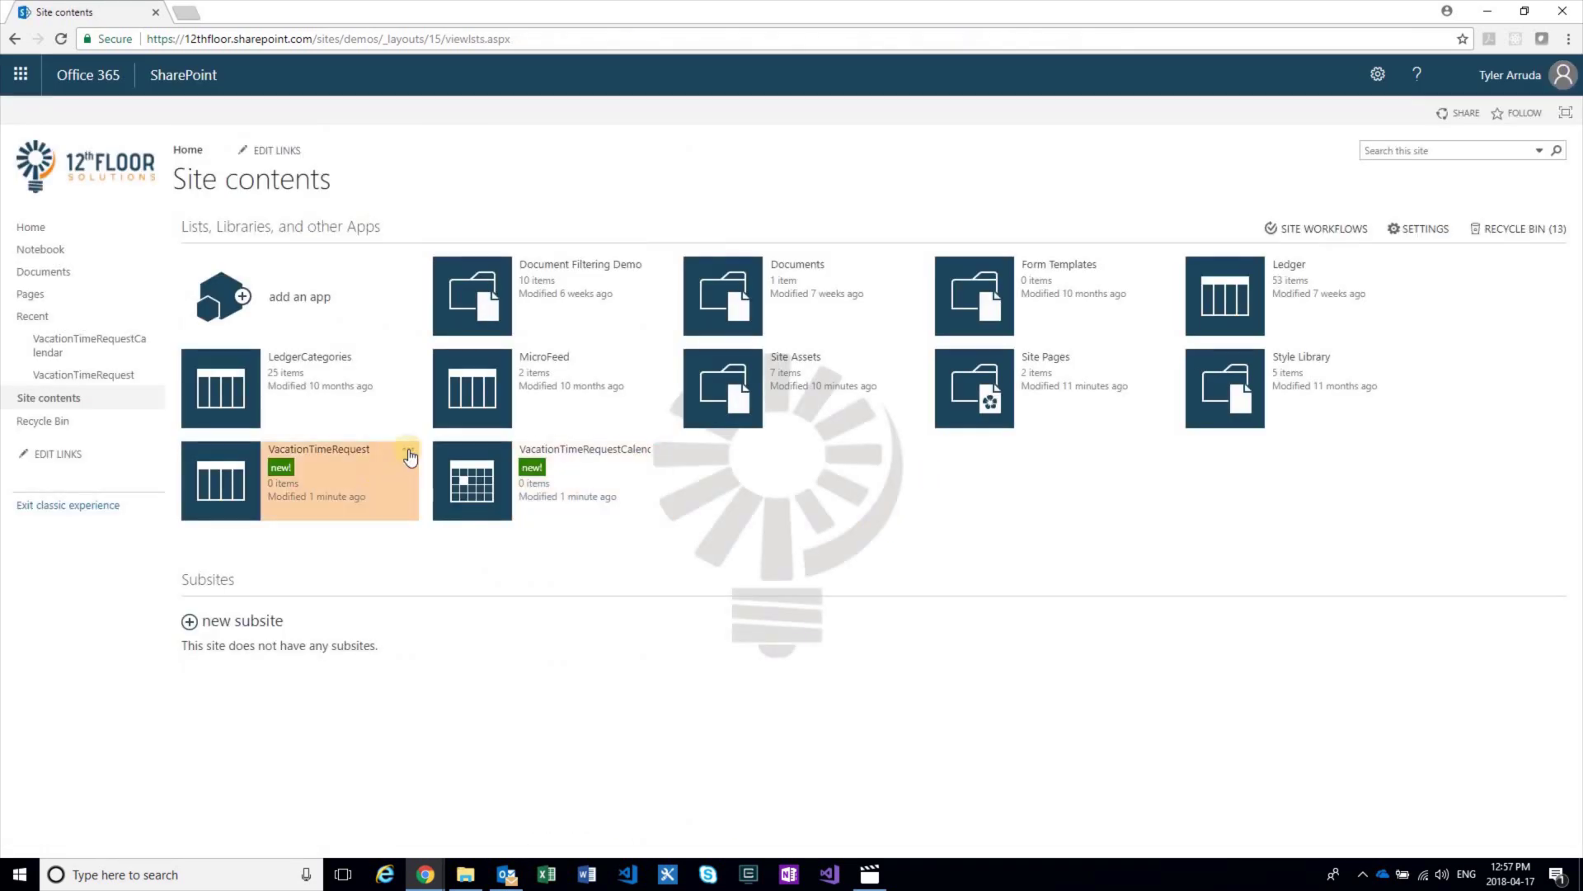
click(341, 452)
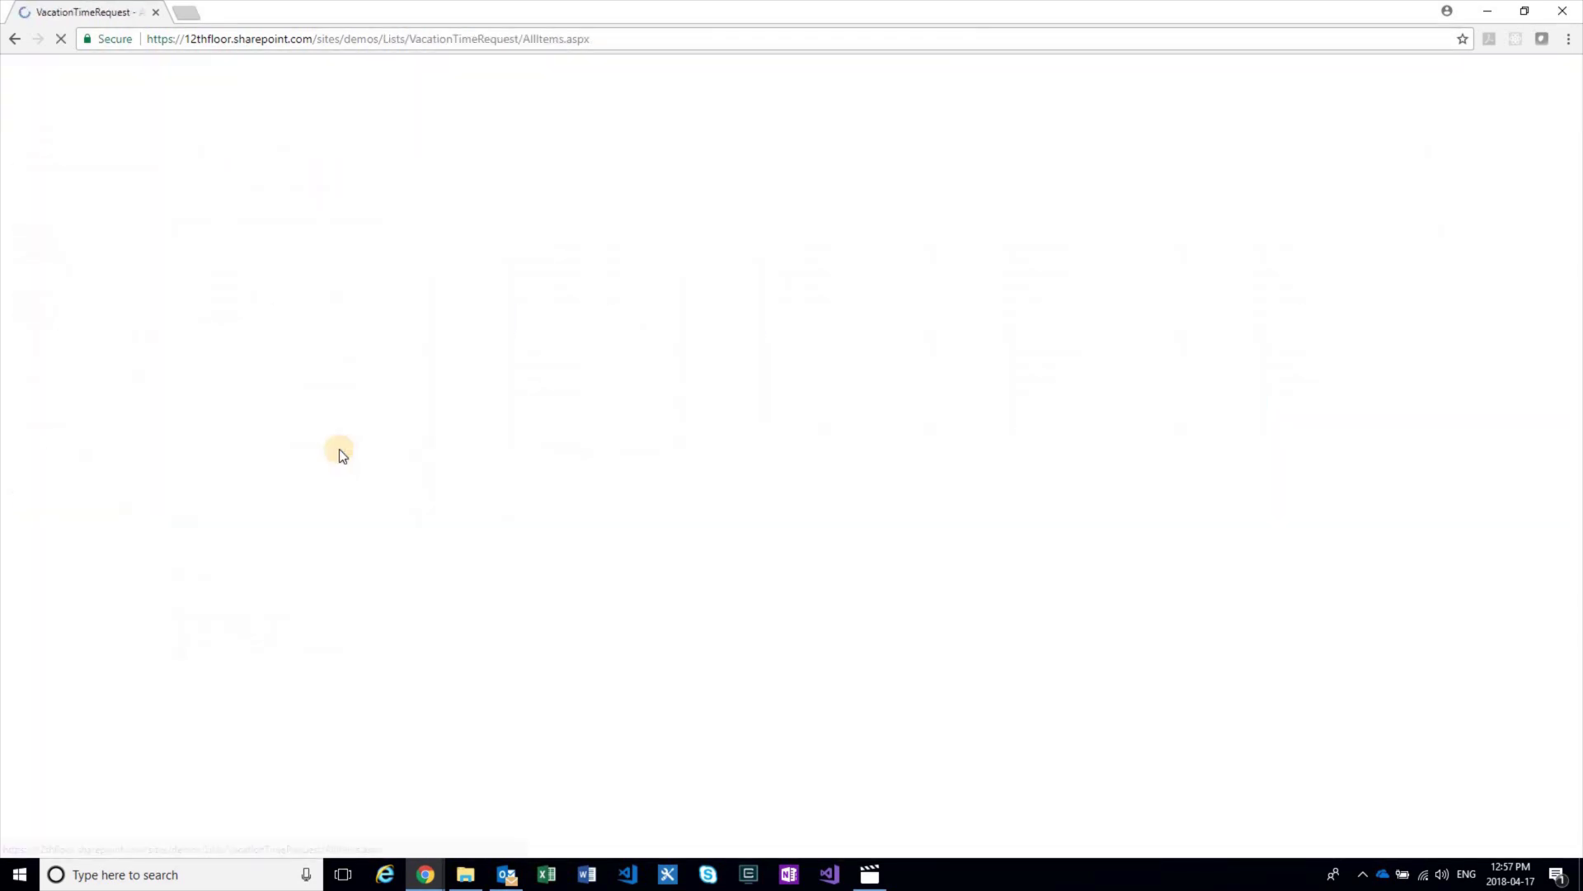
click(124, 114)
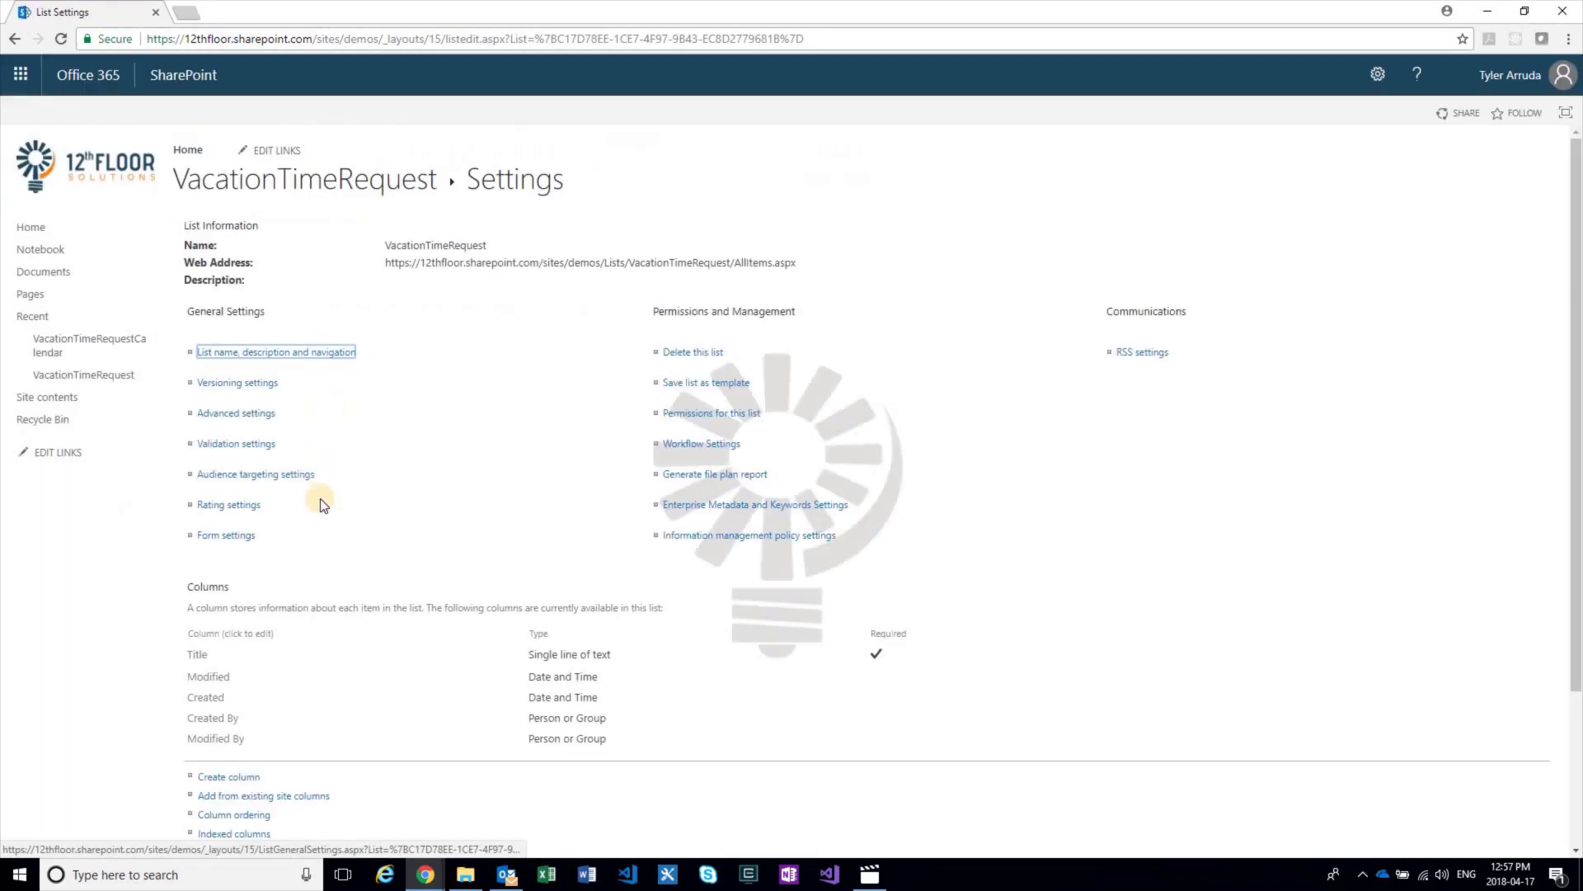
Step: Create a Date and Time column named StartDate in the list, using the Date & Time format
scroll(258, 569, down, 3)
click(266, 575)
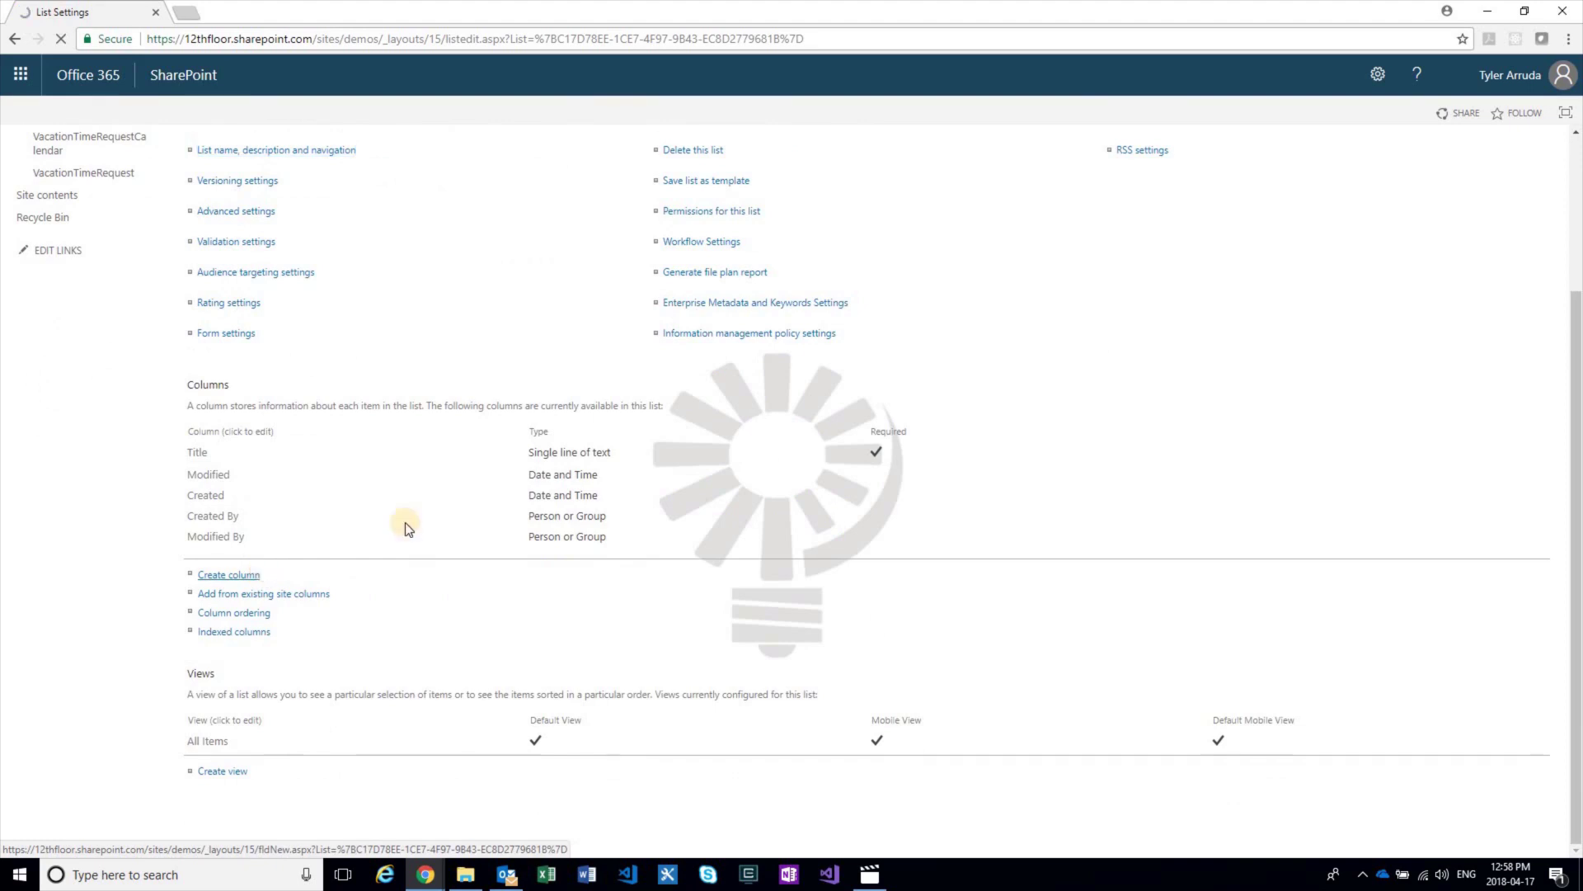
click(494, 244)
text(Sta)
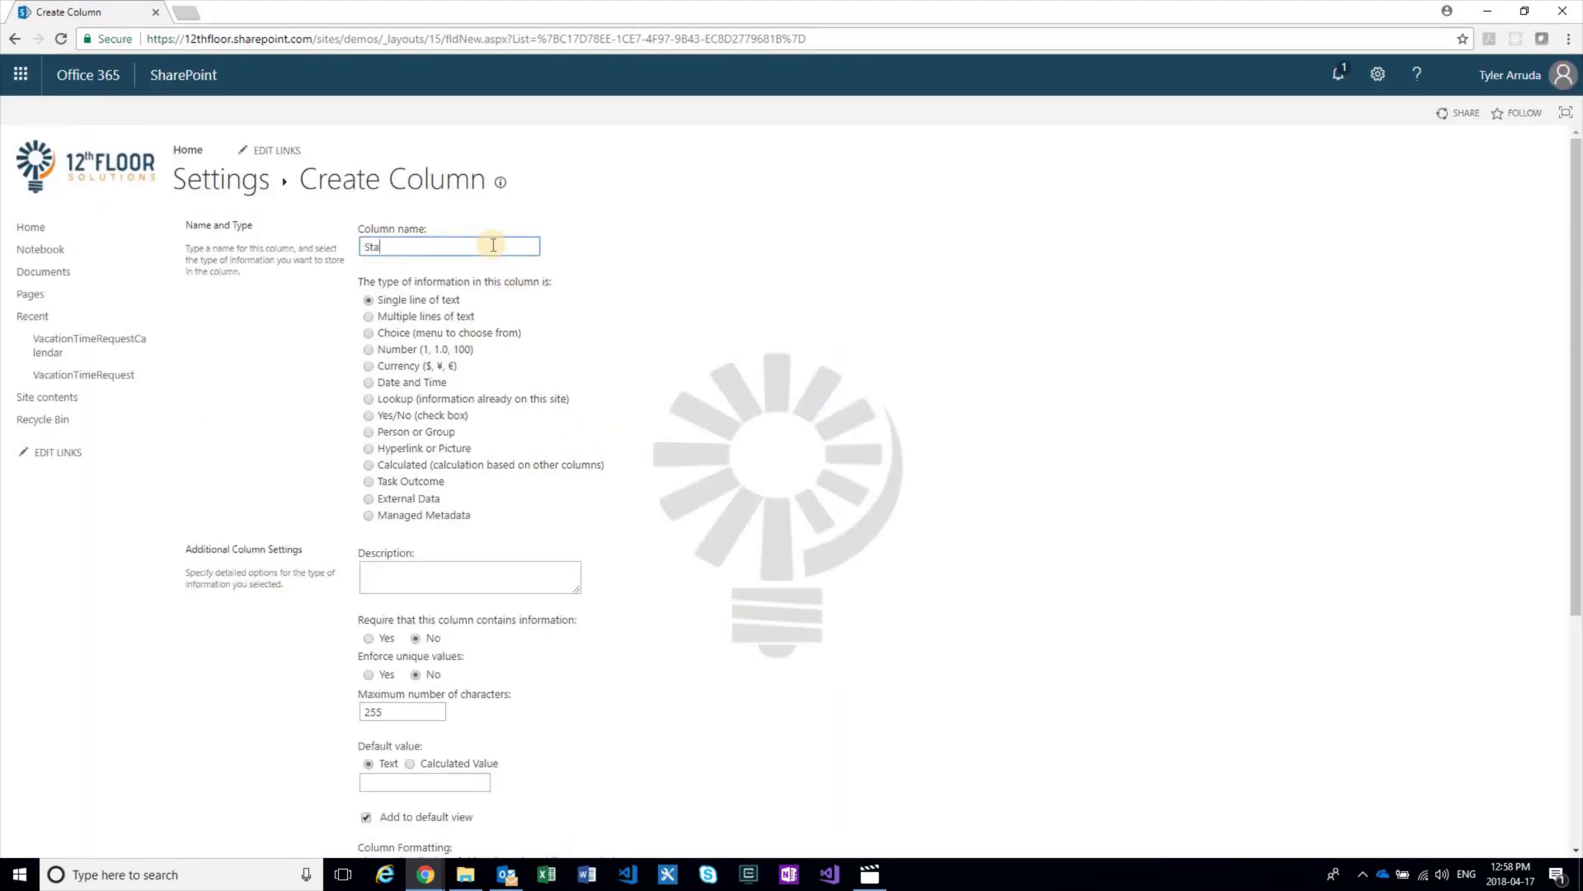
text(rtDate)
click(368, 382)
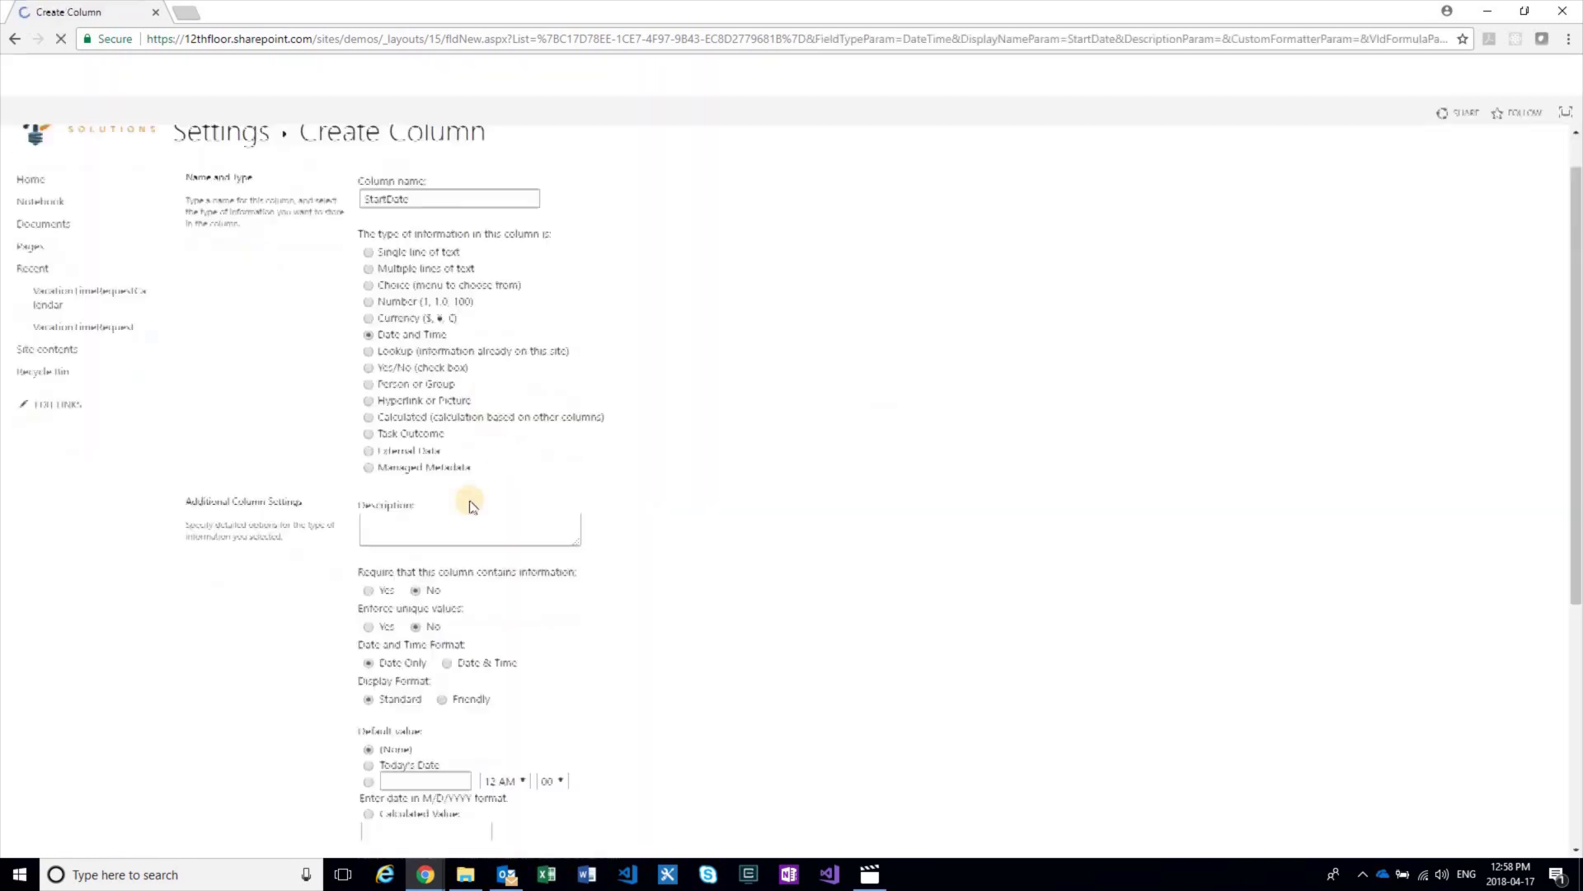
click(446, 546)
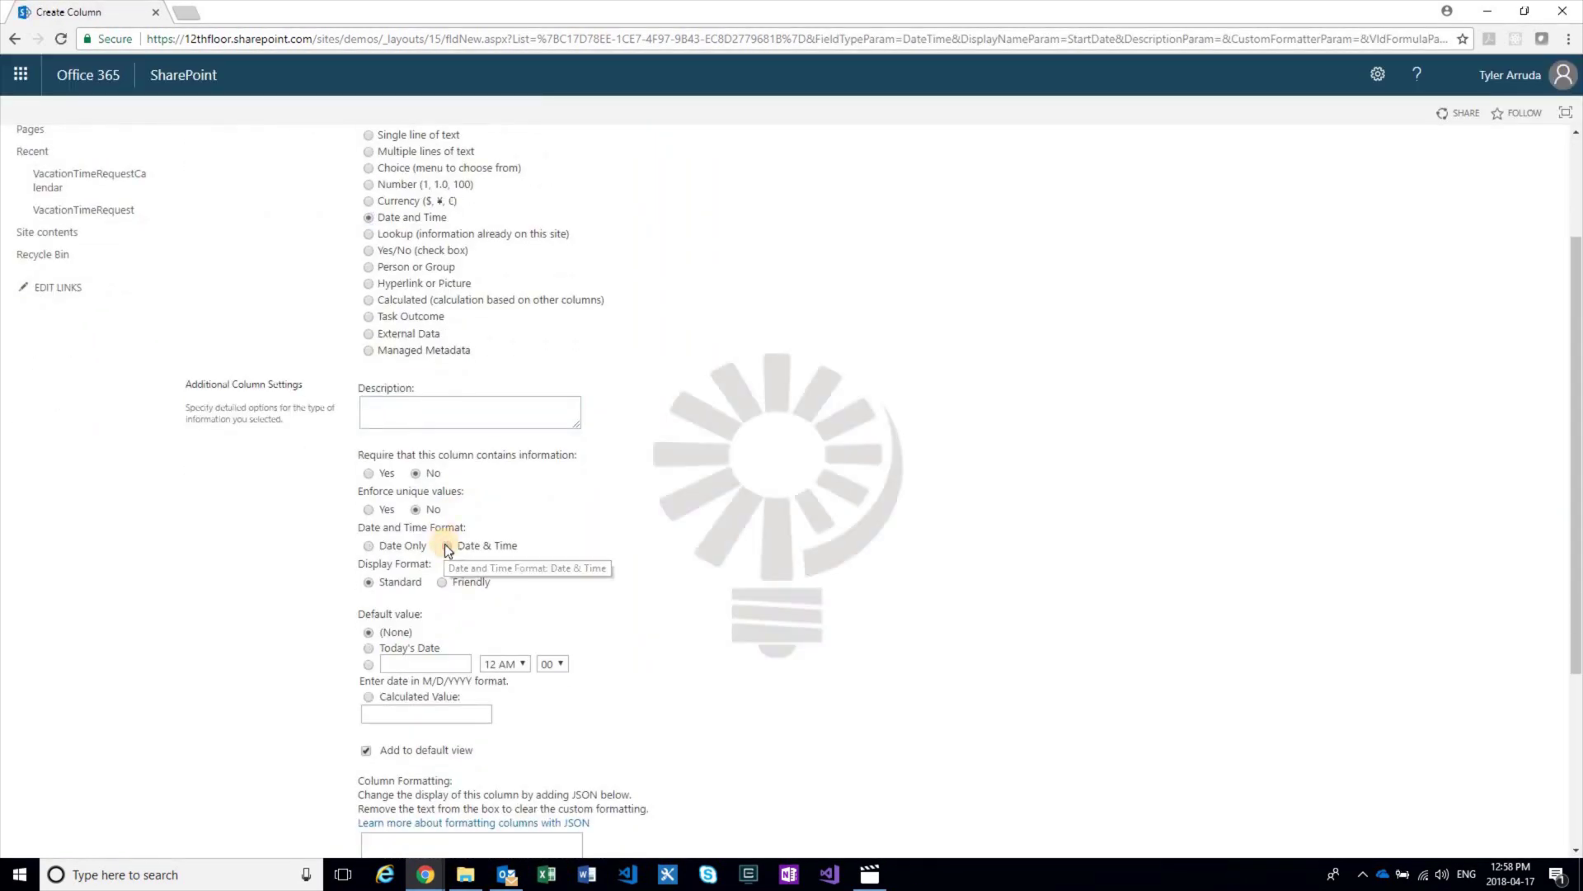
scroll(1462, 814, down, 3)
click(1465, 810)
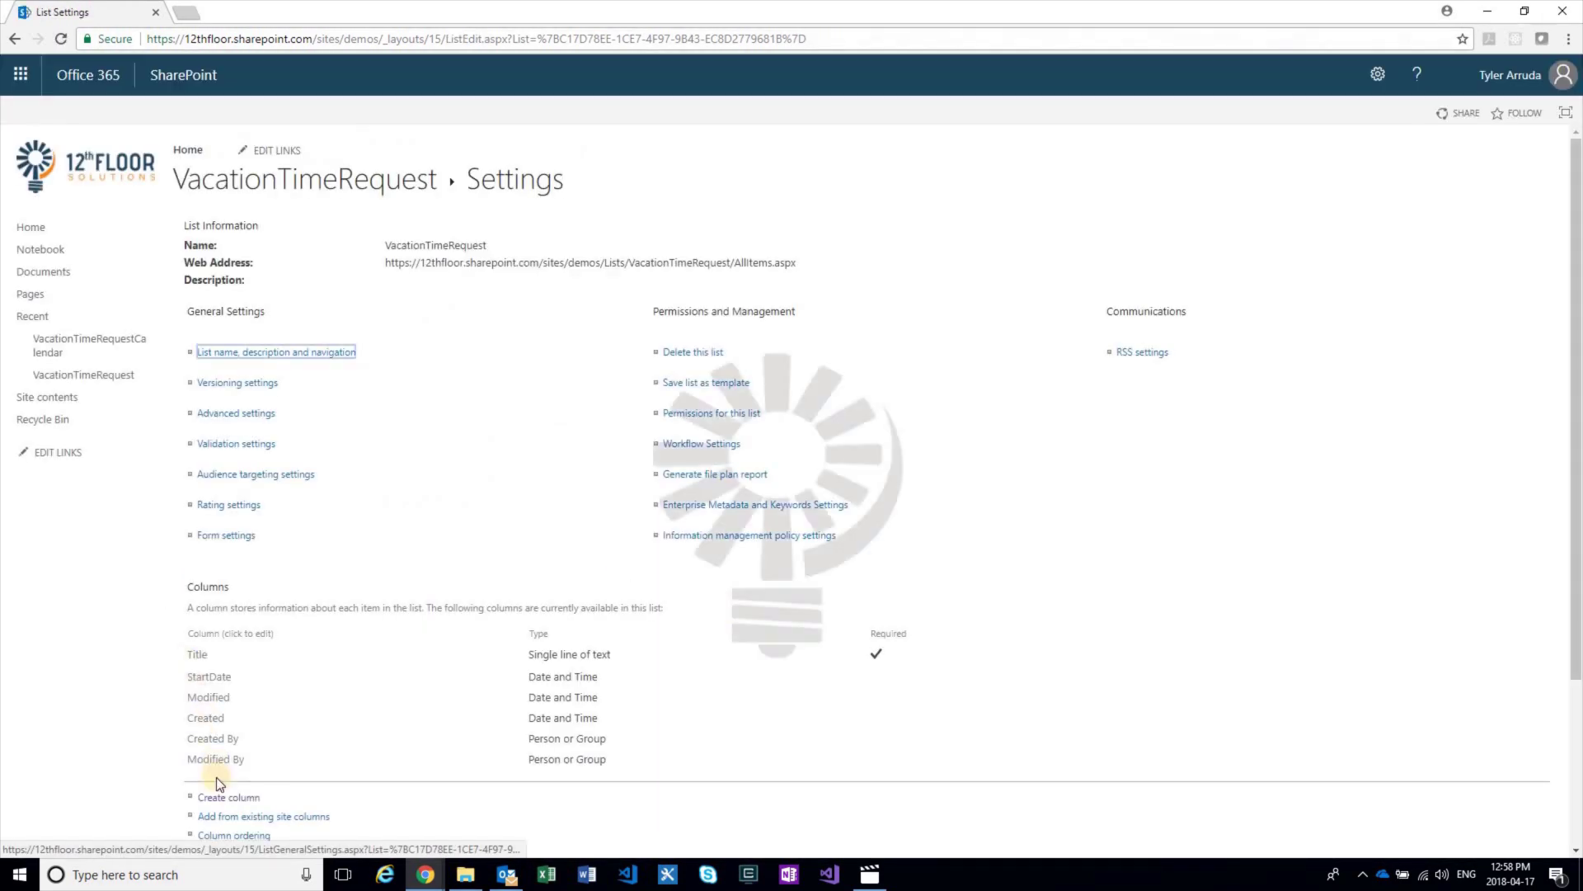
Step: Create a Date and Time column named EndDate in the list, using the Date & Time format
click(218, 799)
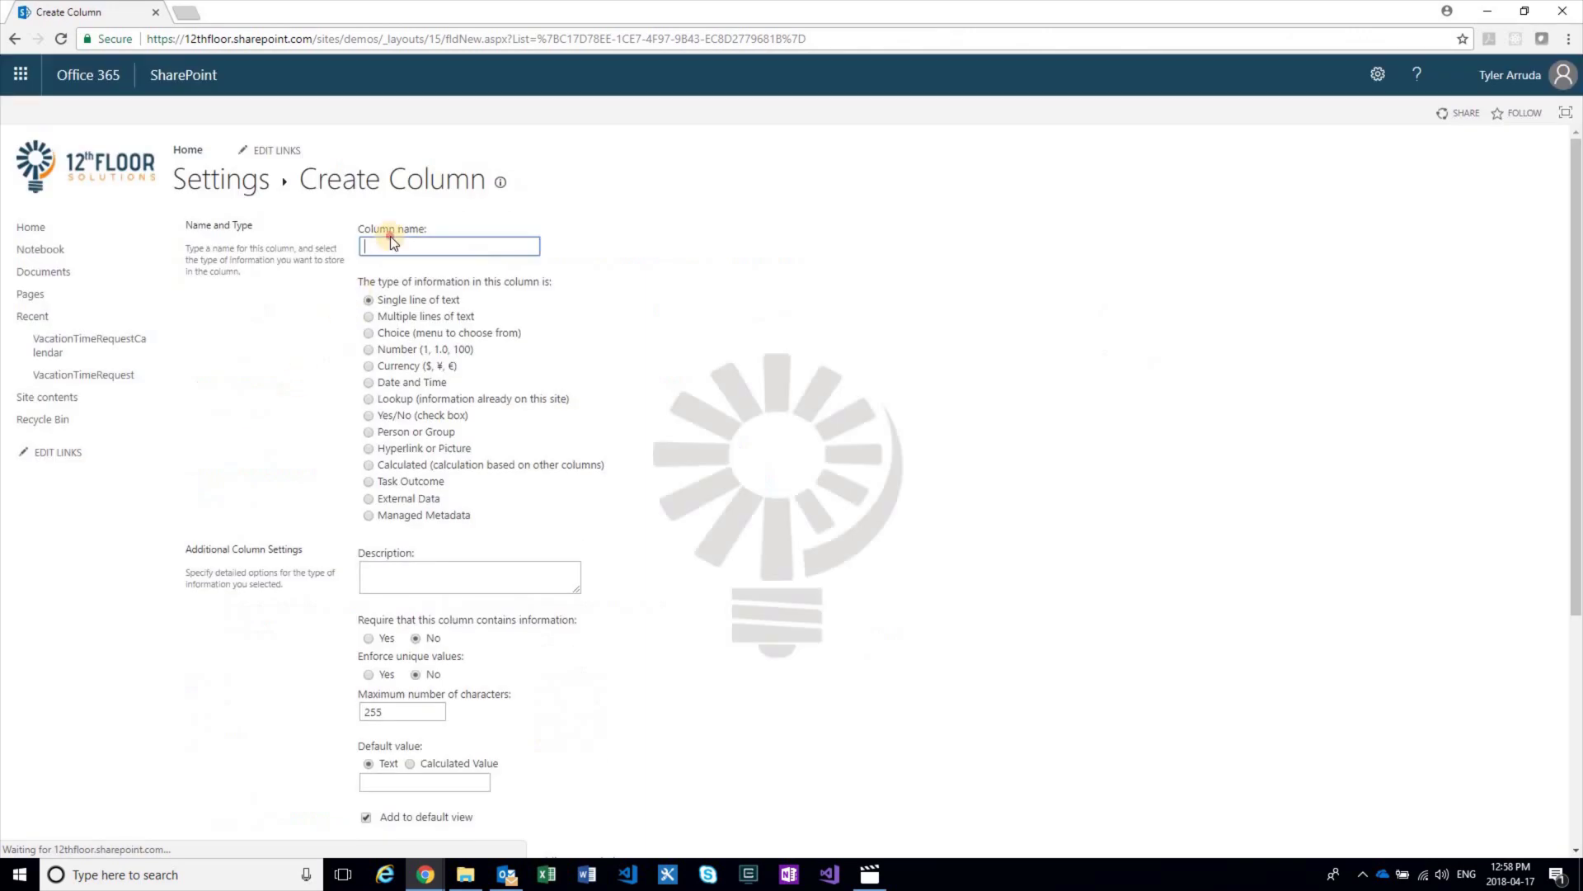
click(392, 245)
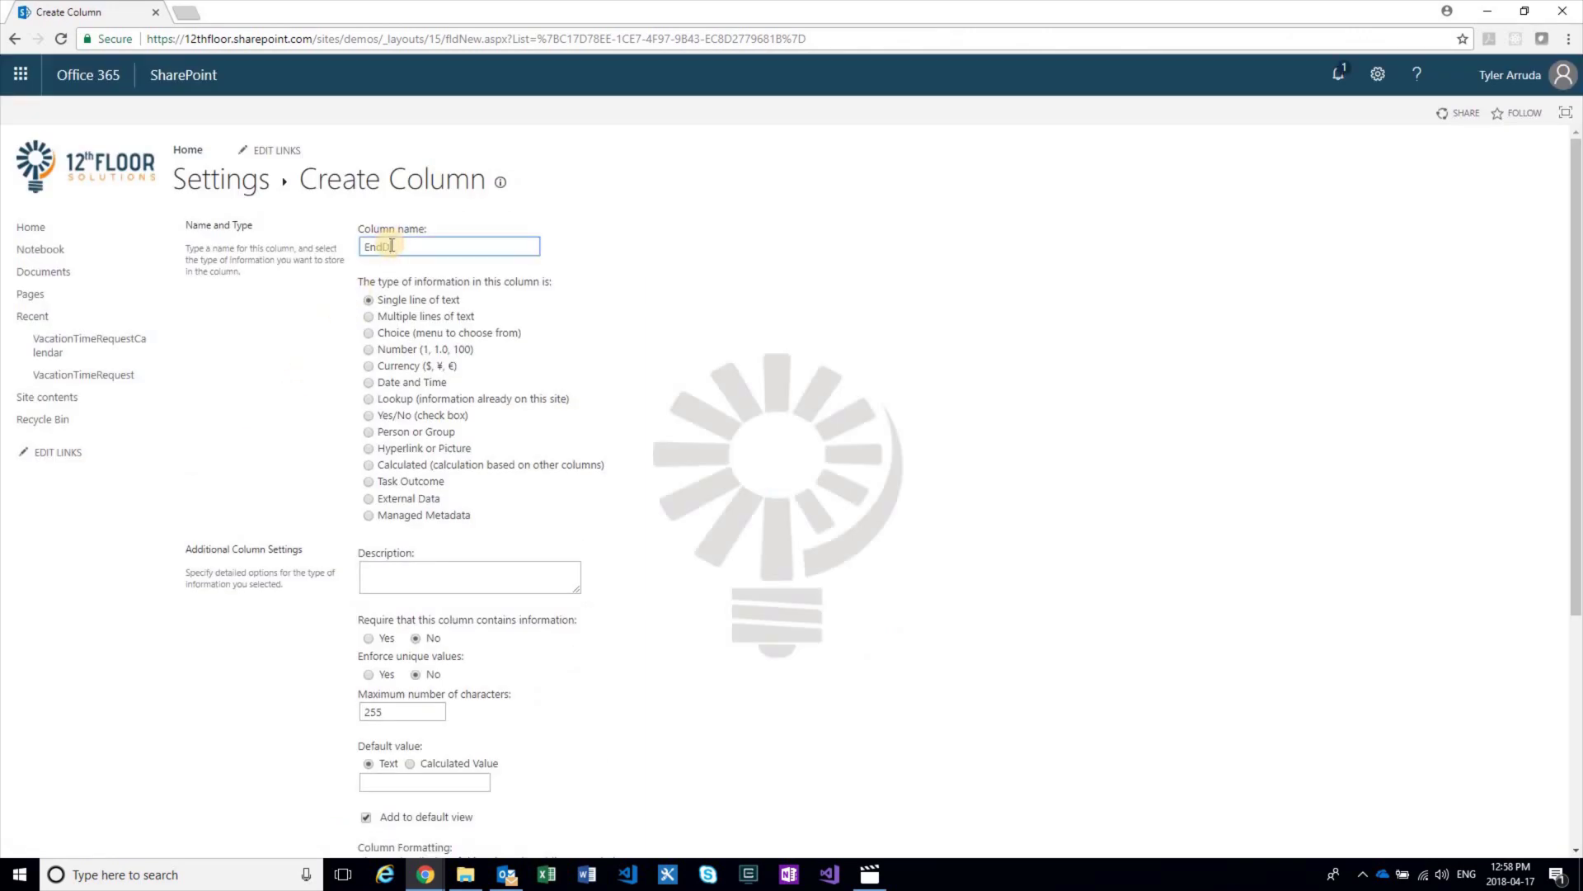
text(EndDate)
click(369, 385)
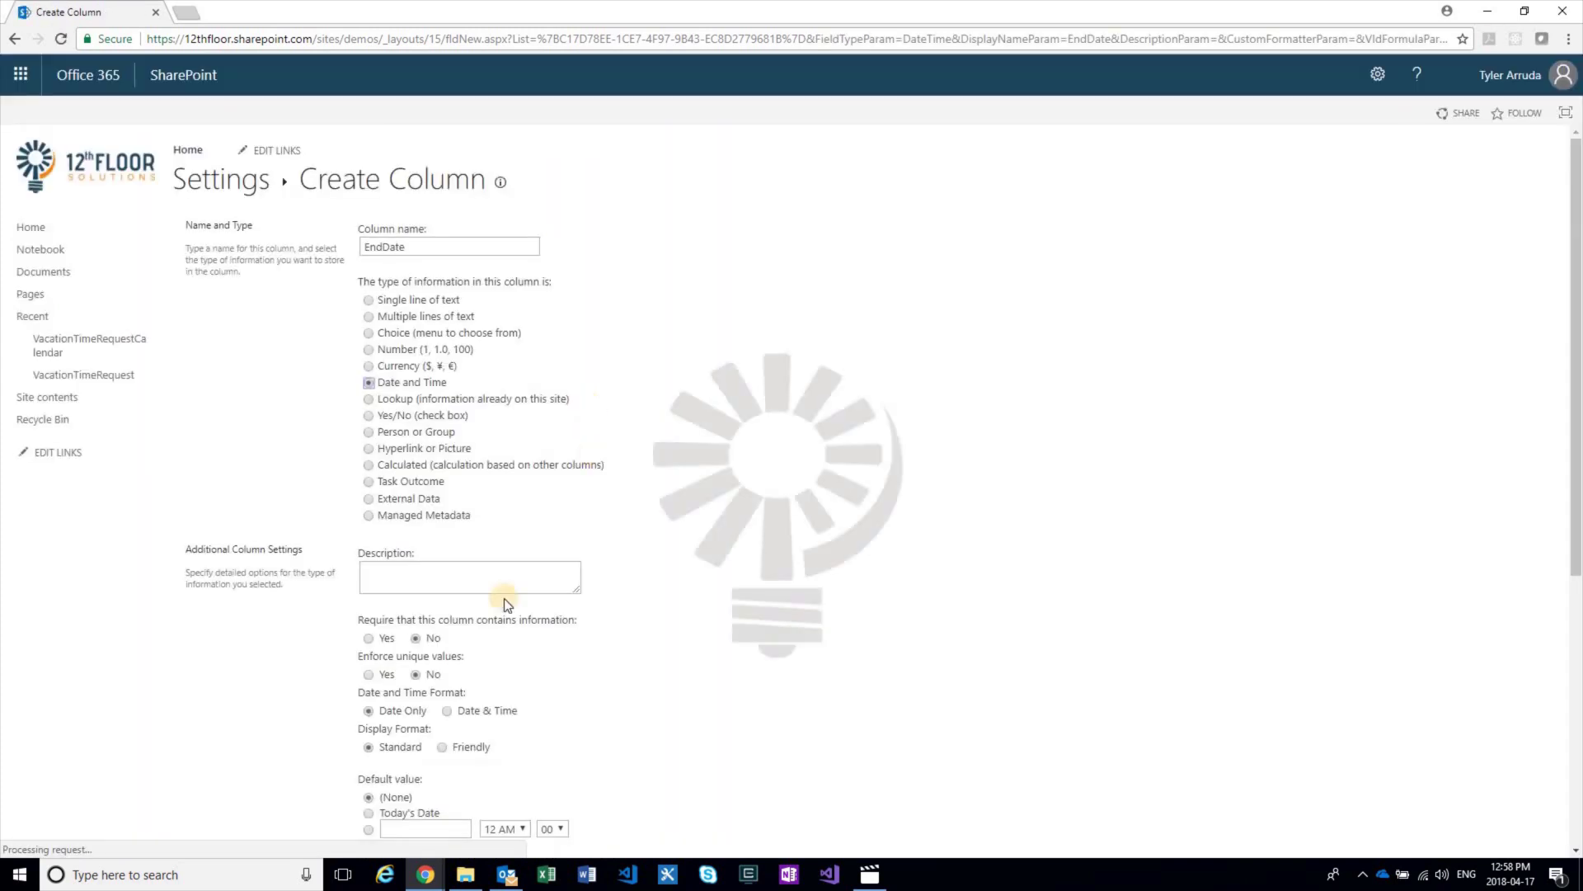
scroll(457, 561, down, 2)
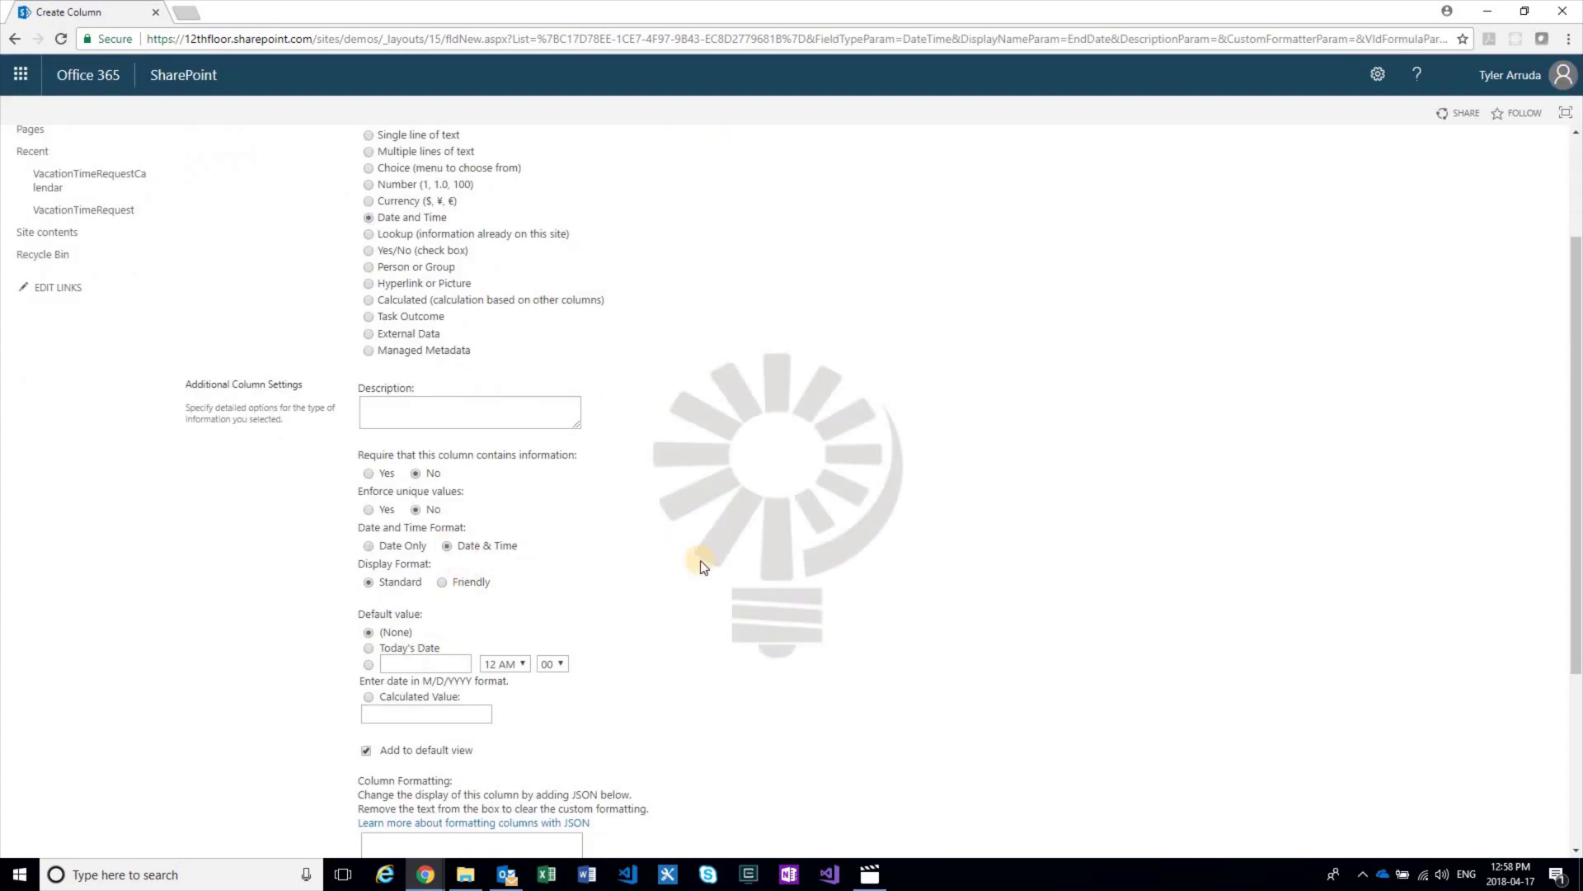
scroll(700, 561, down, 3)
click(1428, 757)
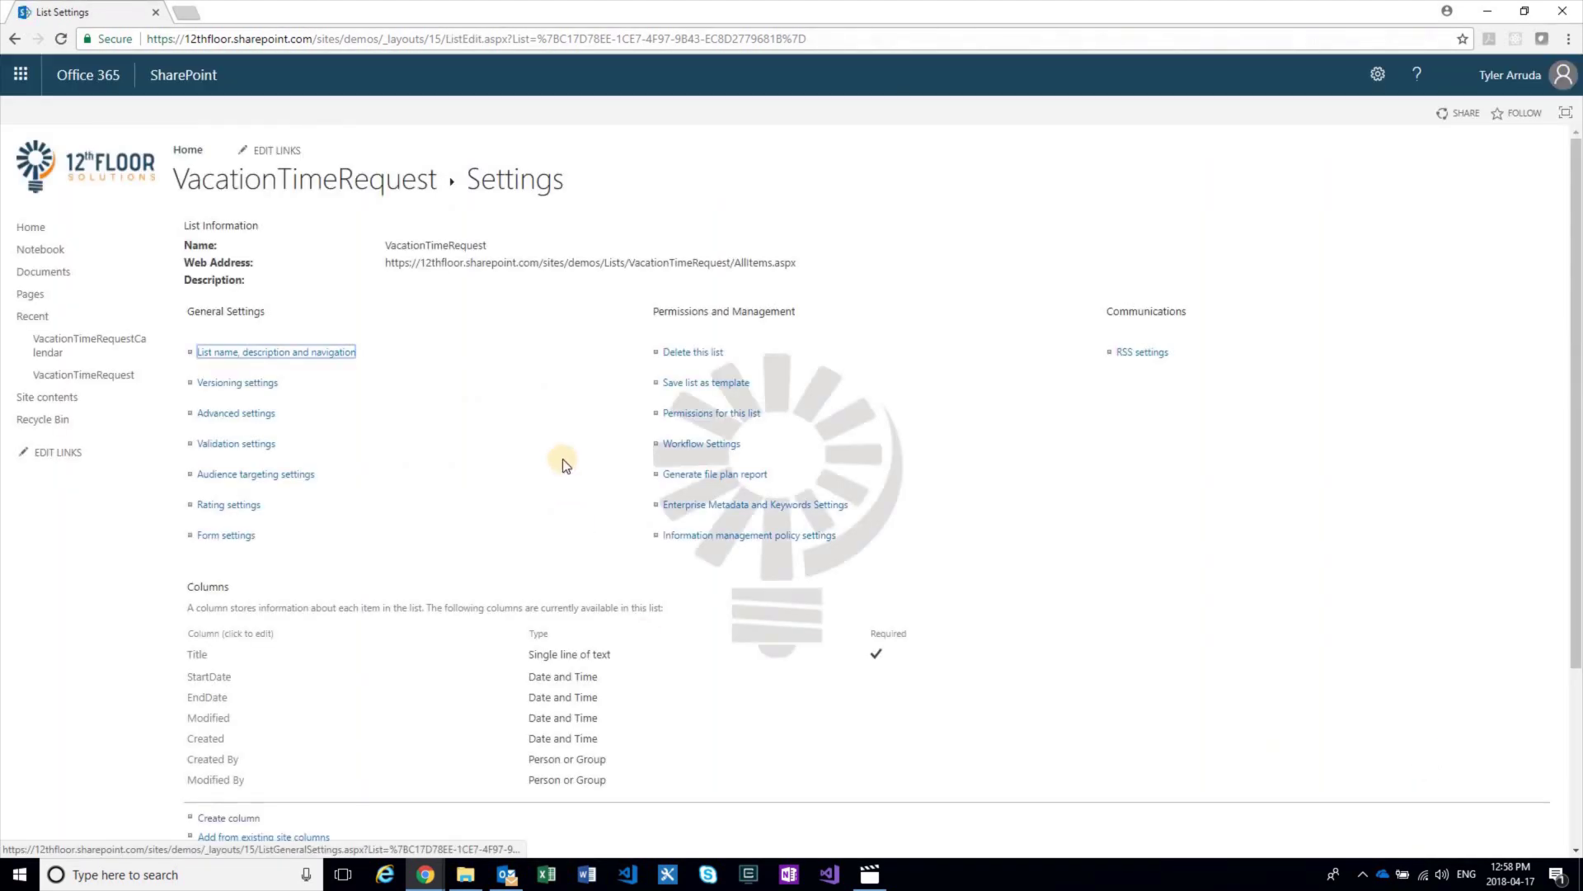
Step: Require content approval for submitted items in the list's versioning settings
scroll(528, 487, down, 2)
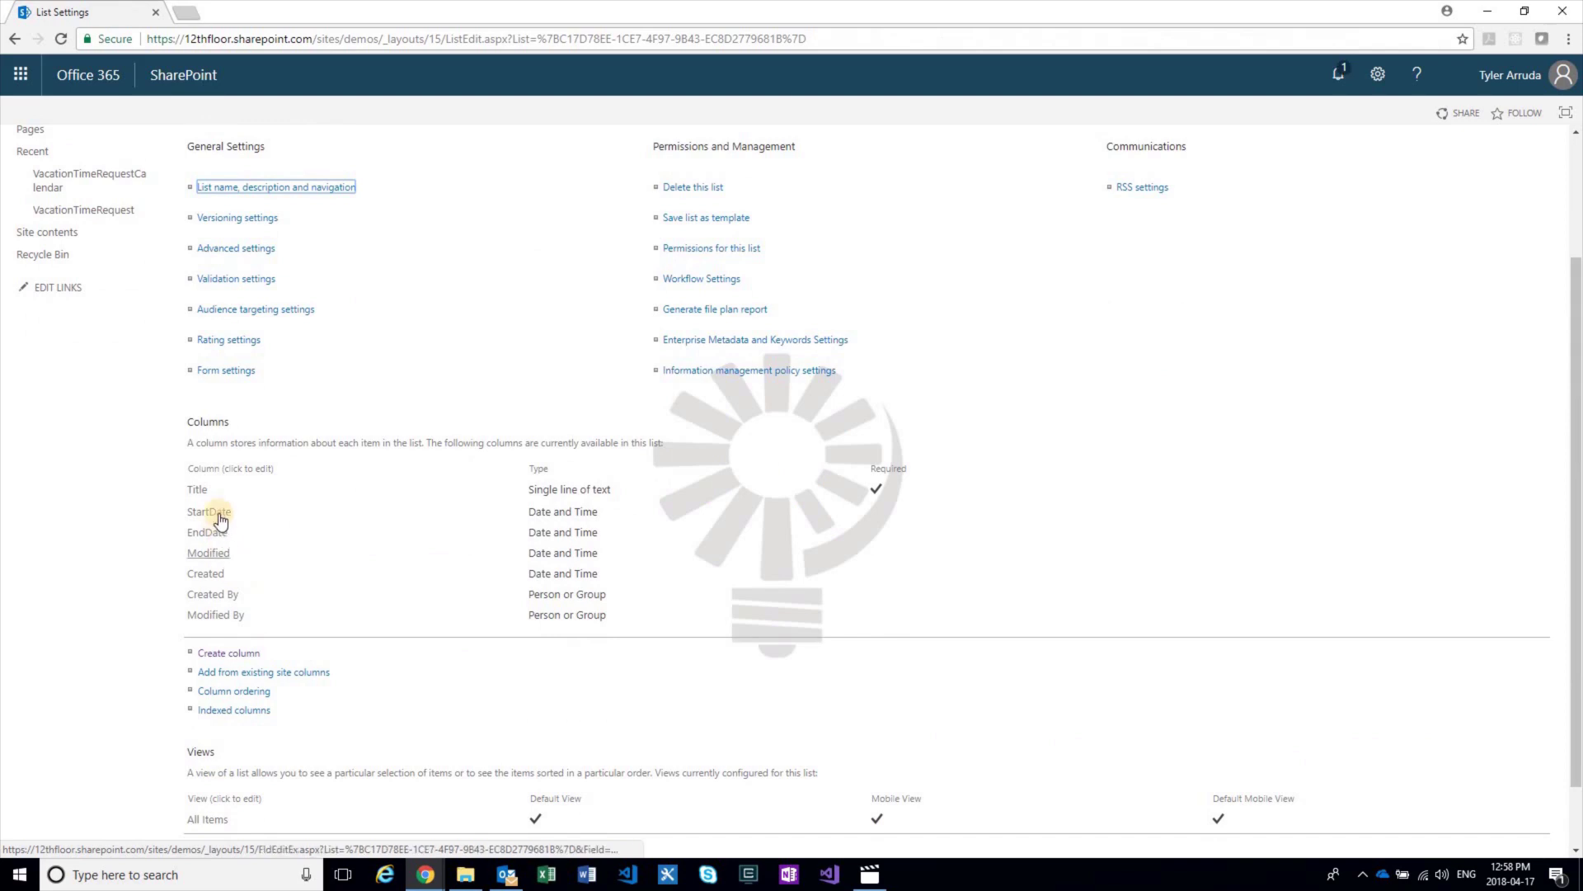
scroll(268, 326, up, 1)
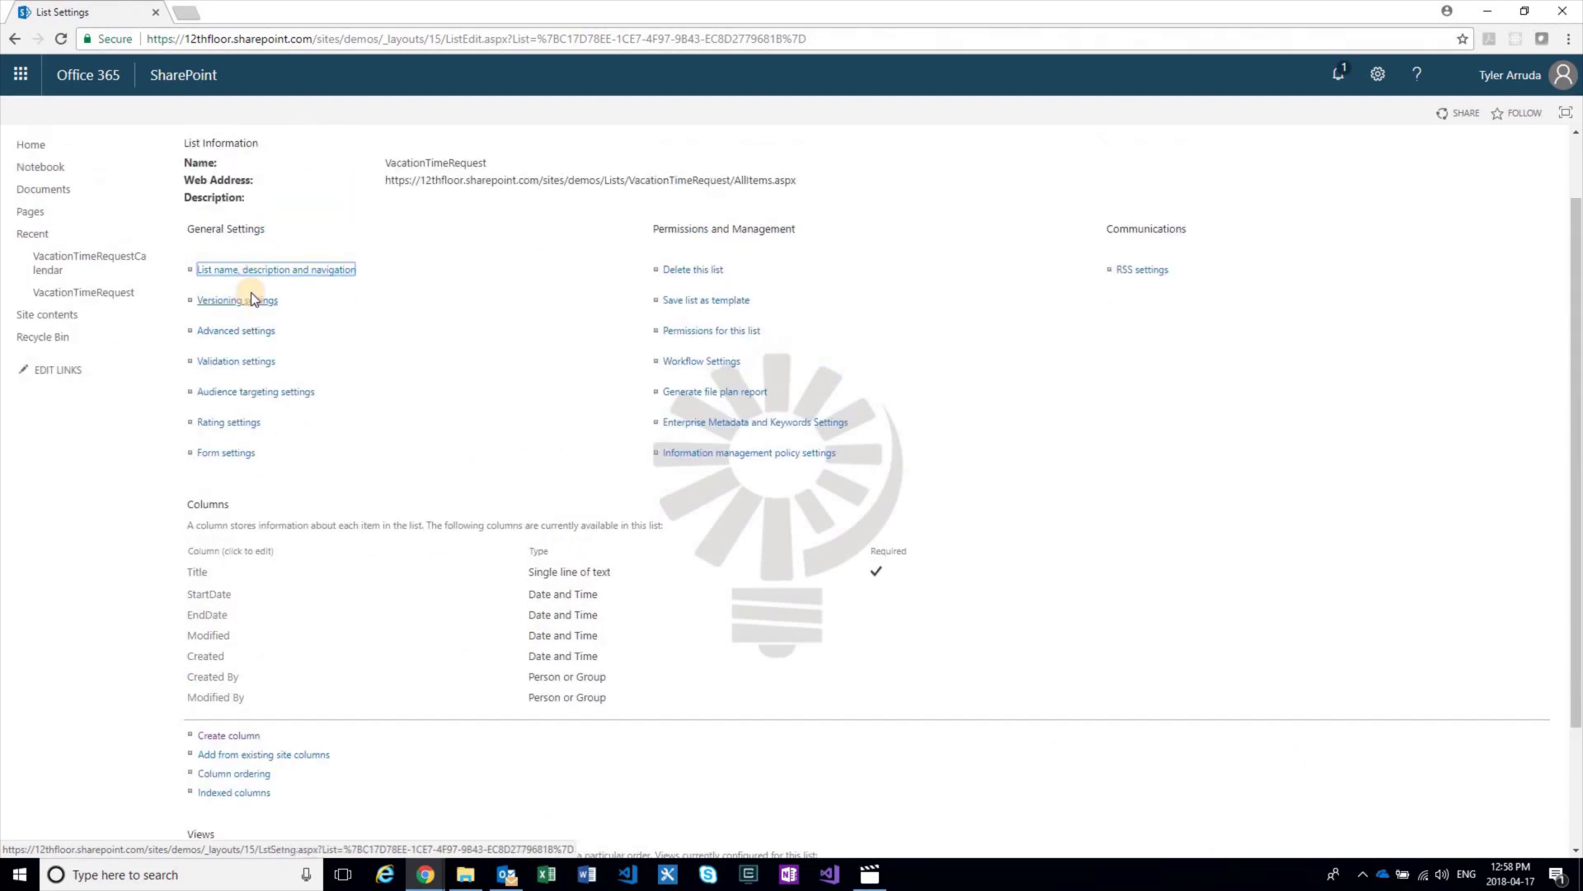
click(250, 298)
click(362, 280)
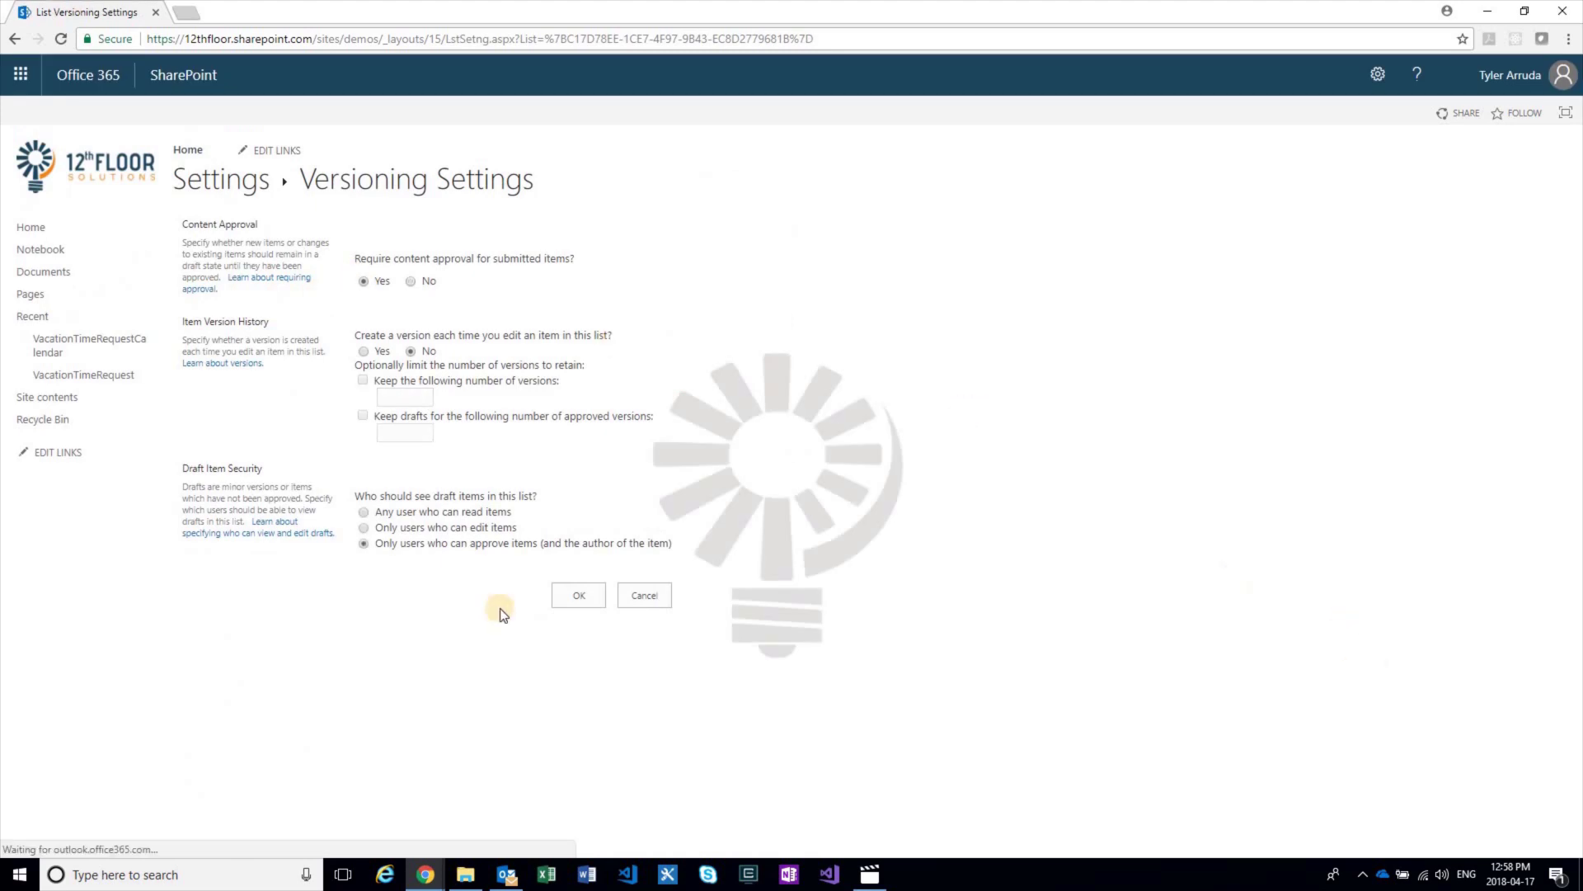
click(584, 599)
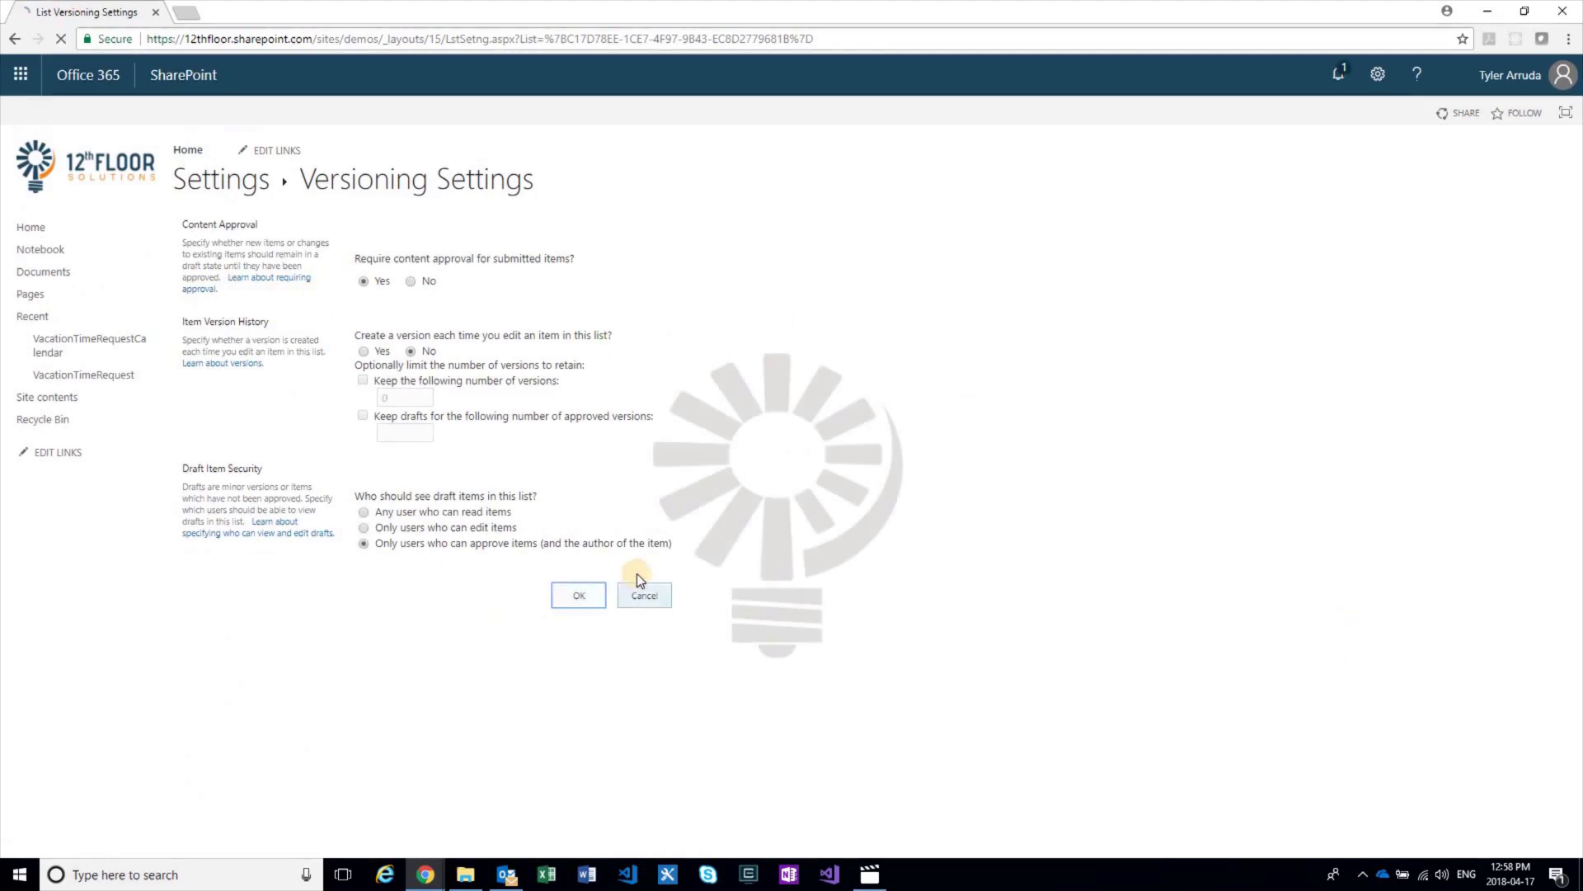
Step: Leave the list settings and return to the site contents page
scroll(320, 376, down, 3)
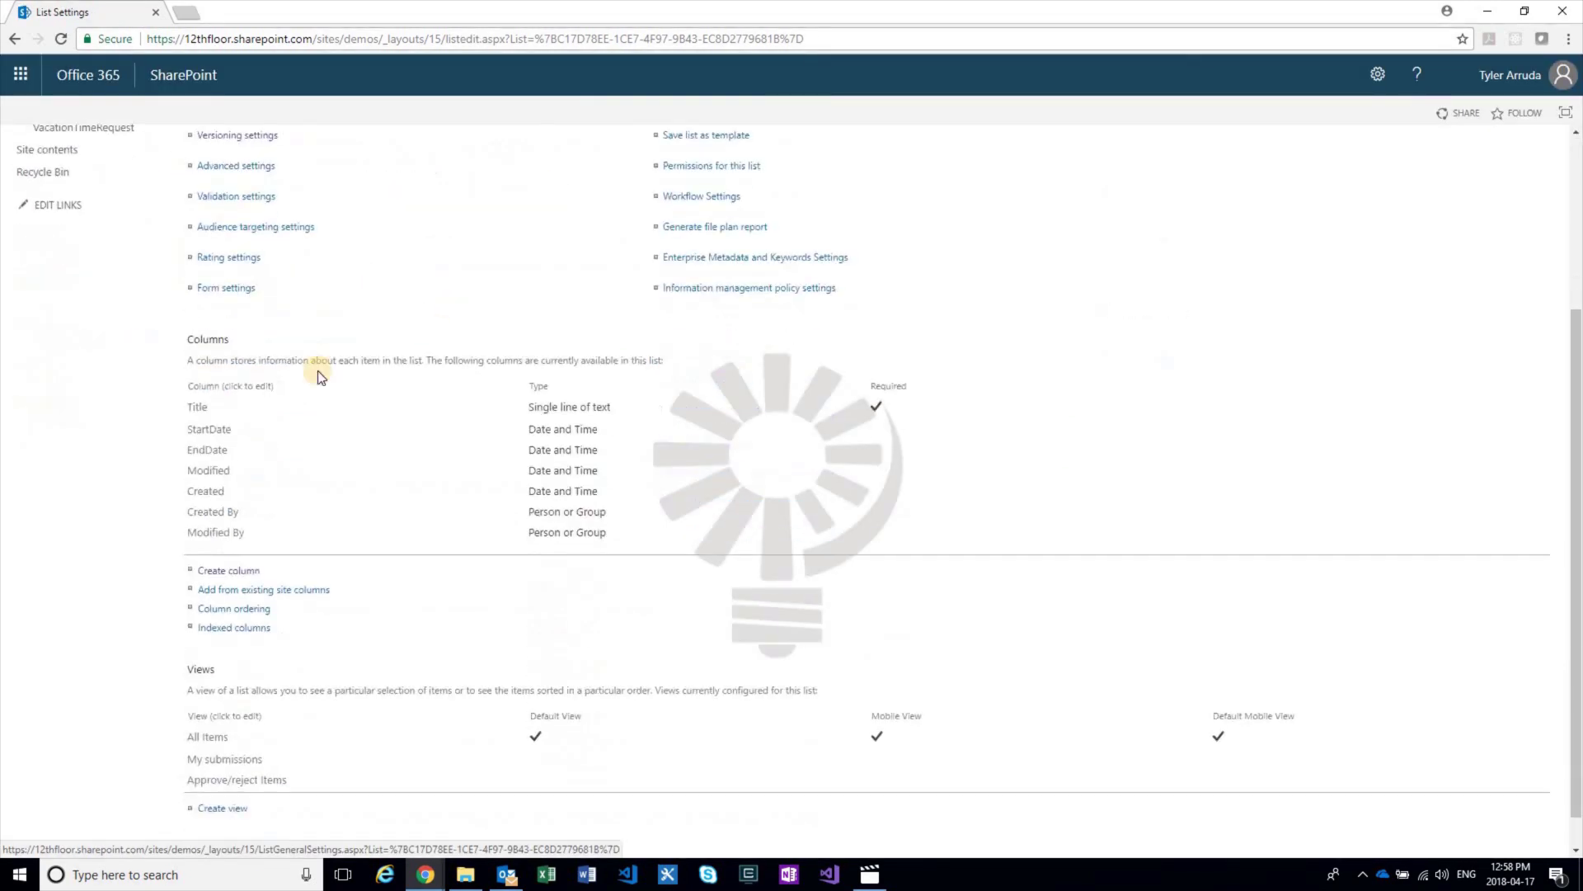
scroll(96, 177, up, 3)
click(1392, 82)
click(1353, 266)
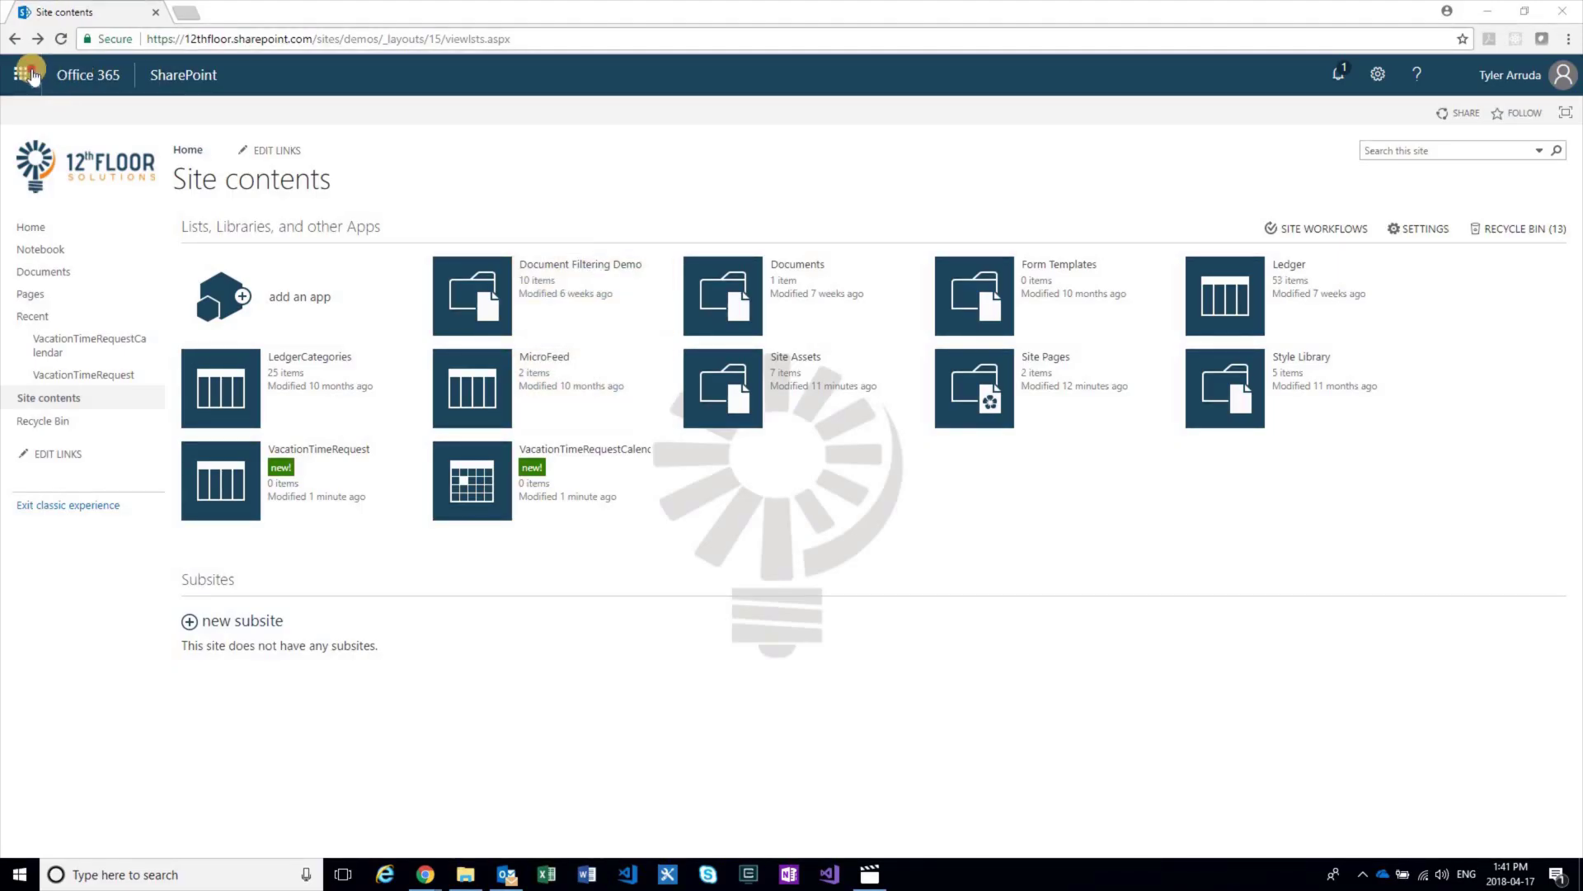
Step: Search all Office 365 apps for "flow" and open Microsoft Flow
click(20, 75)
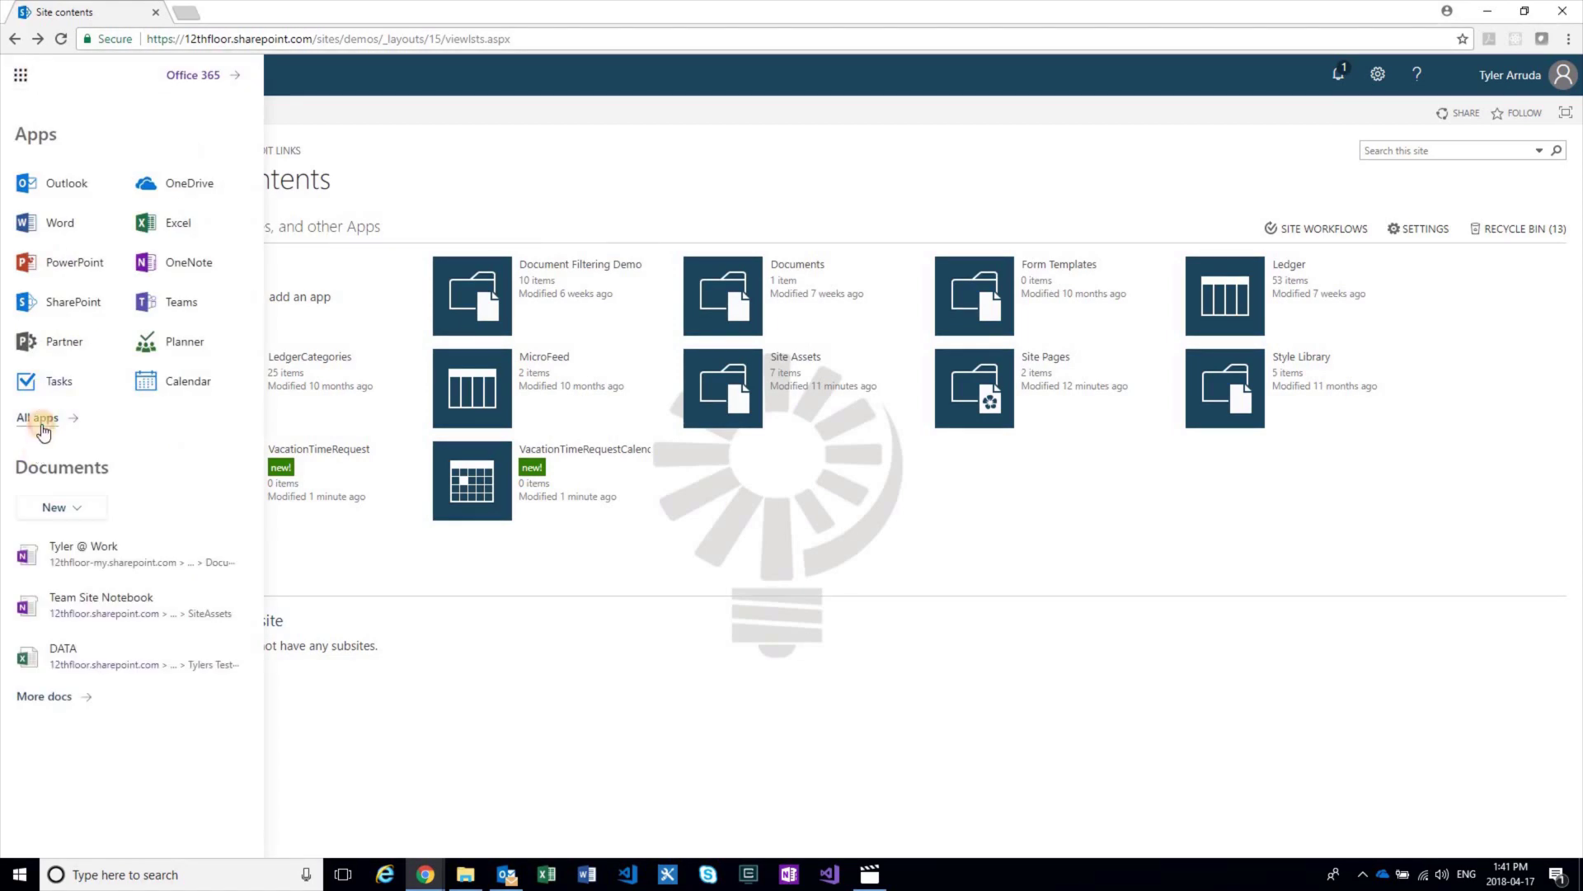
click(37, 417)
click(79, 138)
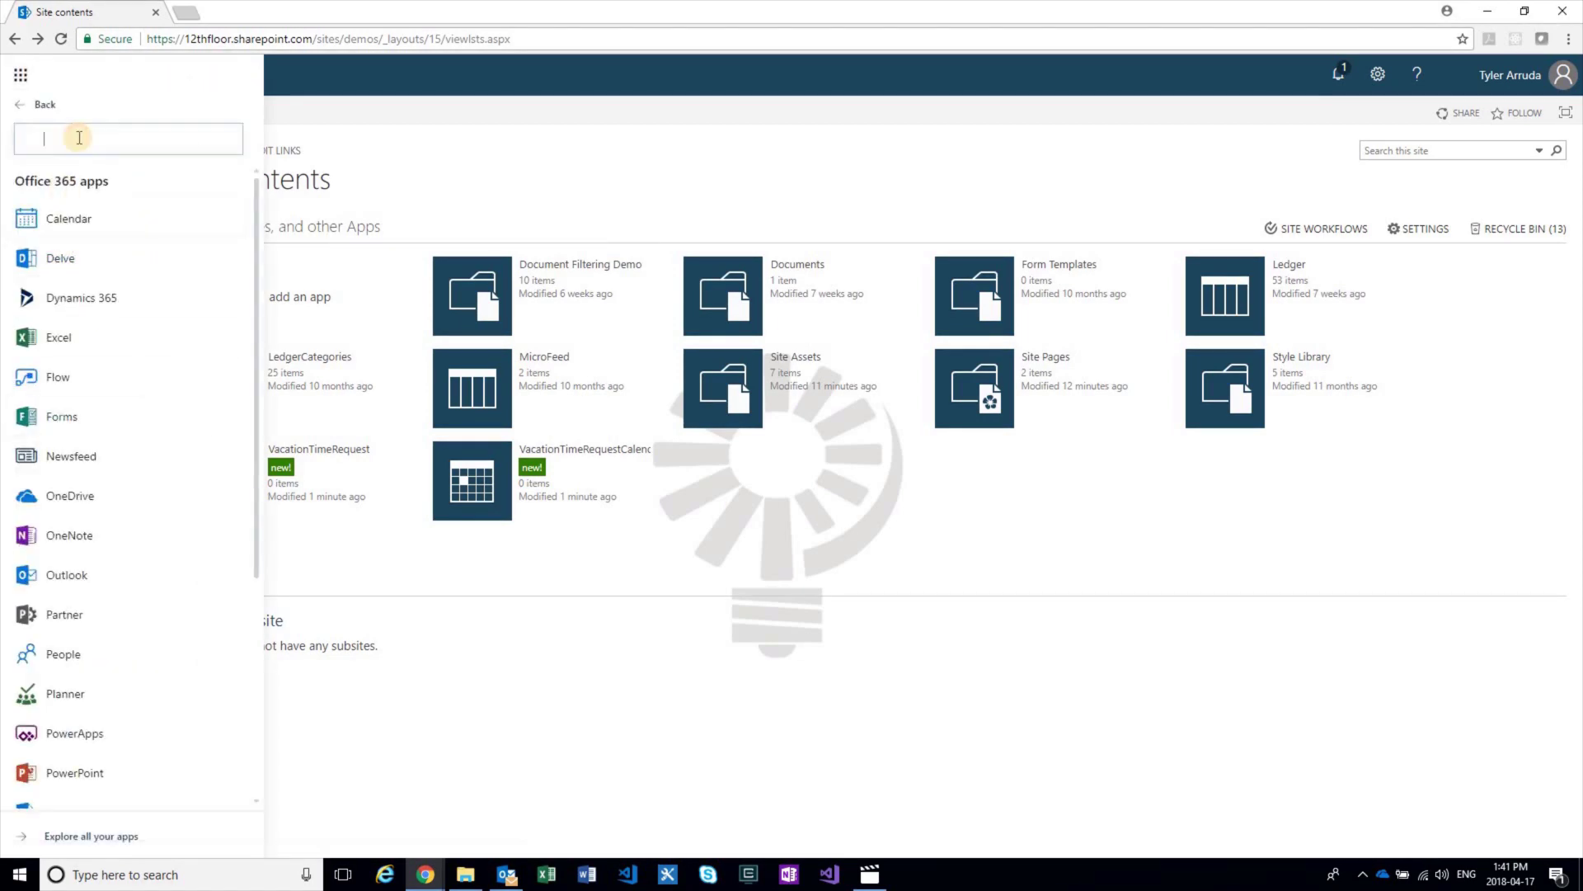
text(flow)
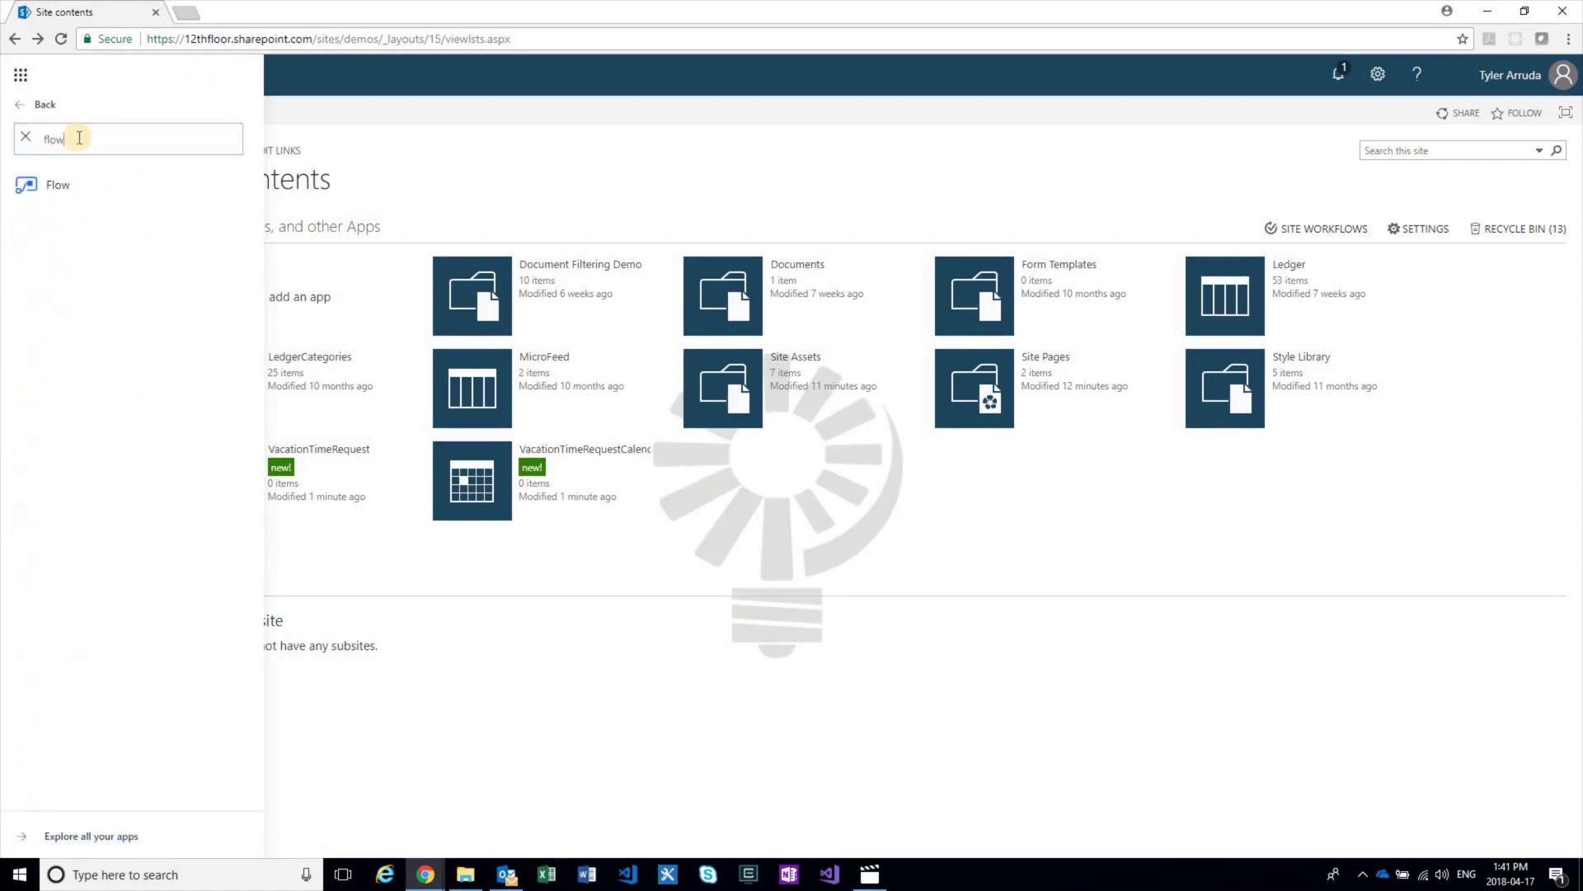
click(68, 186)
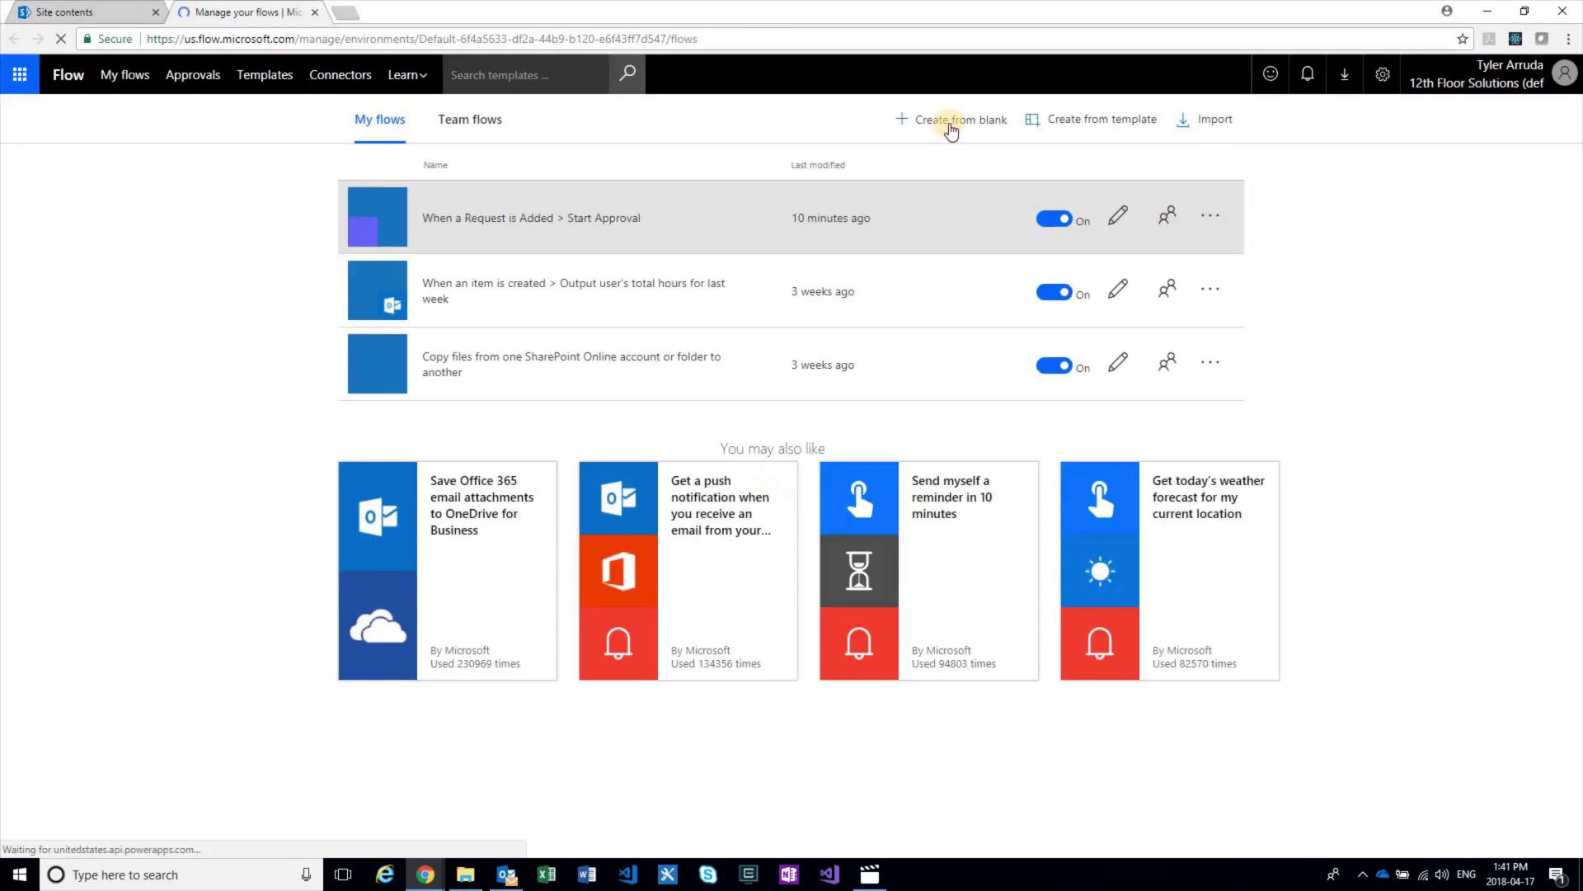
Step: Create a flow with the SharePoint item-created trigger and name it "When a Request is Added > Start Approval > Create Vacation Calendar Item"
click(948, 122)
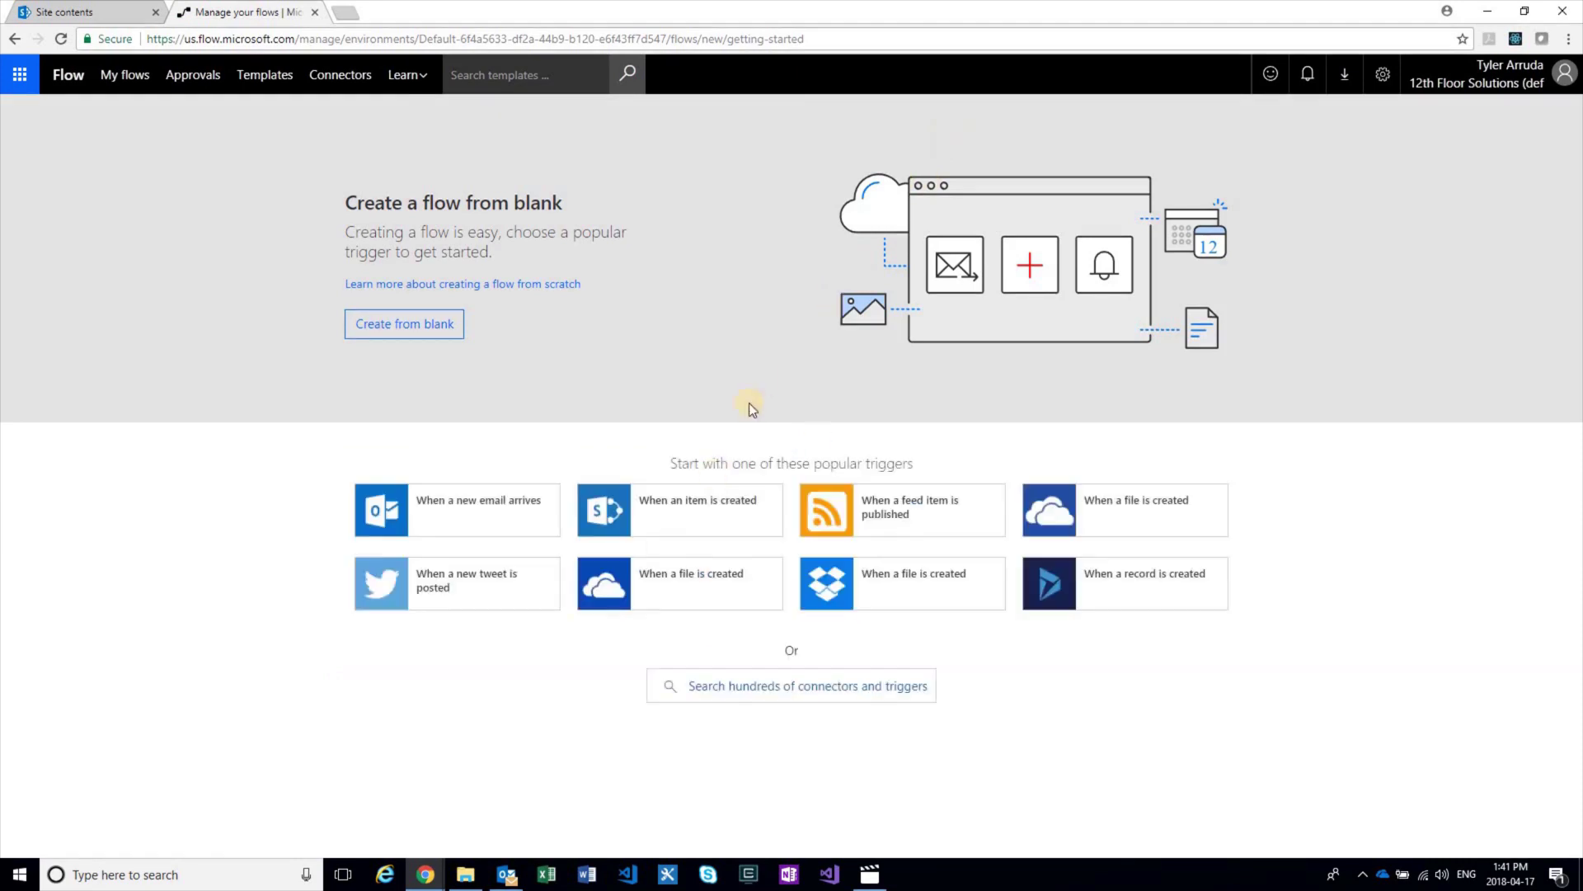
click(712, 500)
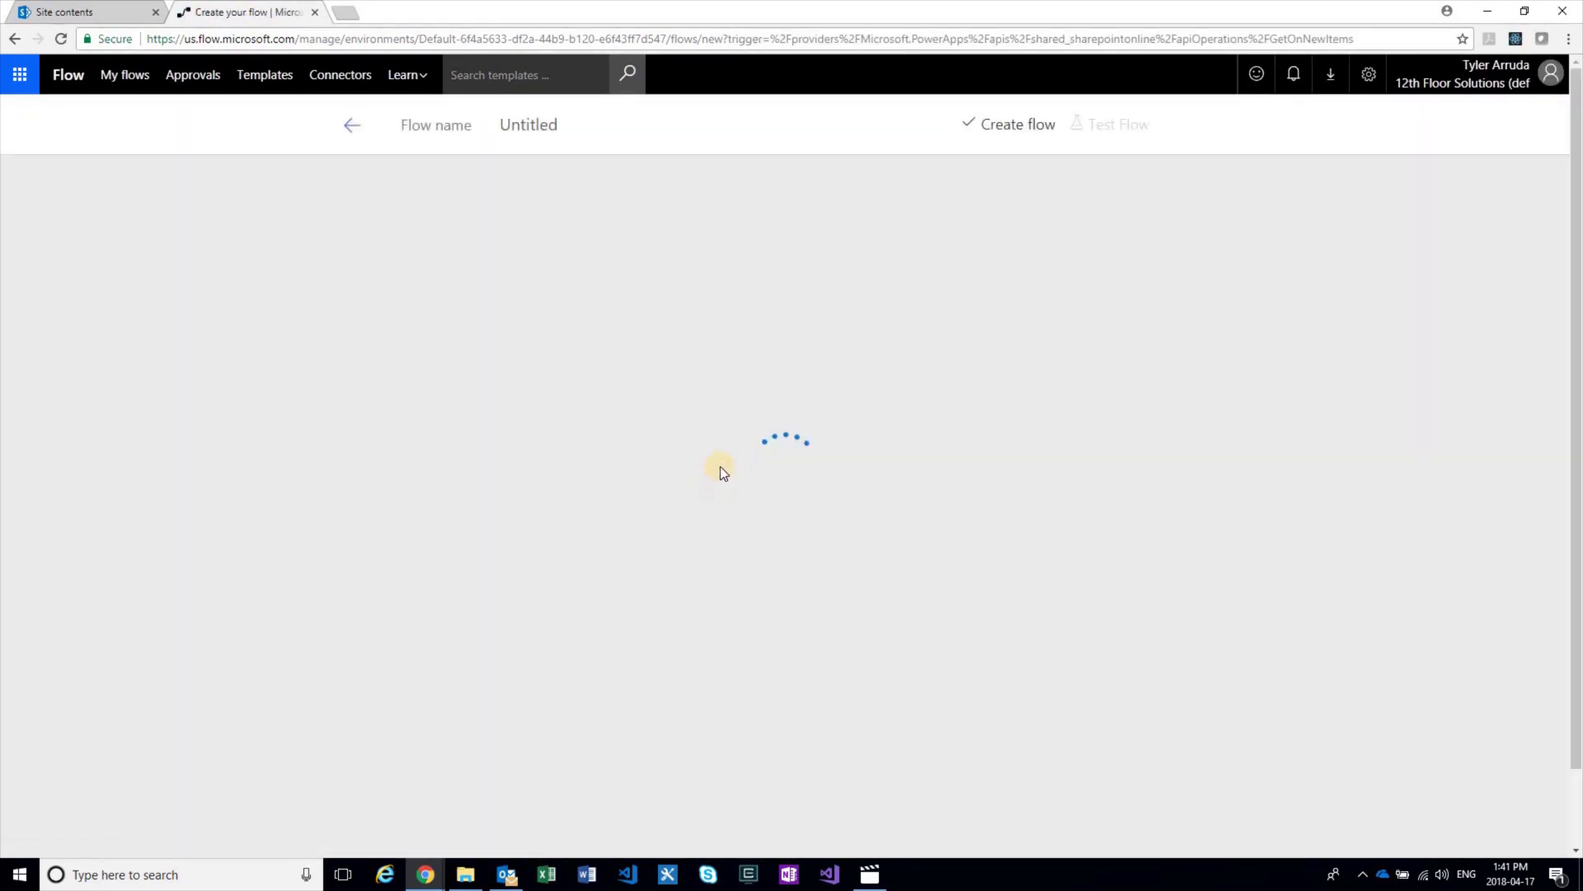
click(681, 127)
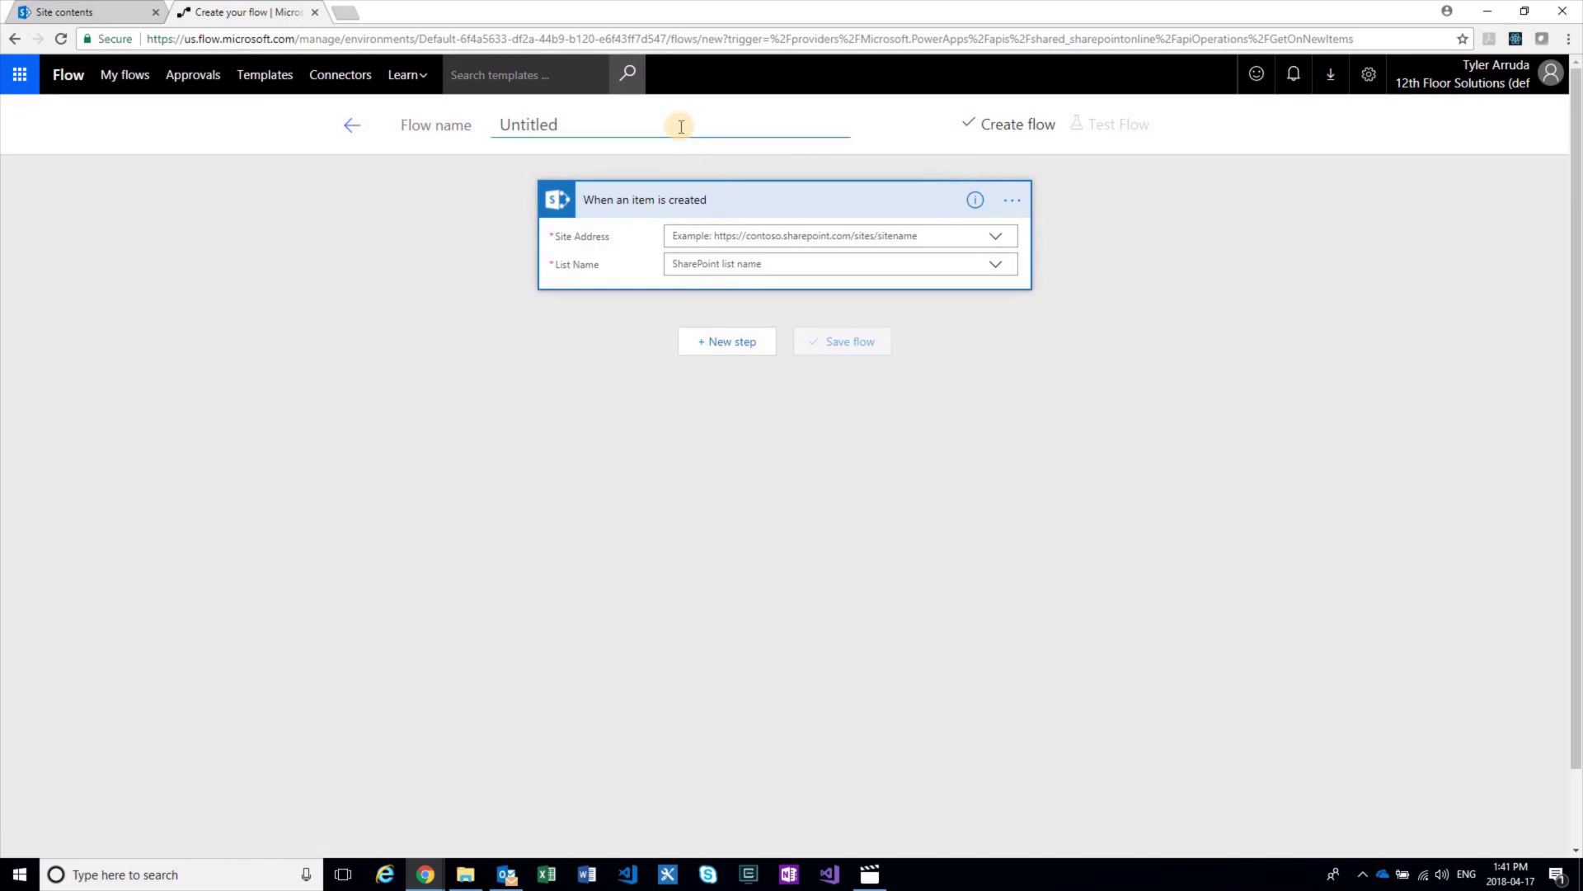
text(when)
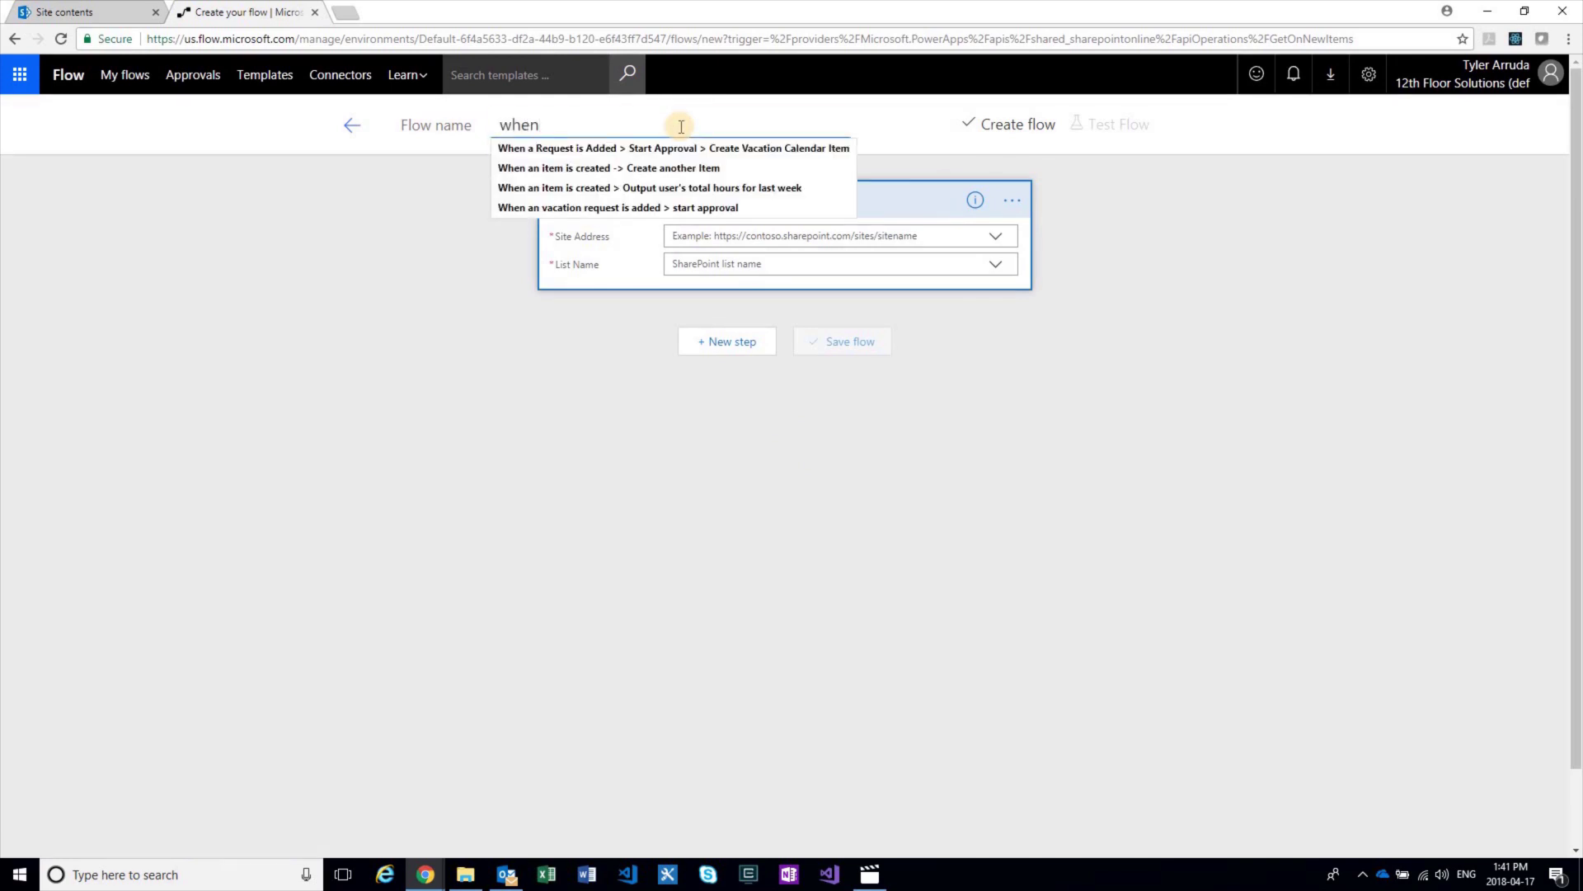
key(Down)
key(Return)
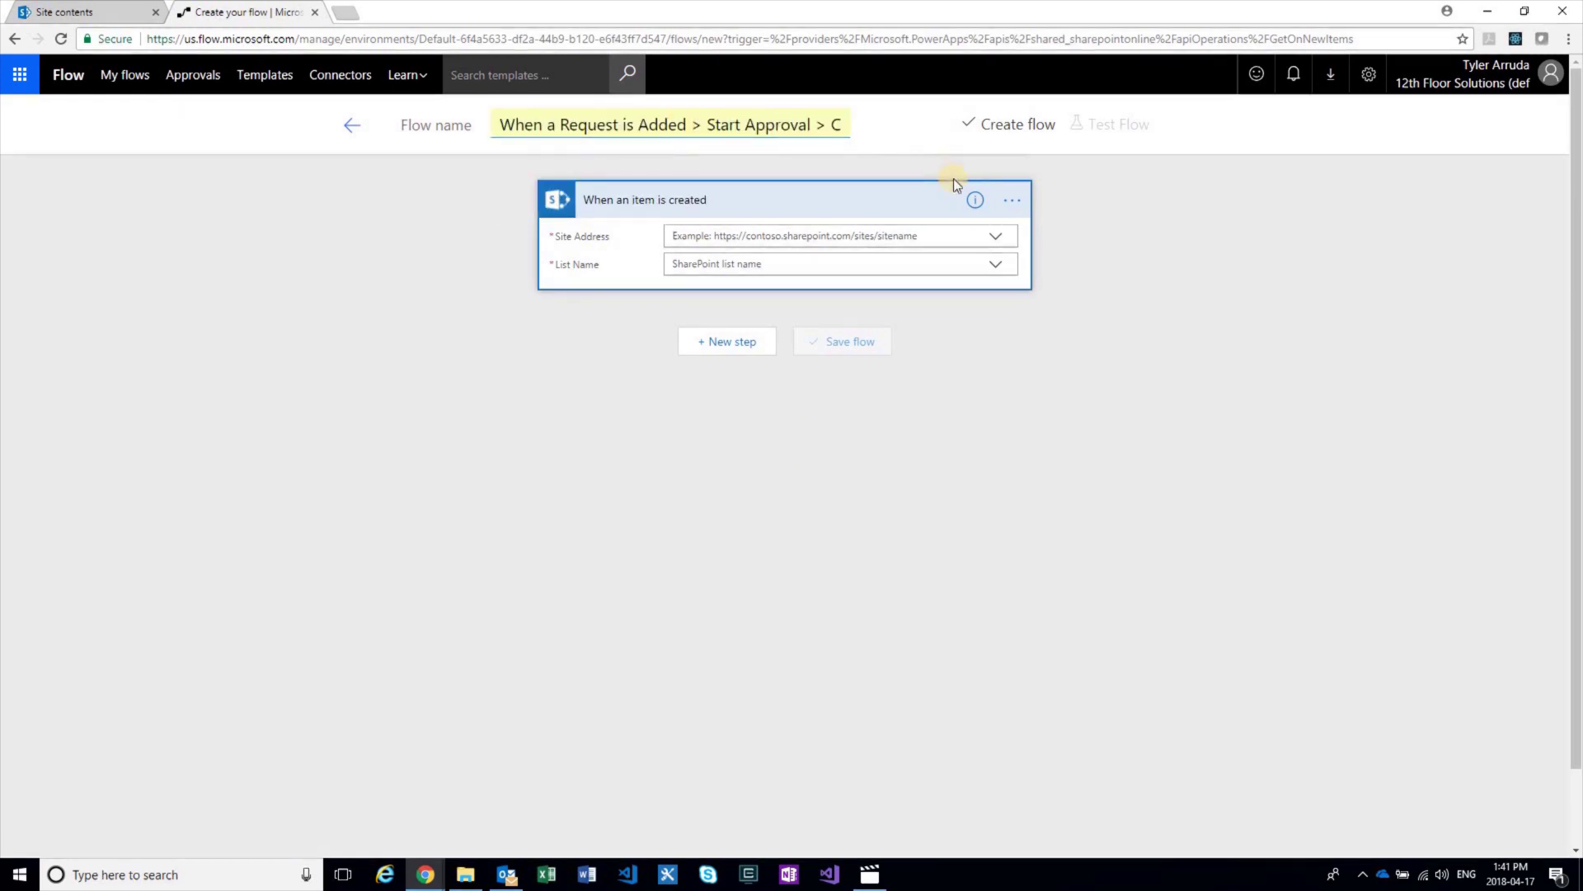
Step: Switch the trigger's Site Address to custom value entry
click(933, 235)
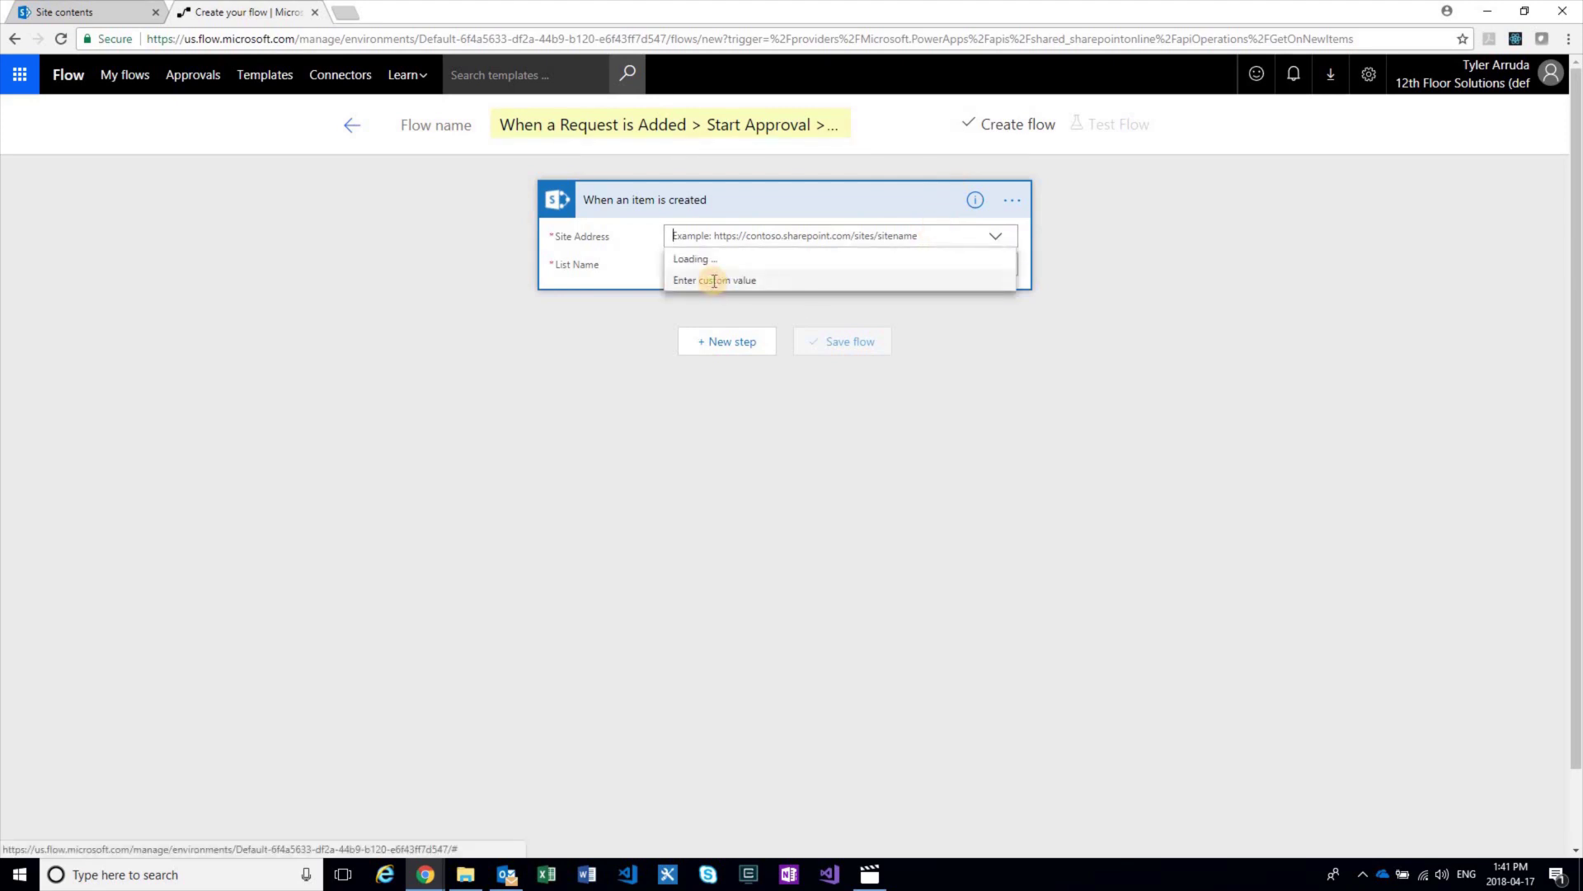
click(710, 280)
click(737, 245)
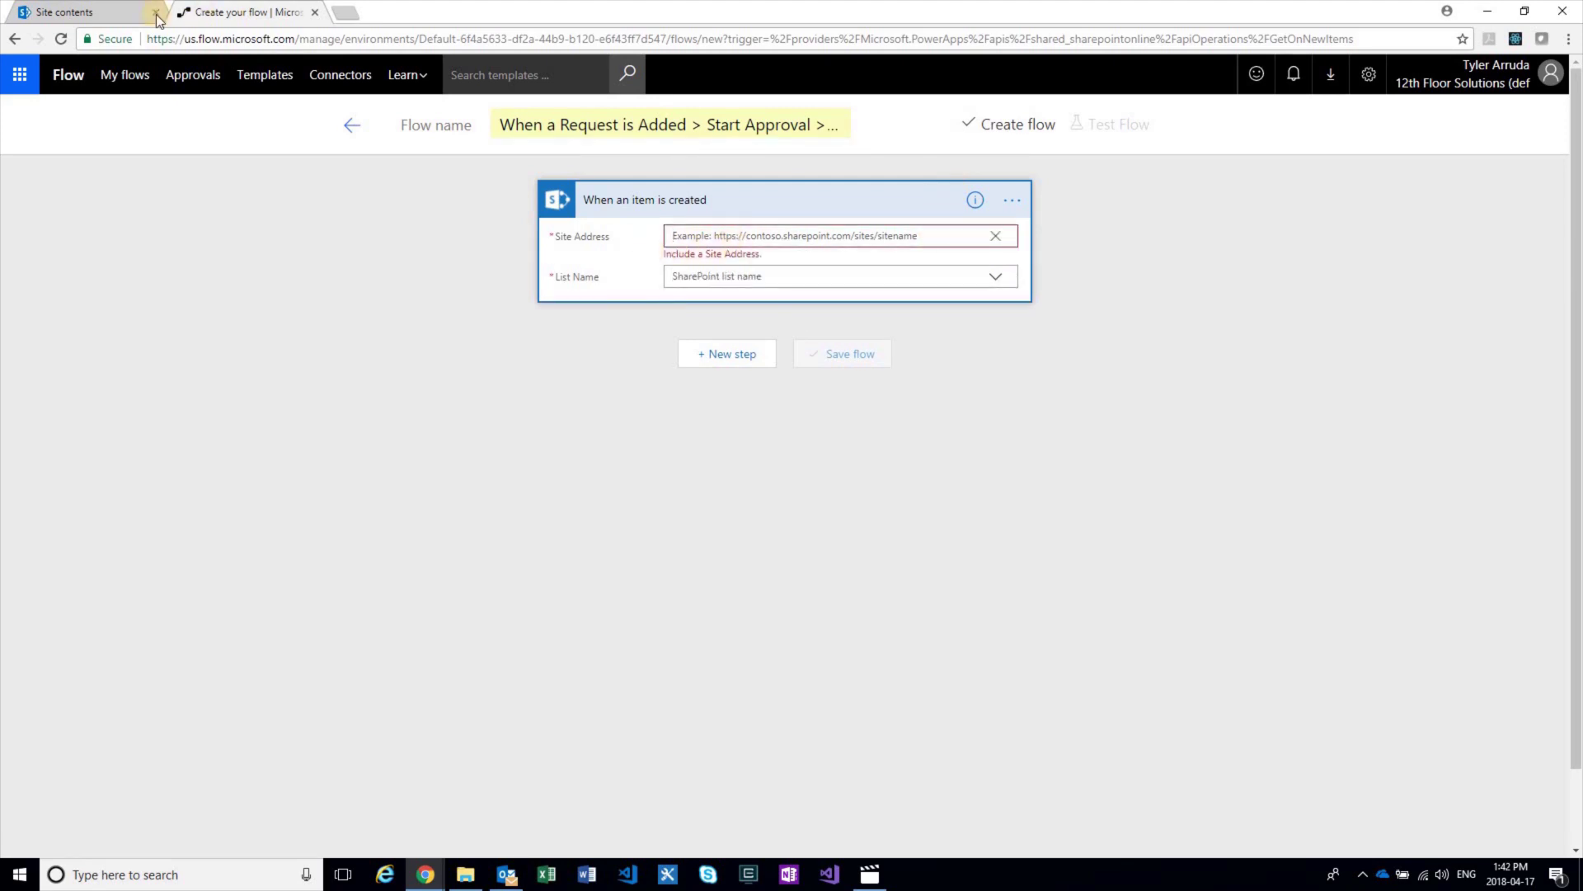
click(103, 12)
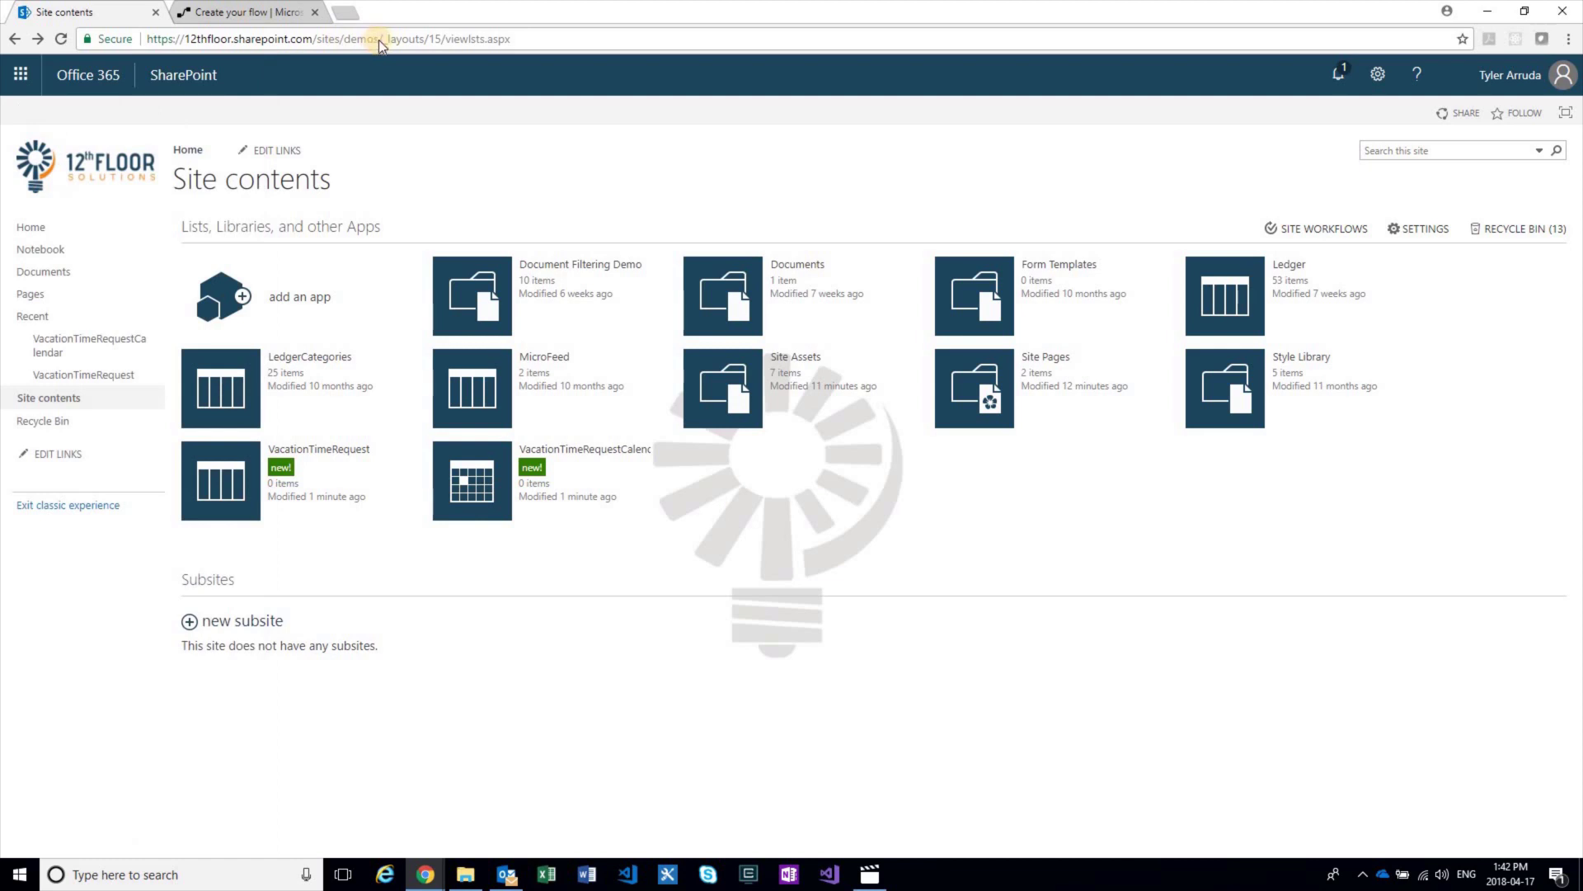
click(376, 40)
drag(378, 39, 357, 39)
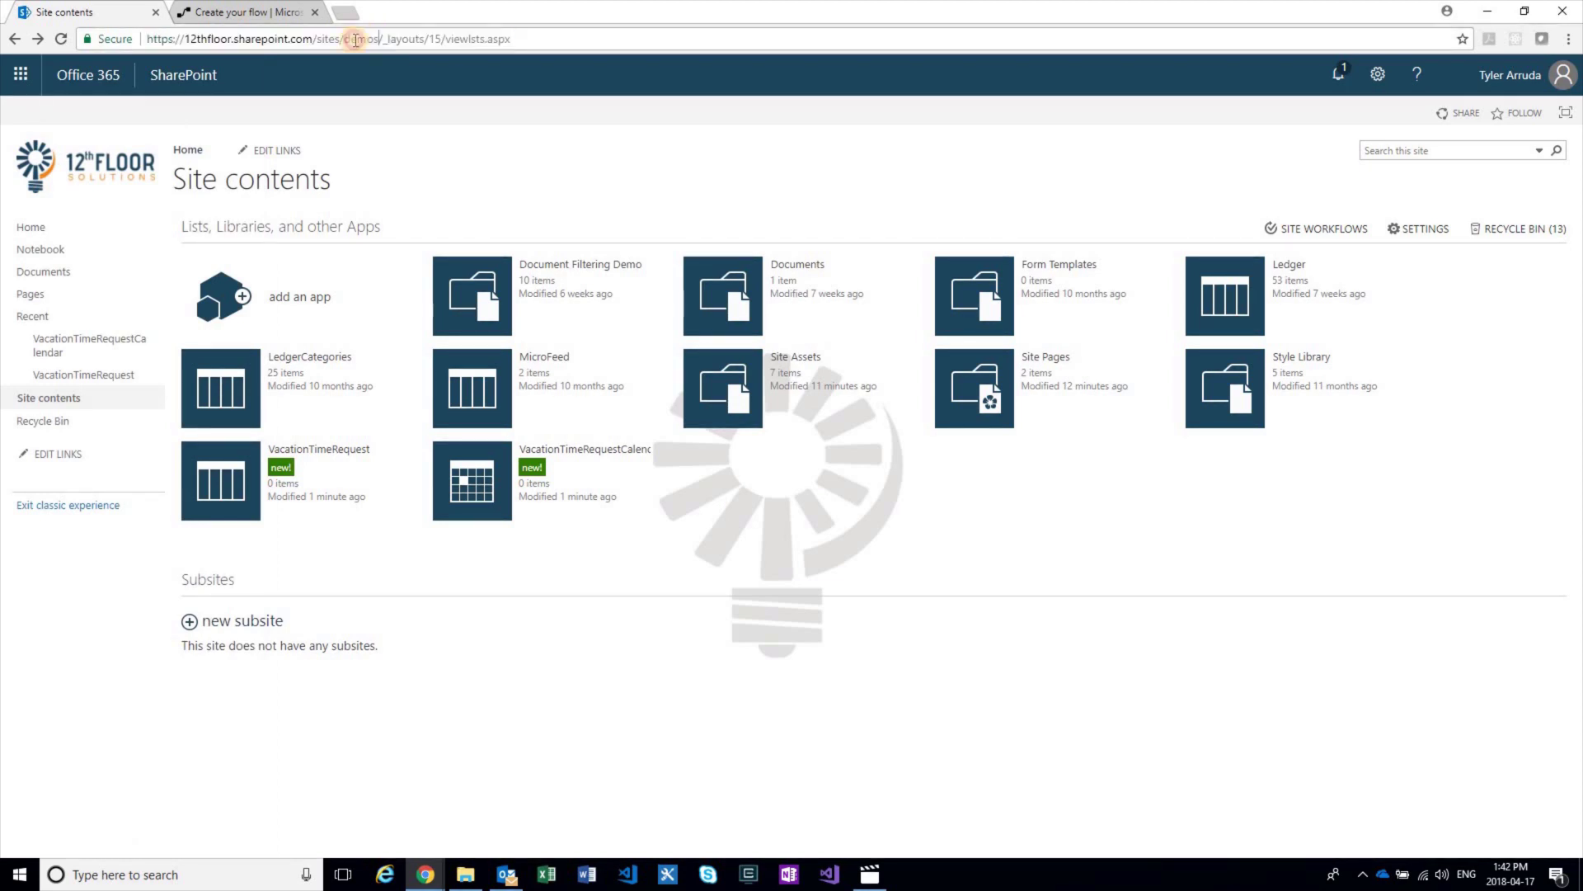
drag(174, 43, 124, 48)
right_click(179, 33)
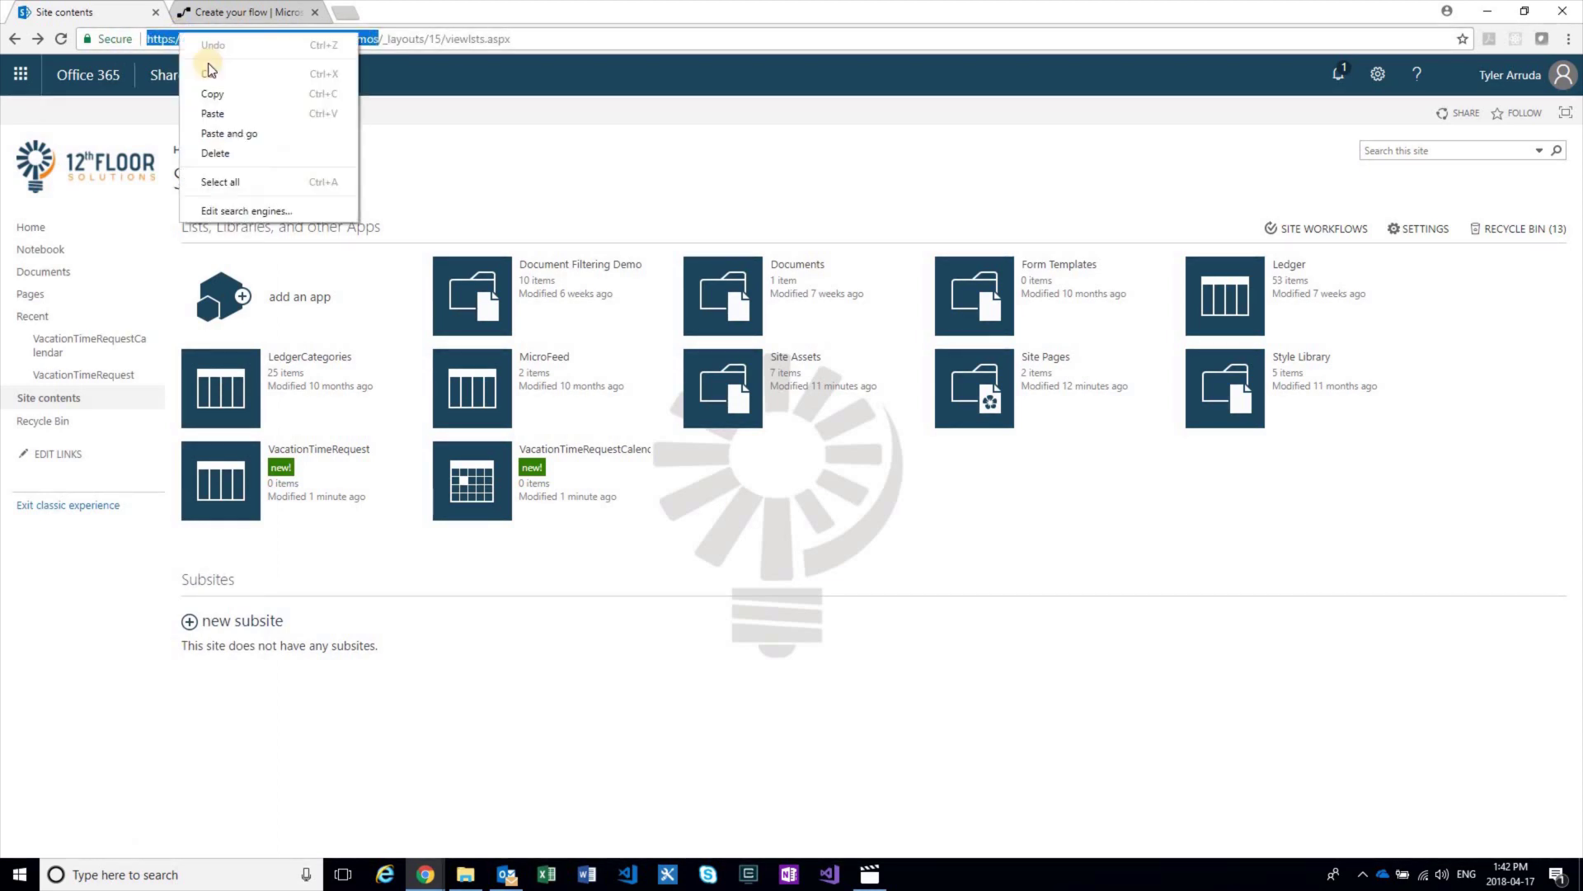
click(213, 93)
Step: In the flow's trigger, paste the copied demos URL as the Site Address and choose VacationTimeRequest as the List Name
click(247, 12)
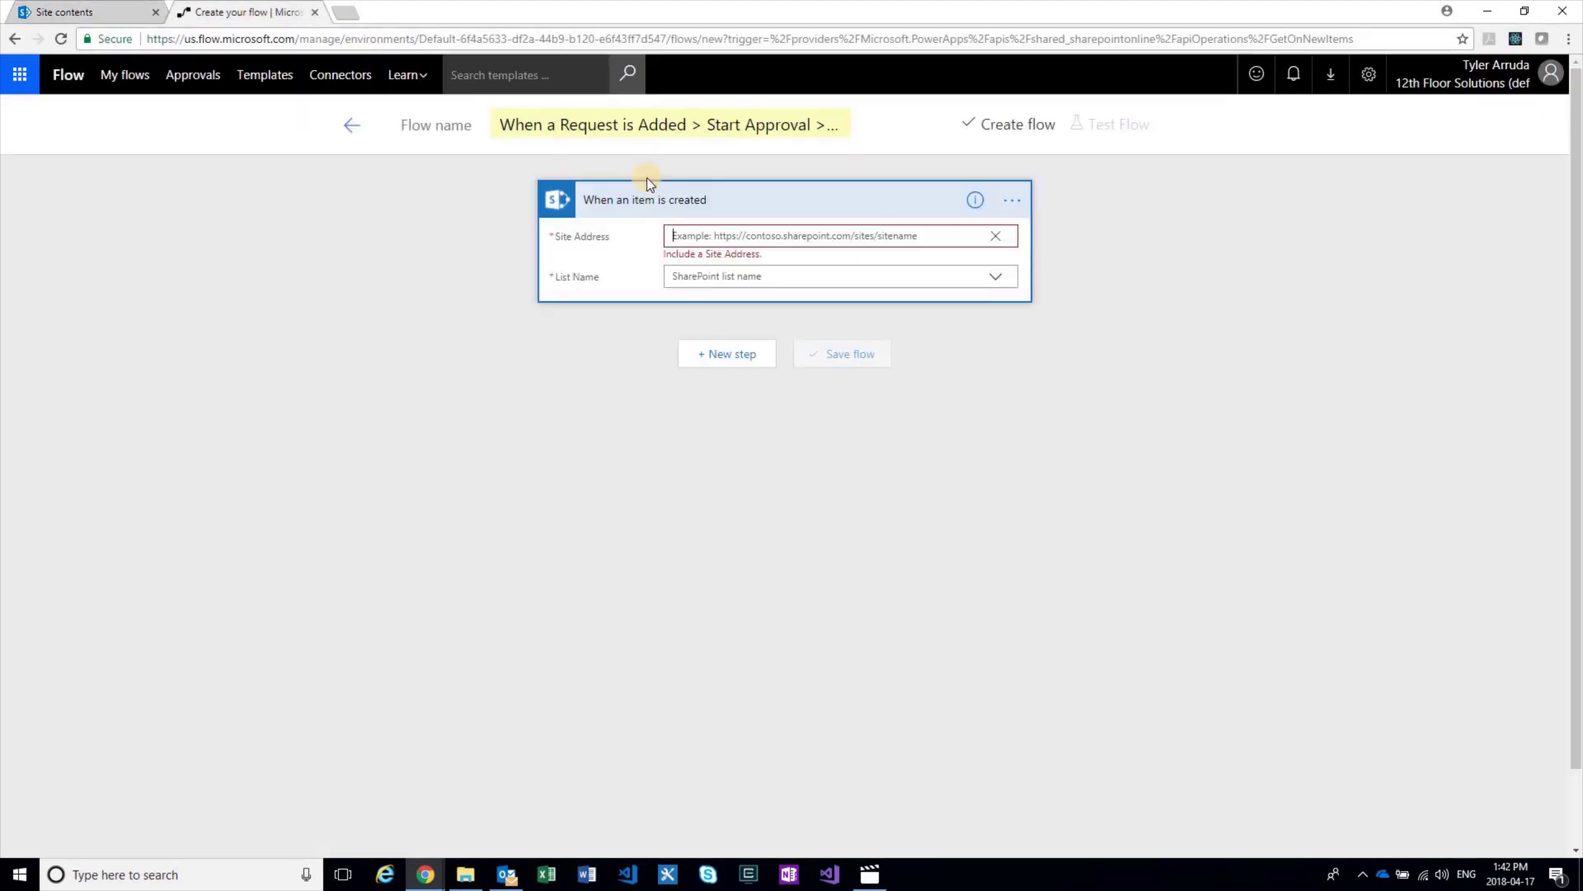
right_click(689, 233)
click(719, 324)
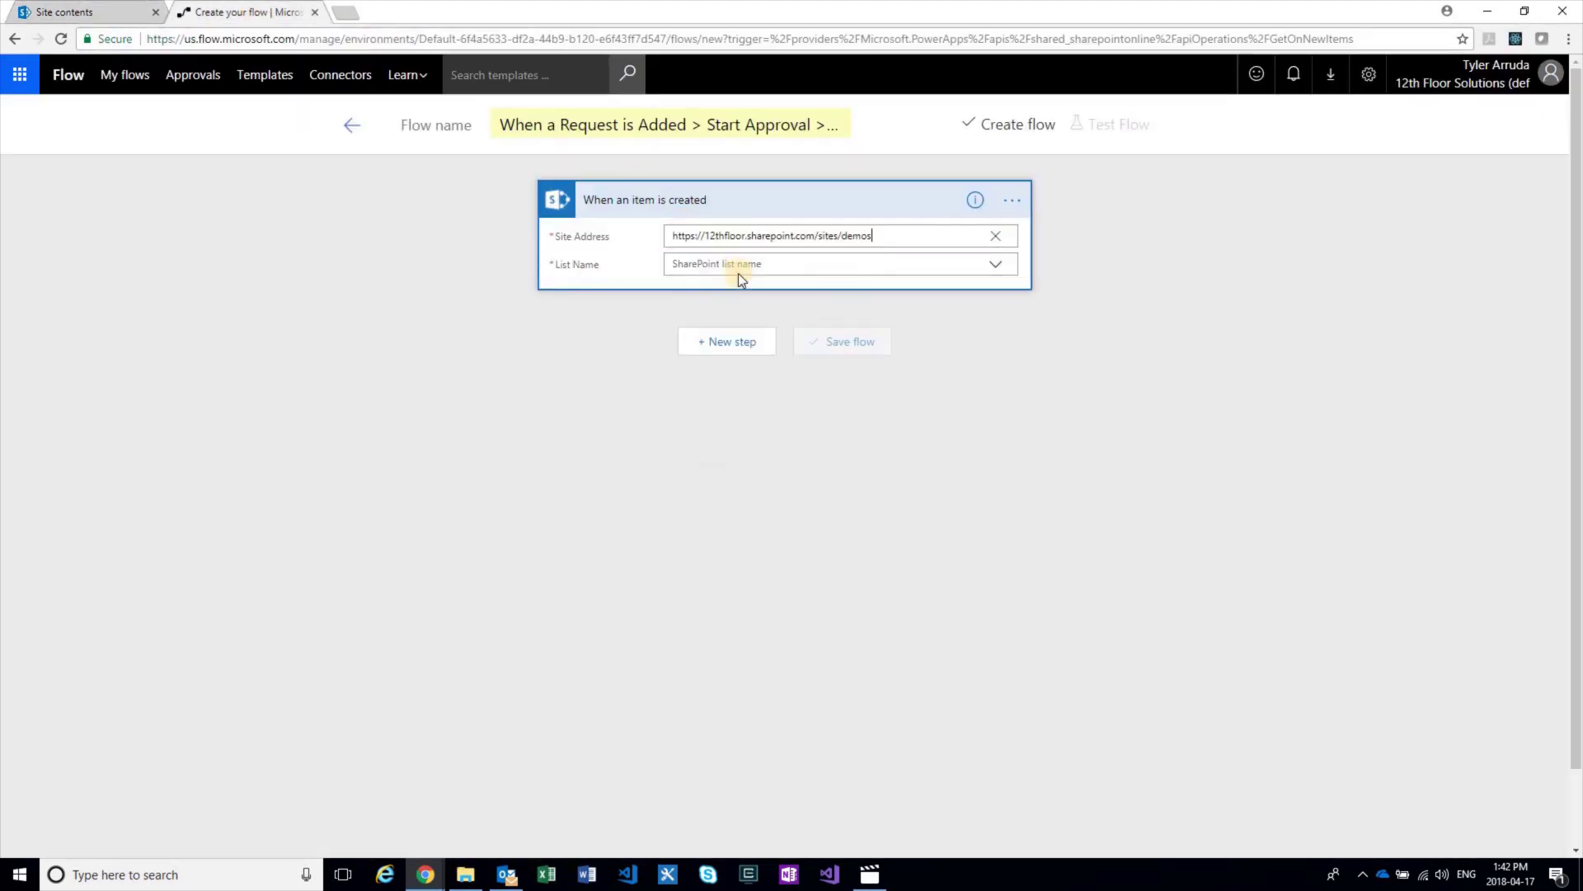
click(724, 265)
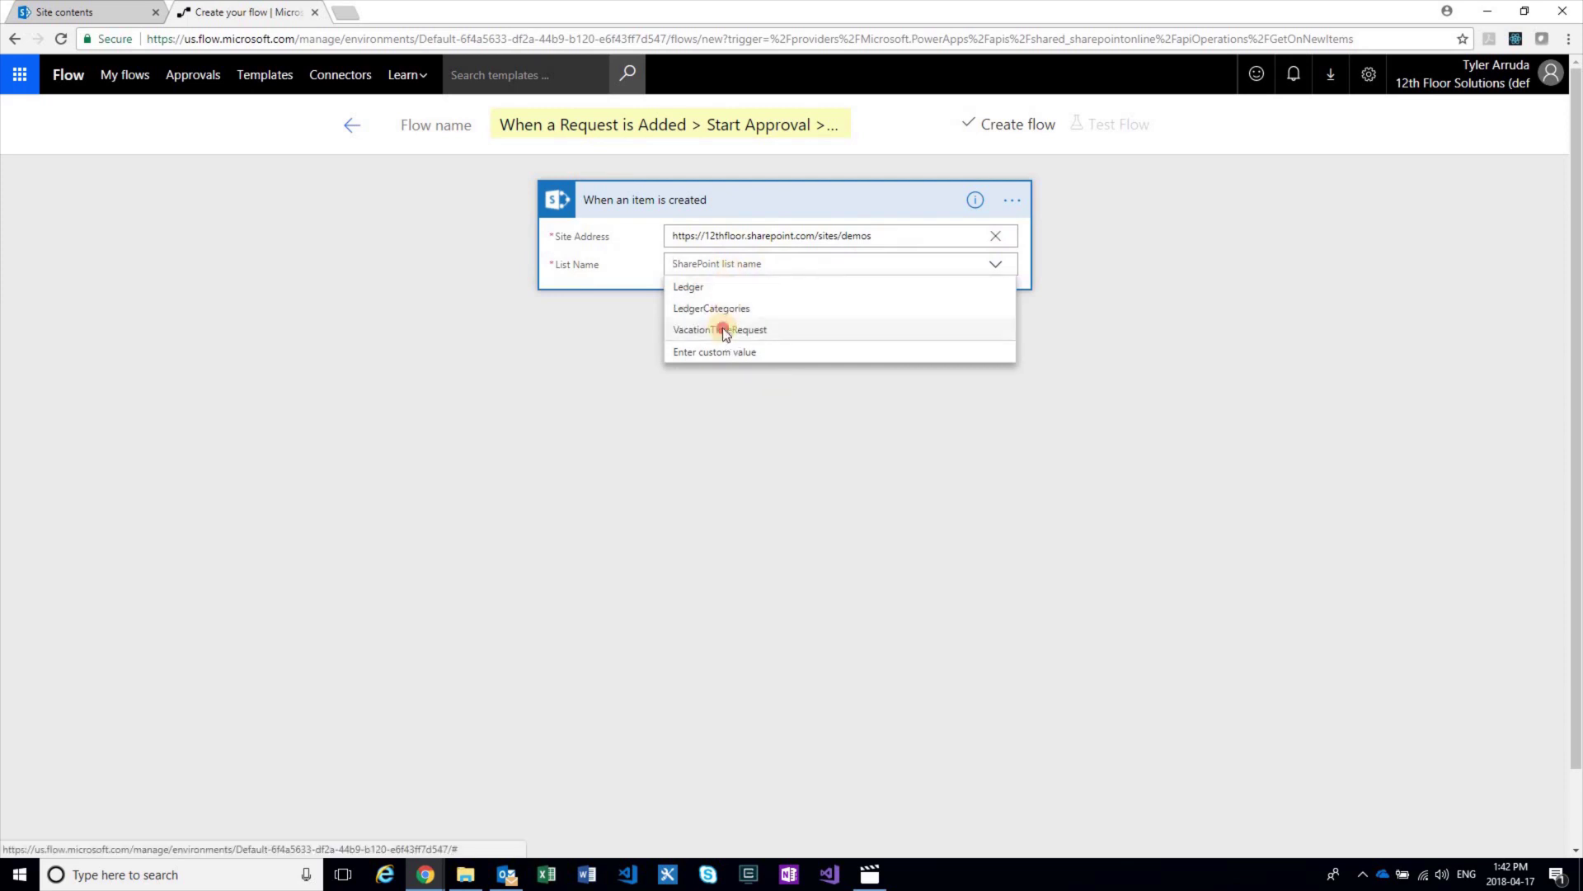
click(724, 329)
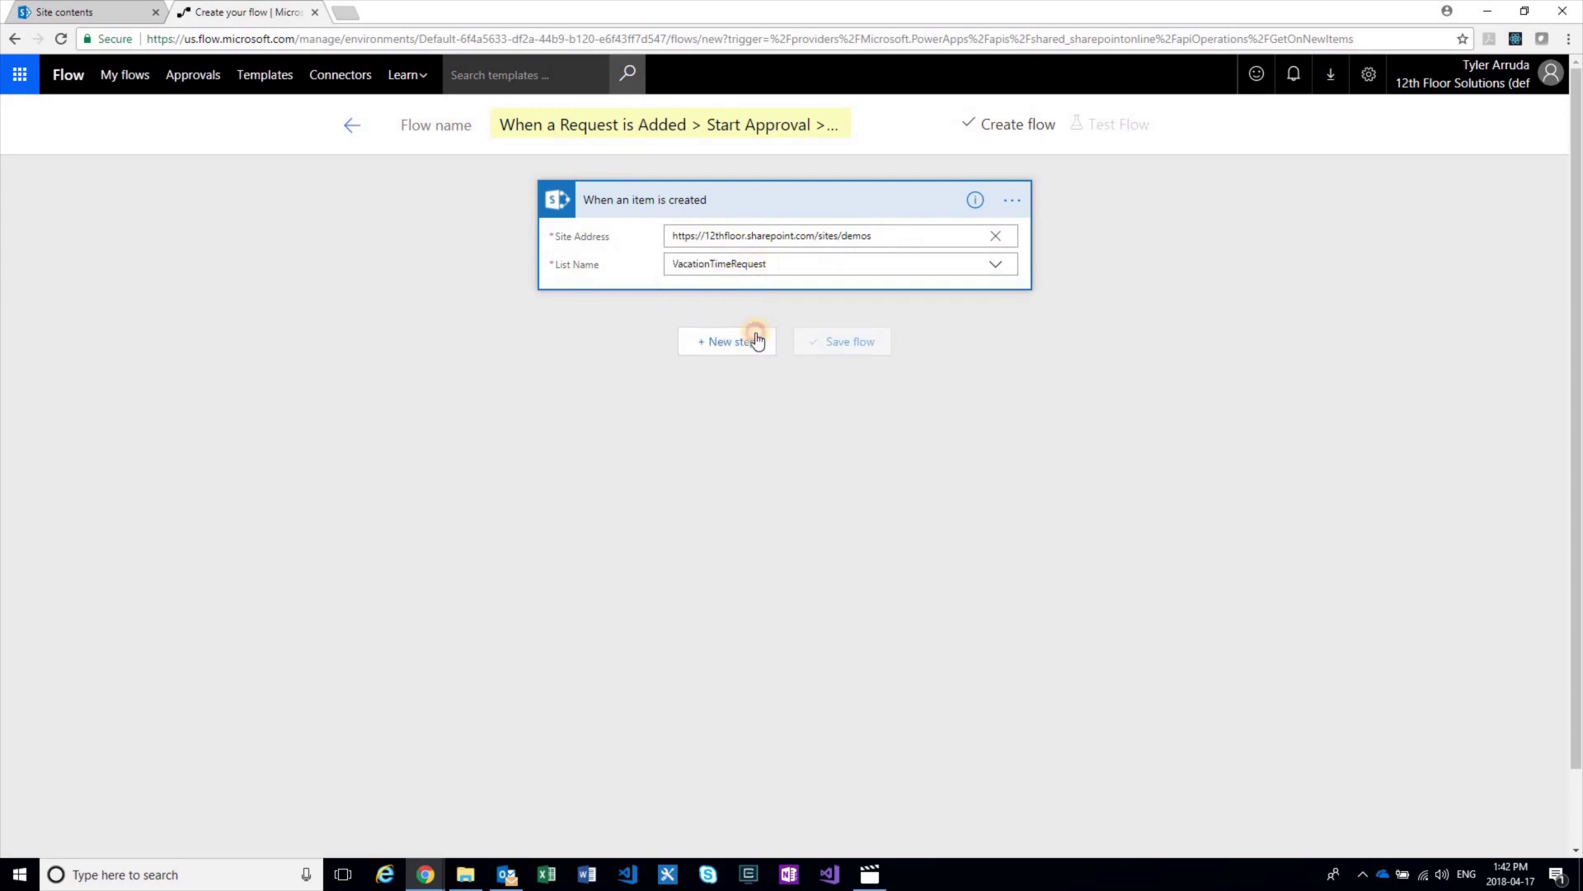
Step: Add a "Start an approval" action after the trigger with the approval type "Anyone from the assigned list"
click(715, 353)
click(693, 378)
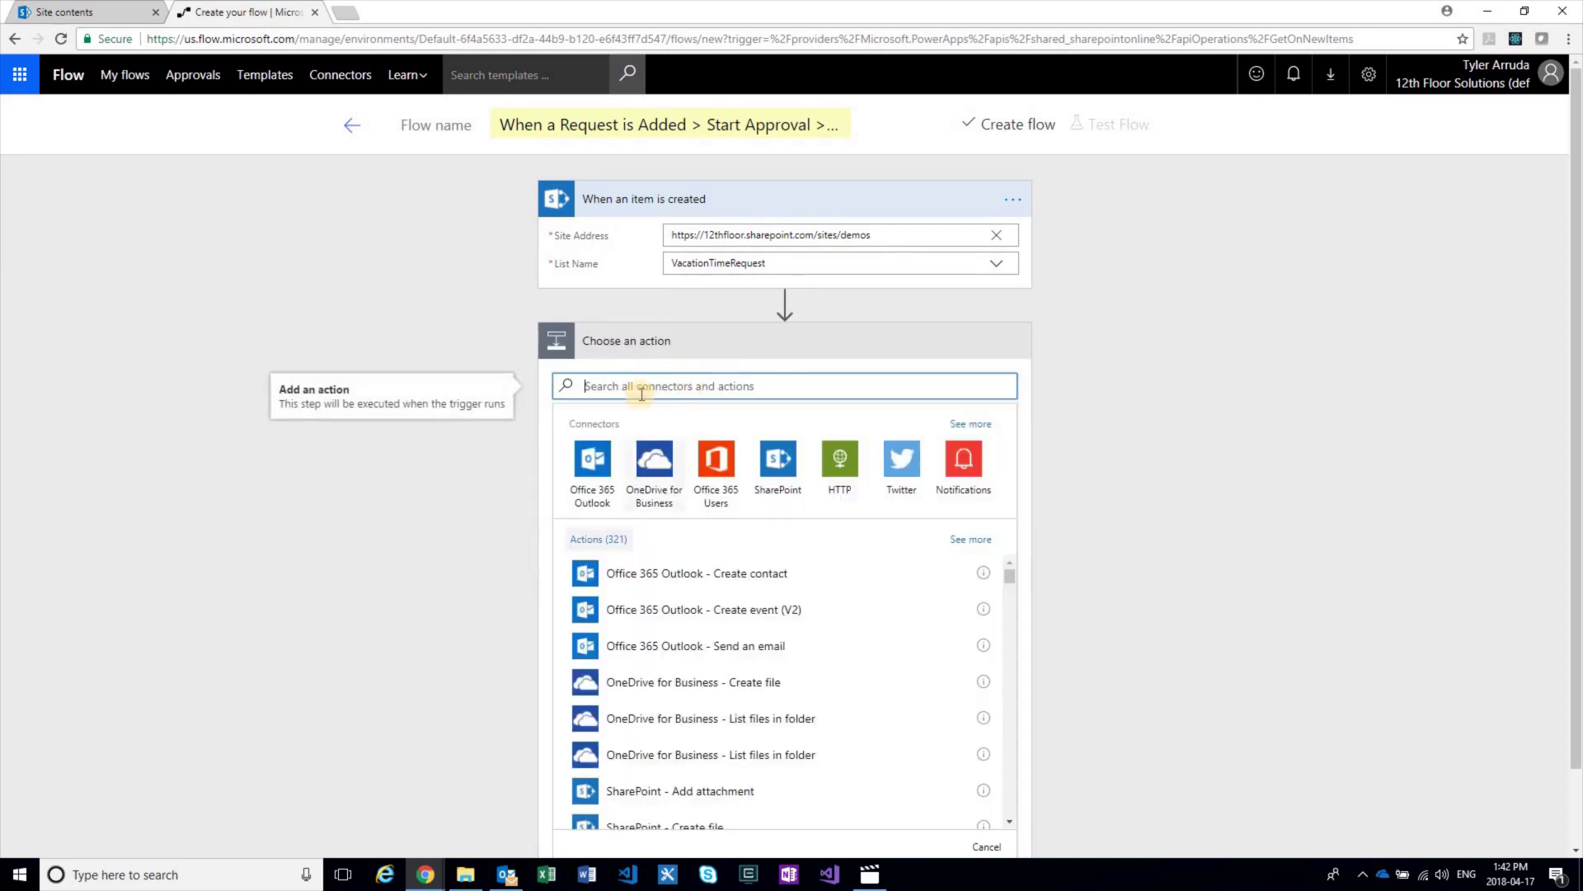
text(start)
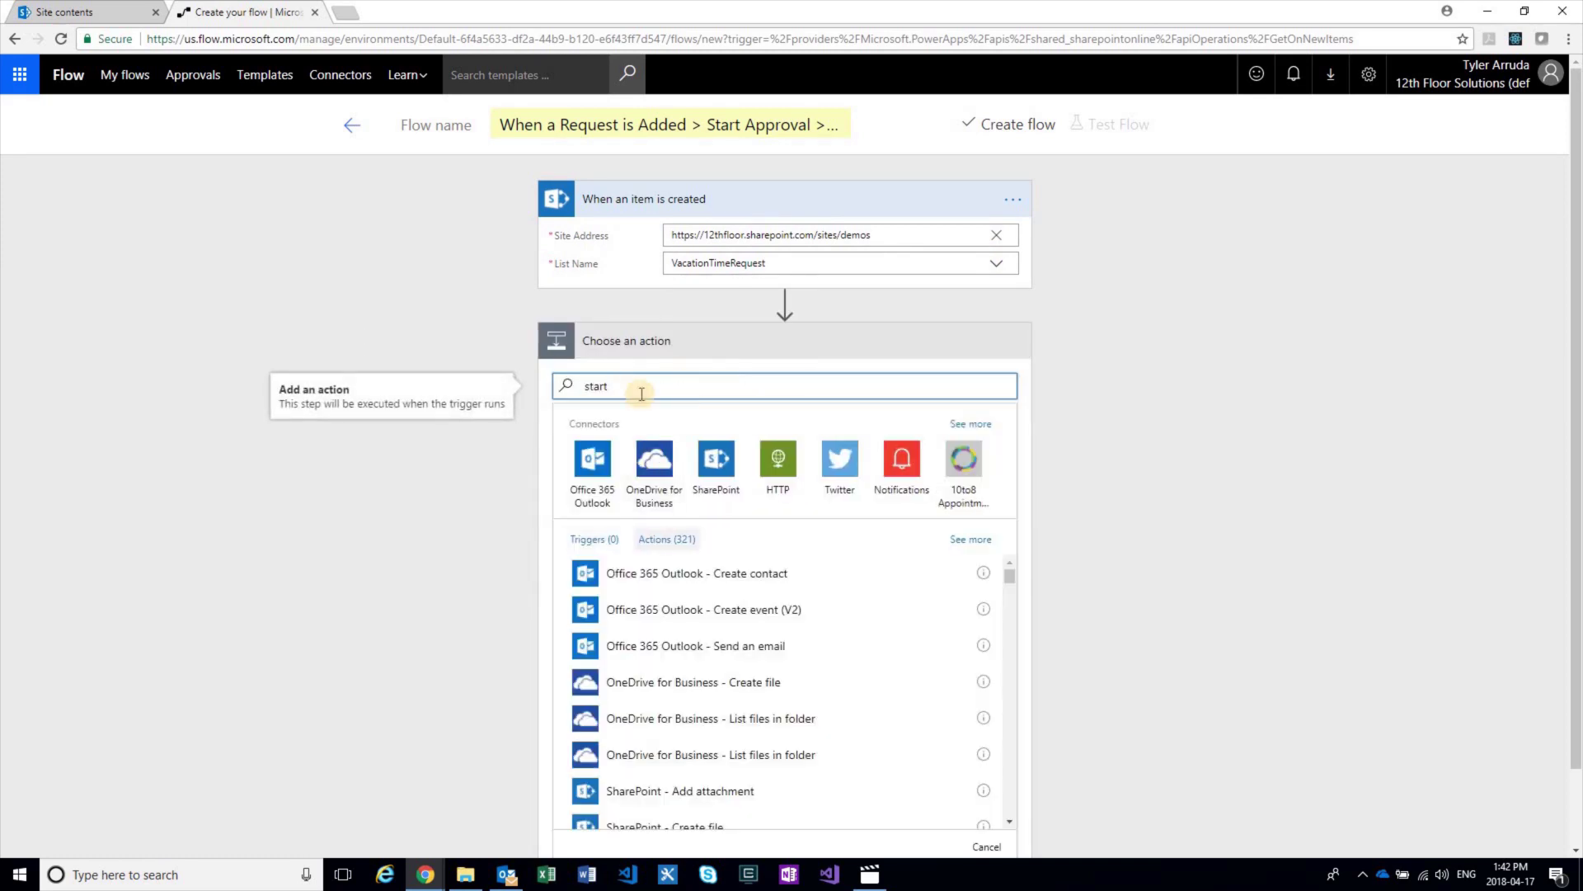
text( a)
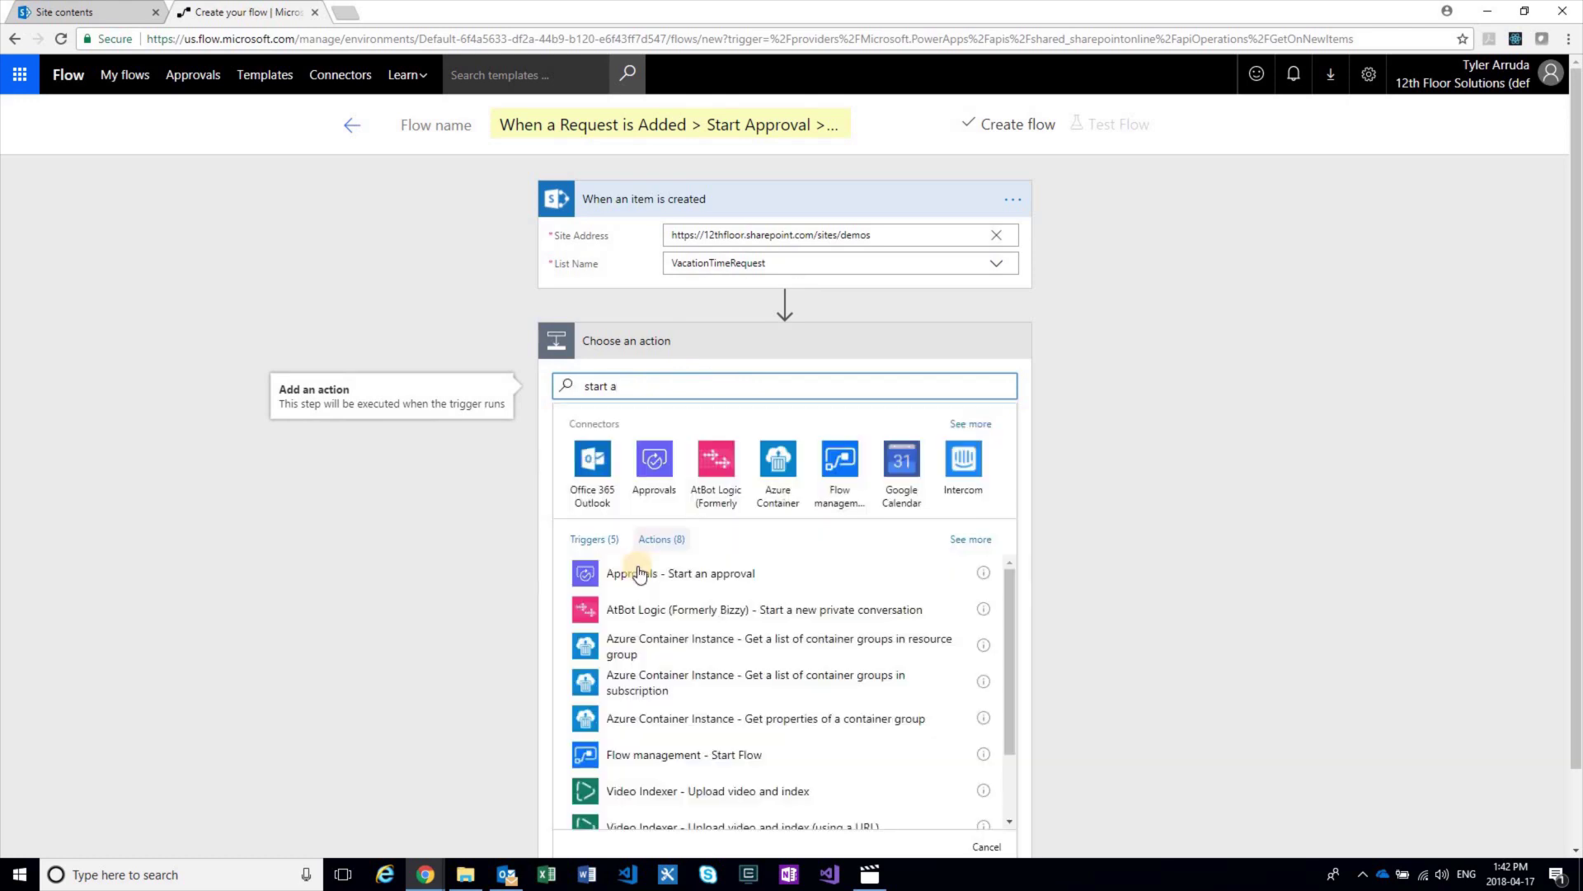
click(642, 575)
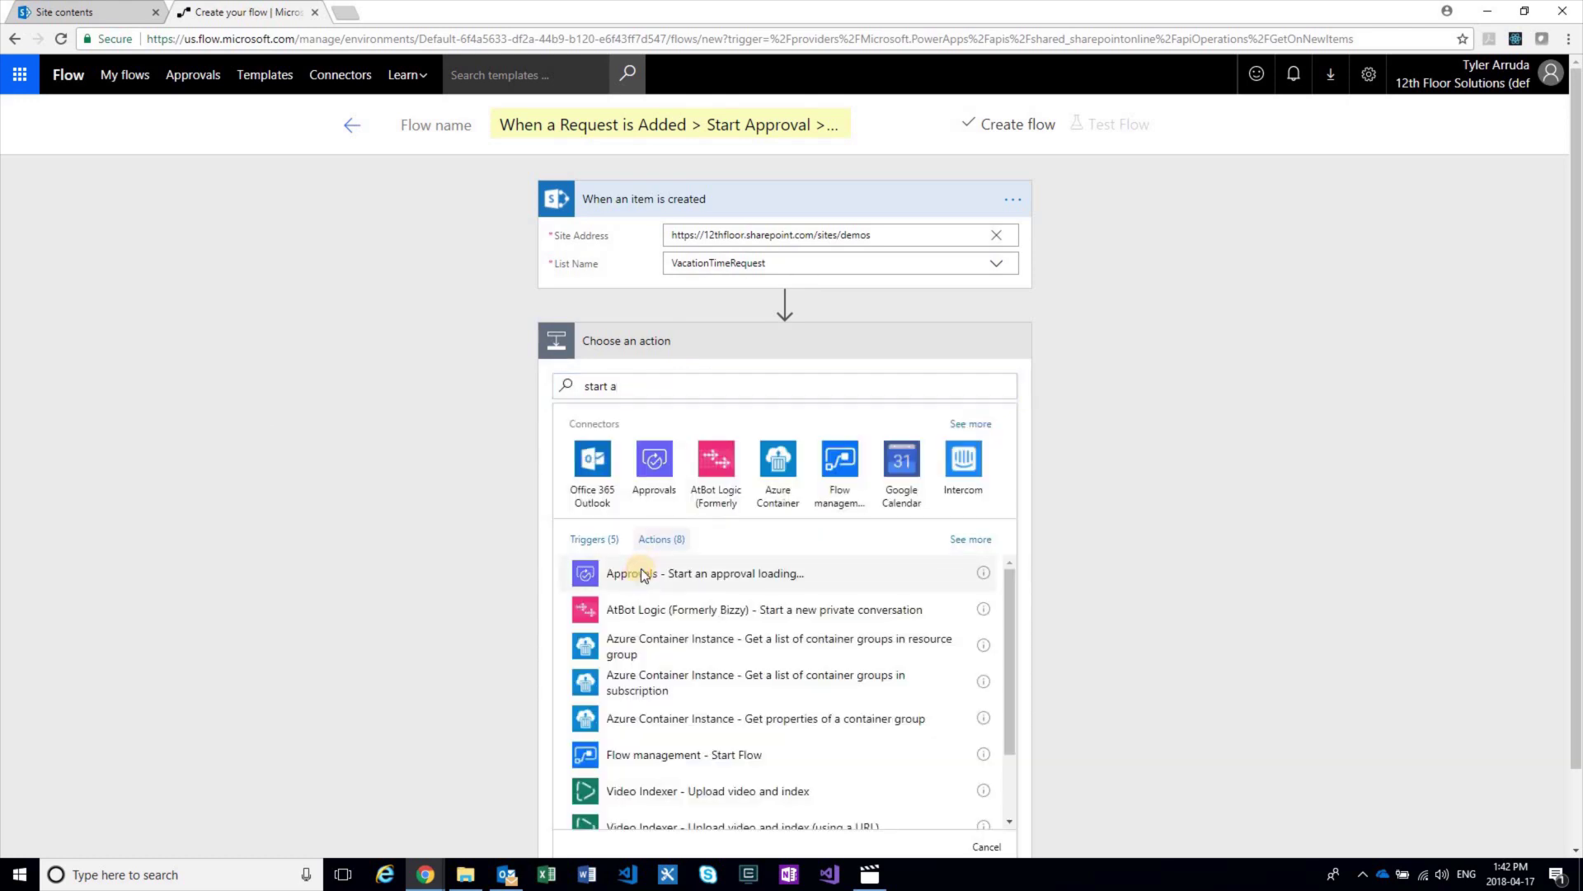
click(741, 380)
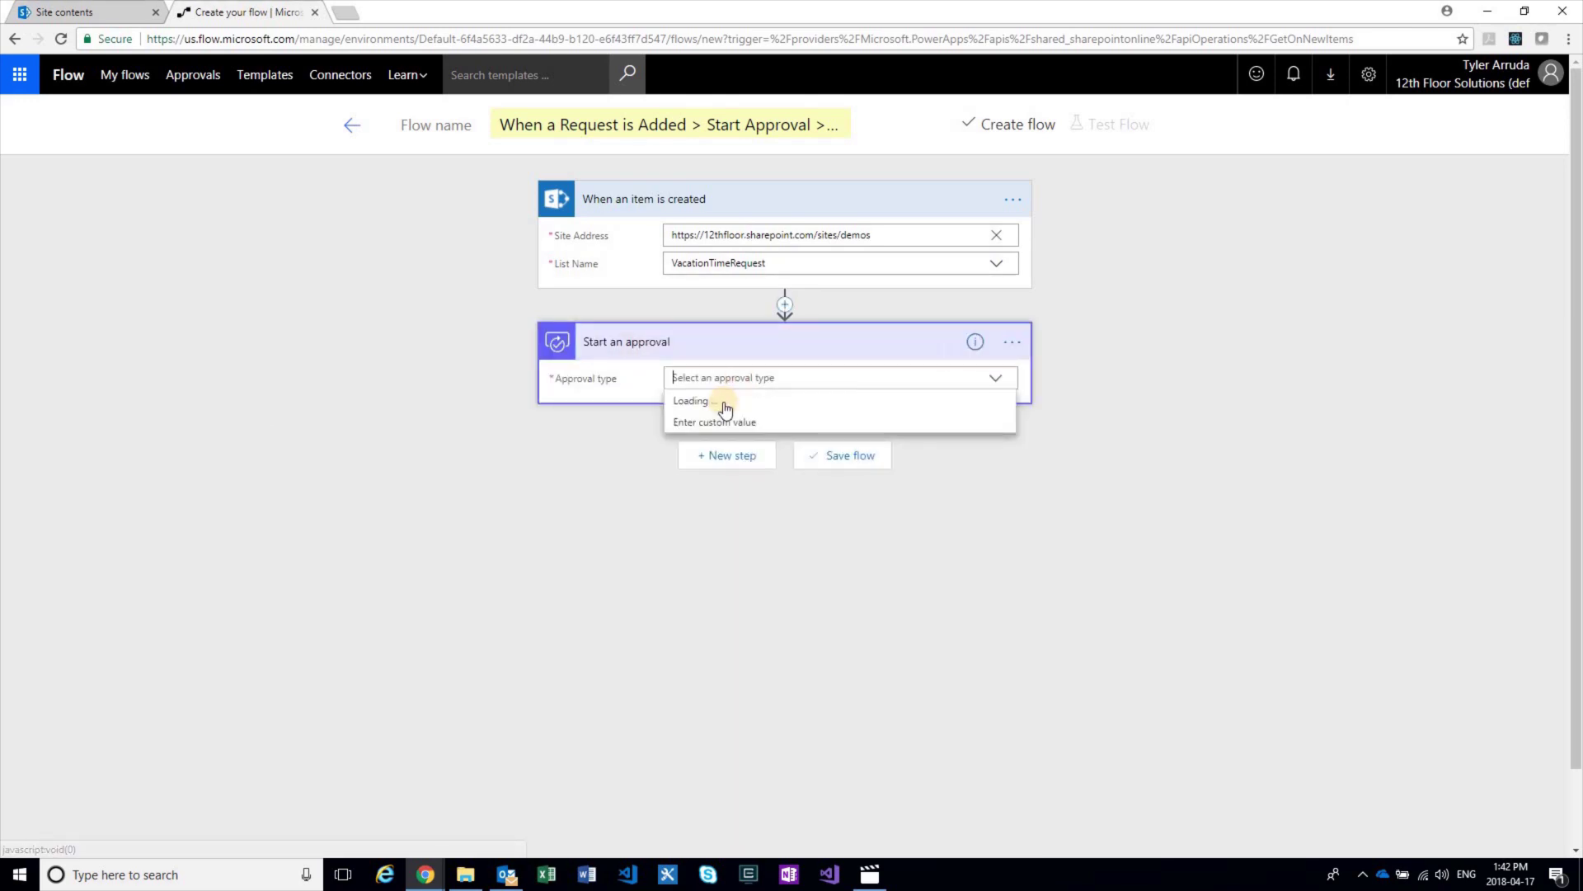
click(728, 402)
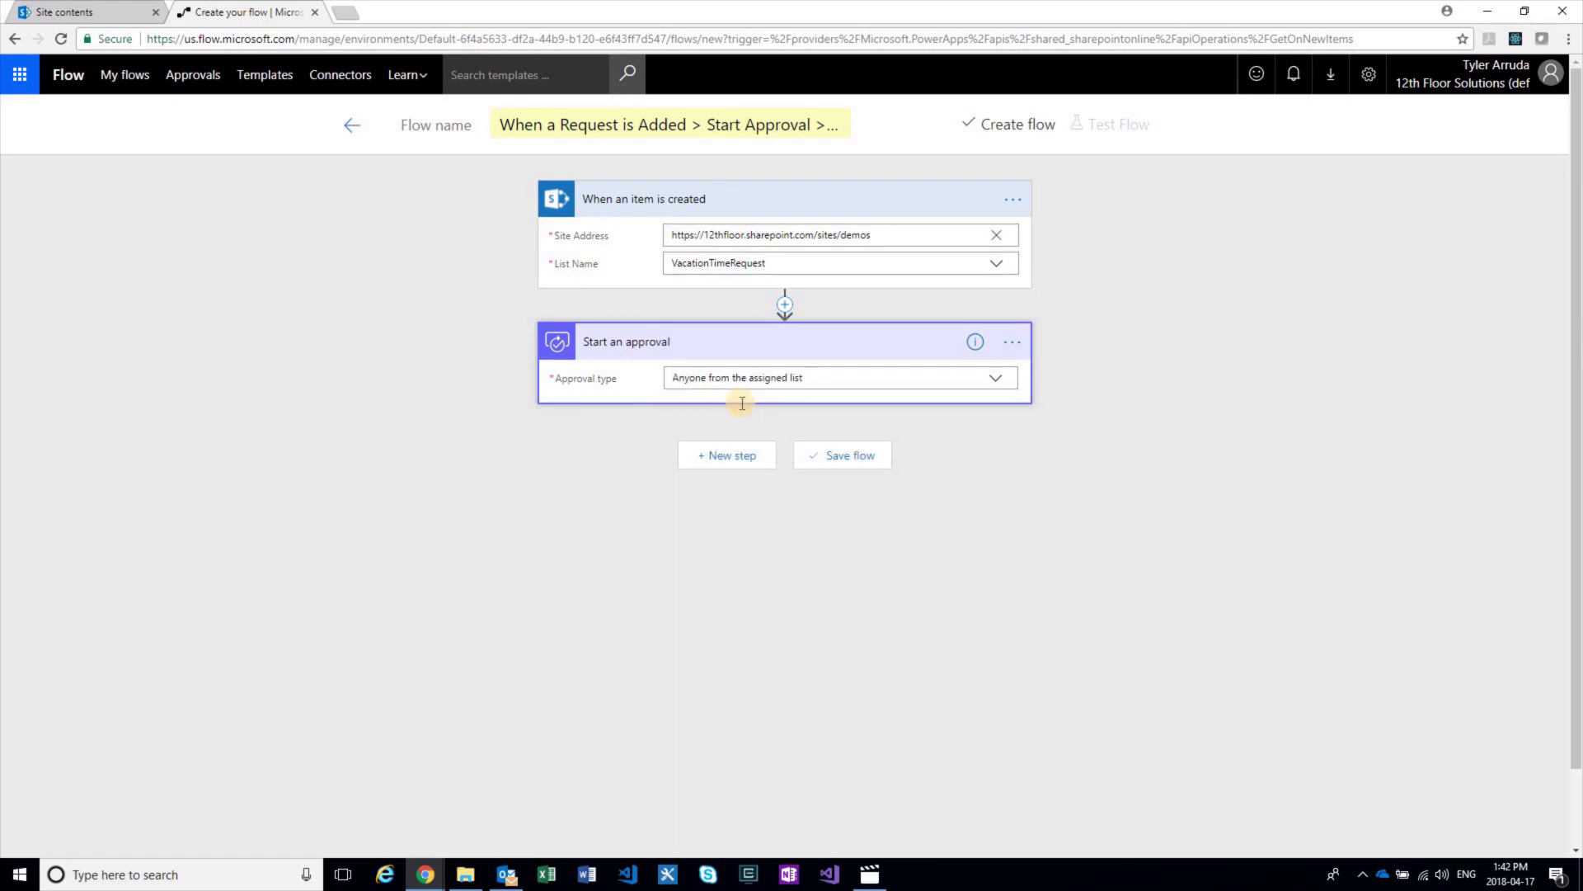
Step: Title the approval "Vacation Time Request Submitted" and assign it to the approver's account
click(707, 405)
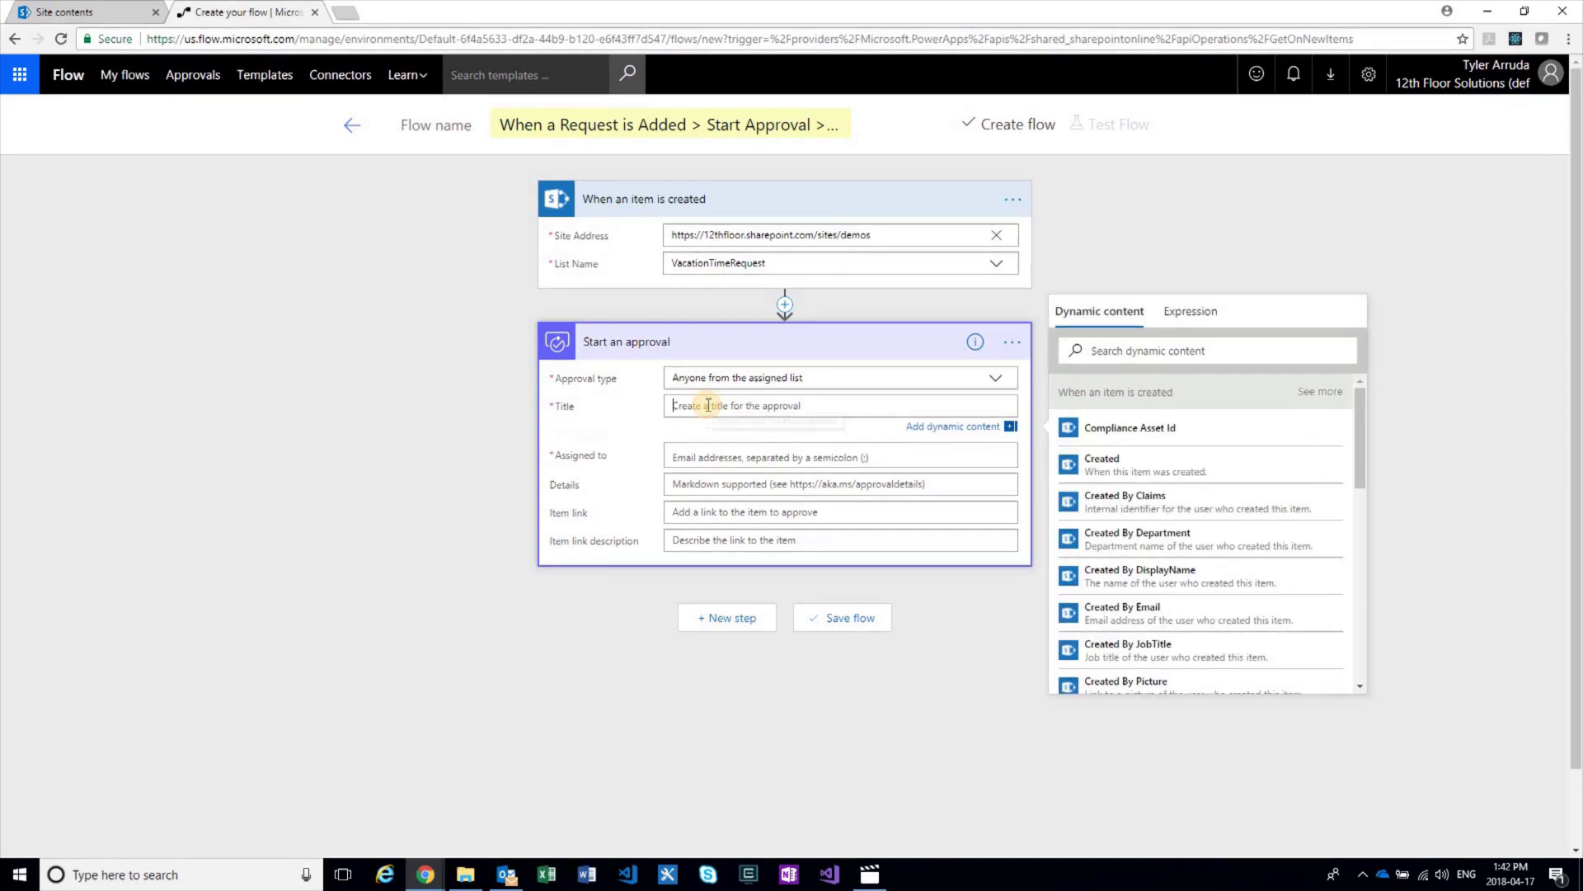
text(Vacation Time Request)
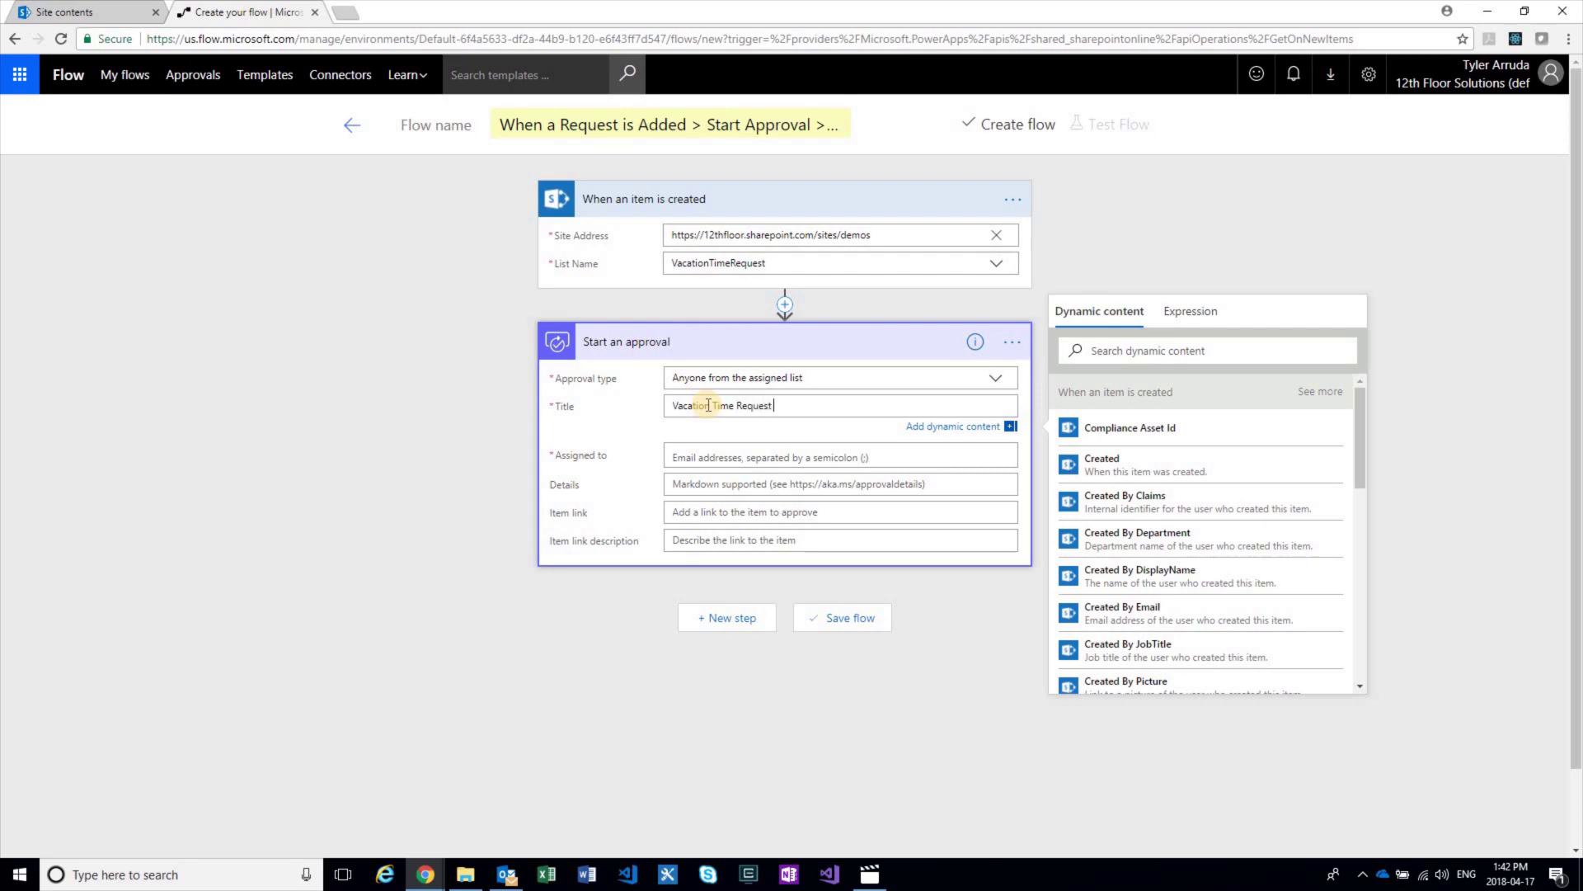
text(Submitted)
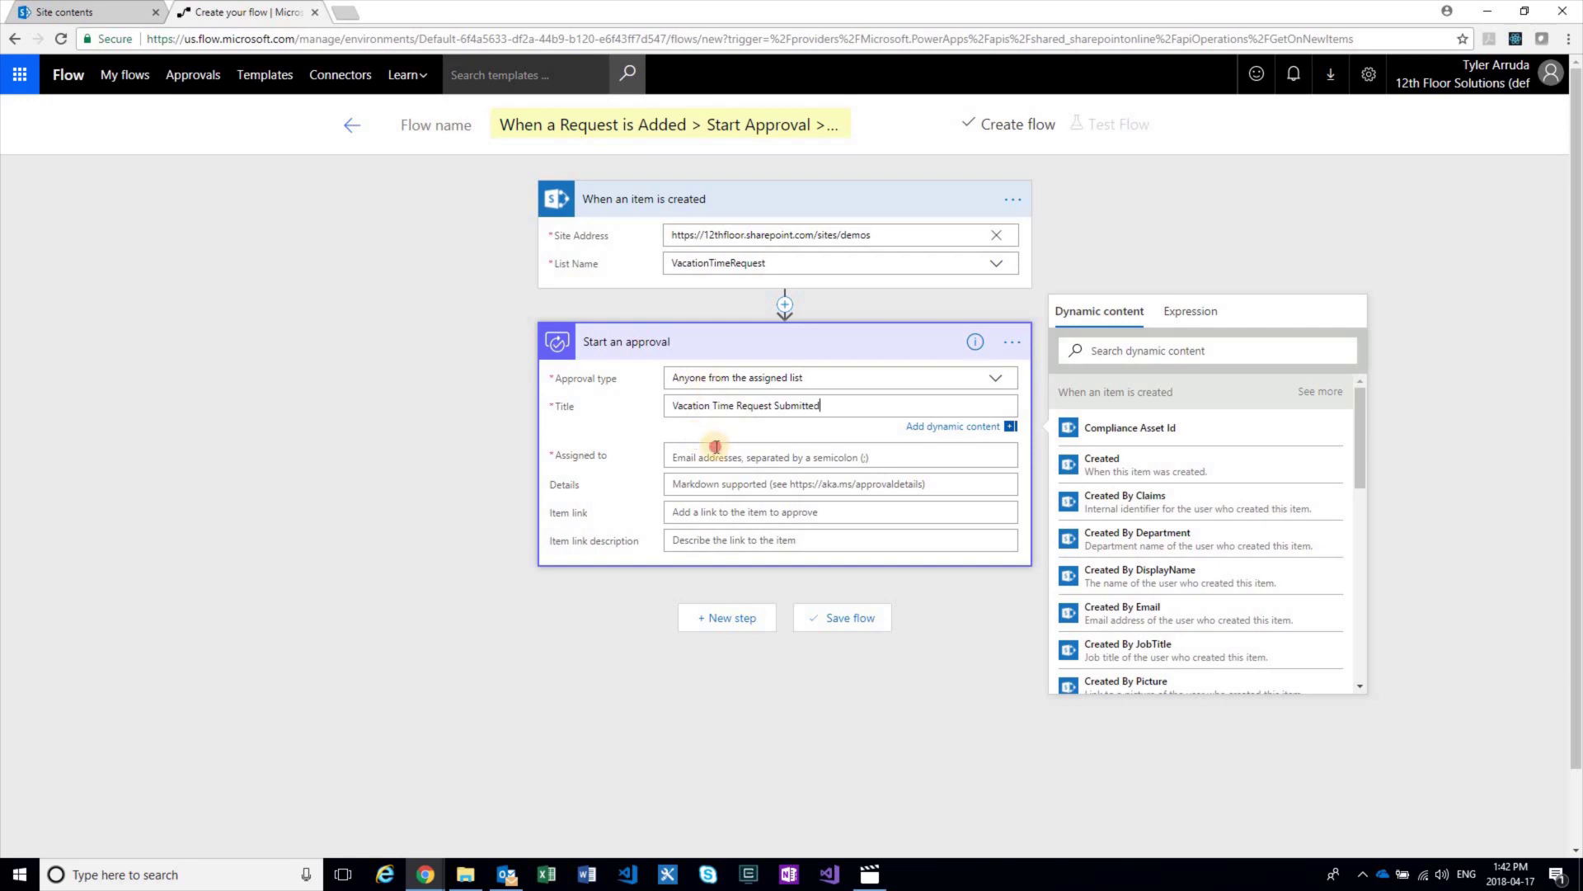
click(716, 455)
text(t)
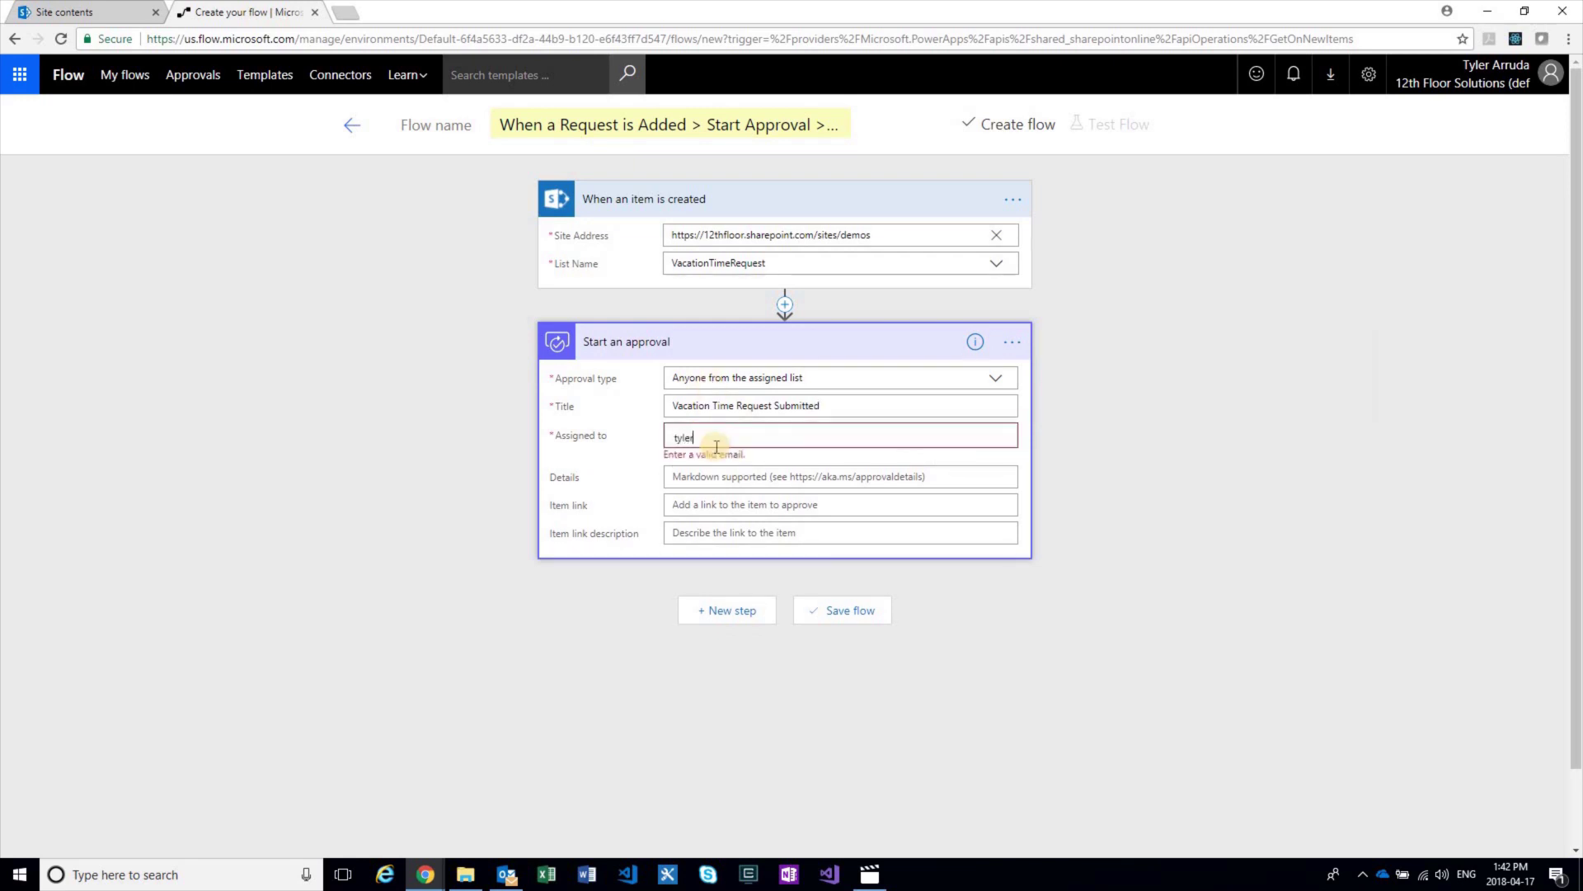
text(yler)
click(724, 455)
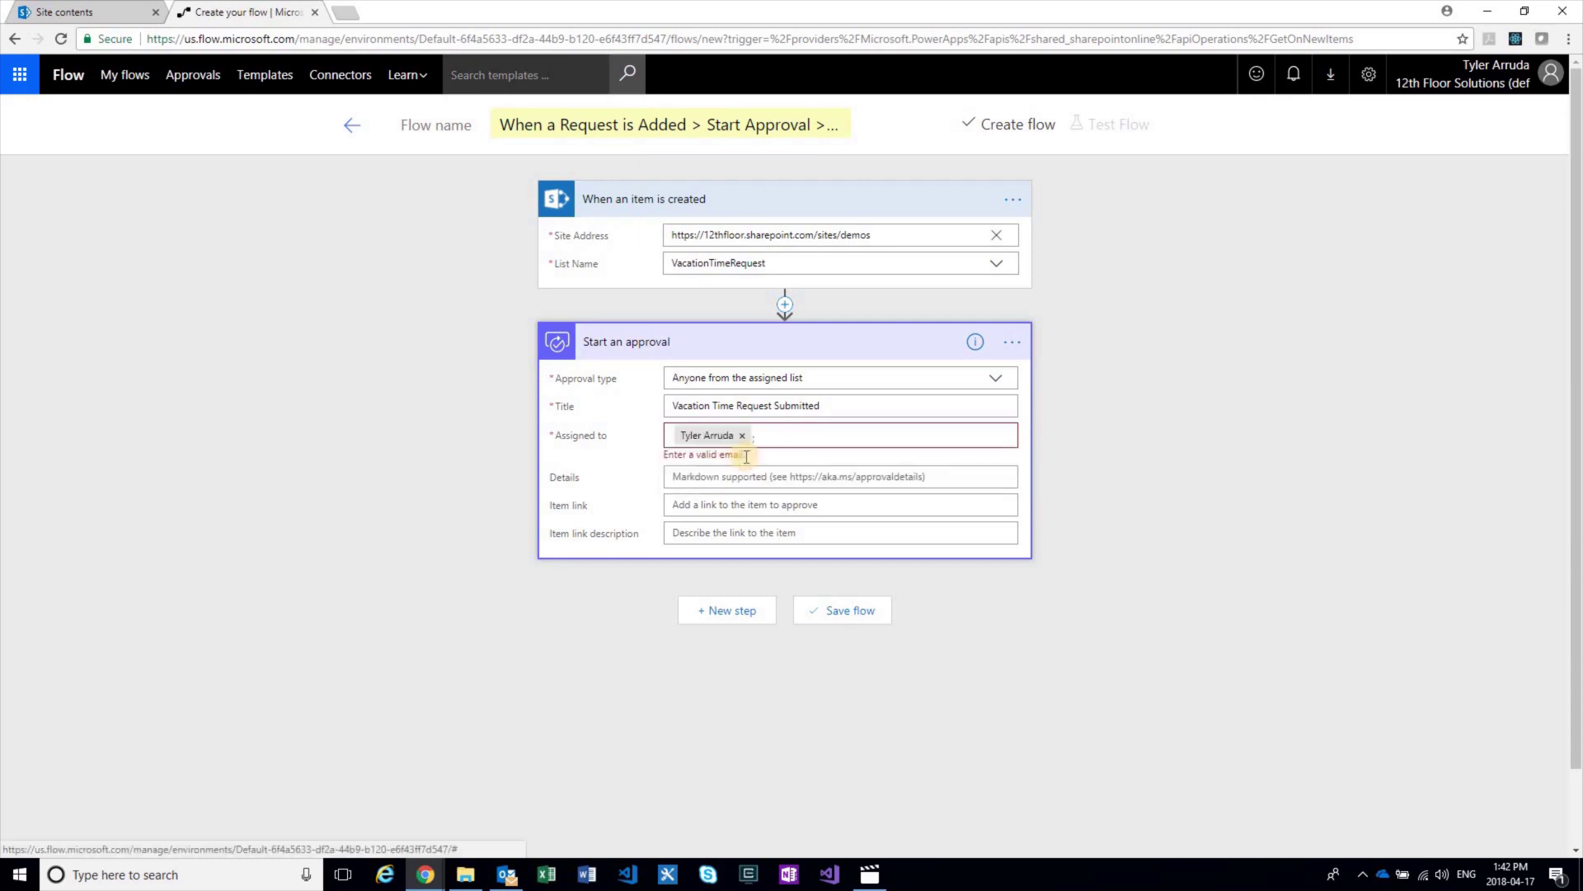
Step: Set the approval's item link to the dynamic Link to item and its description to Created By DisplayName followed by "'s Vacation Request"
click(830, 506)
scroll(1172, 701, down, 2)
scroll(1172, 719, down, 2)
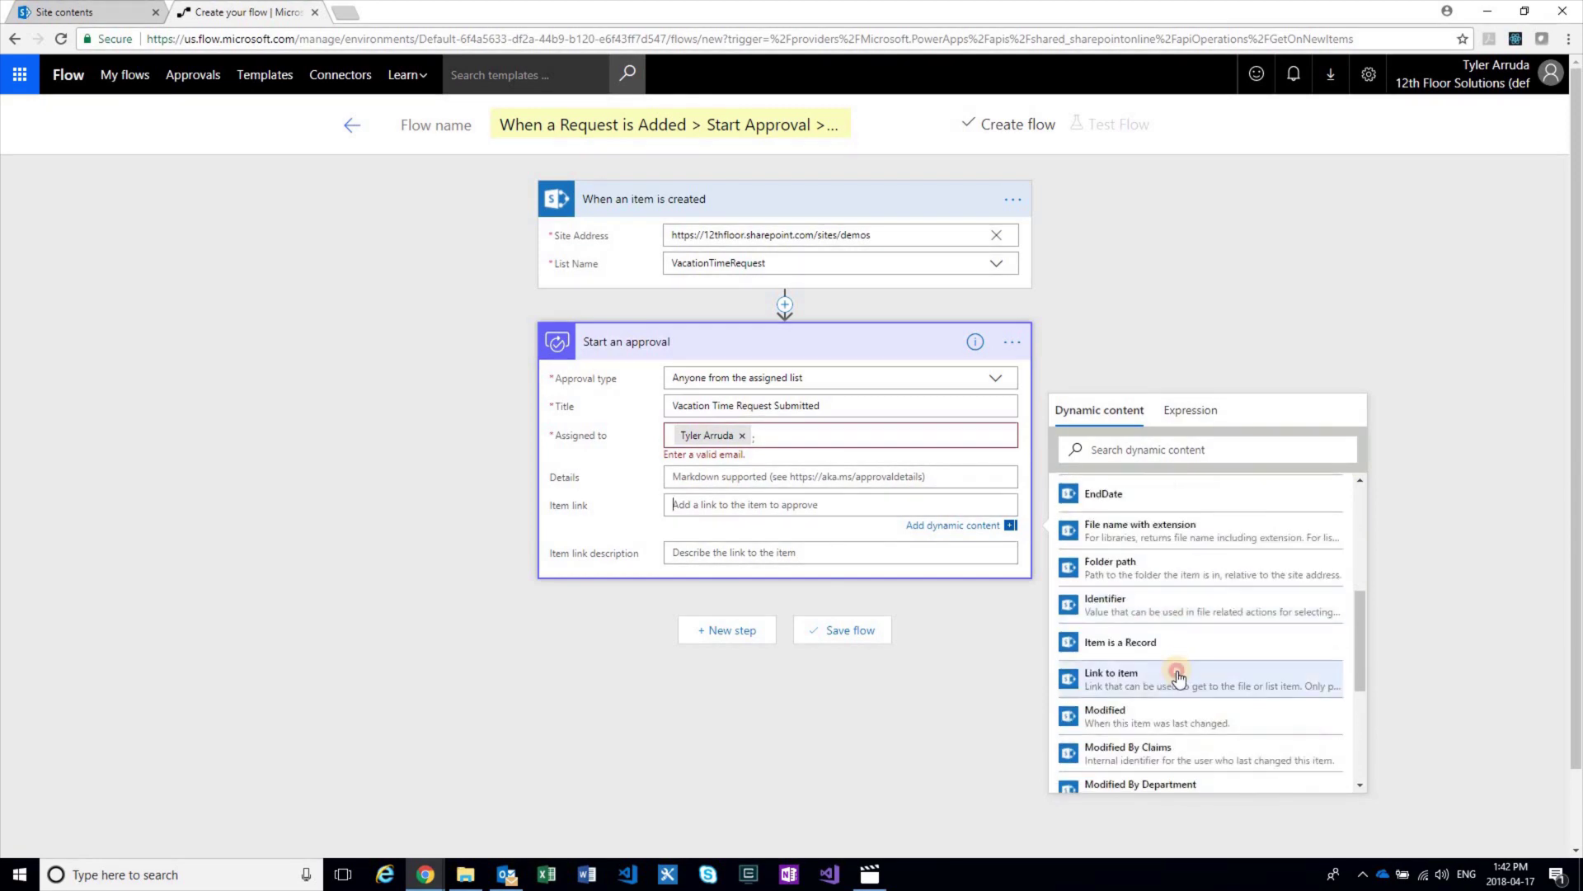
click(1178, 677)
click(730, 554)
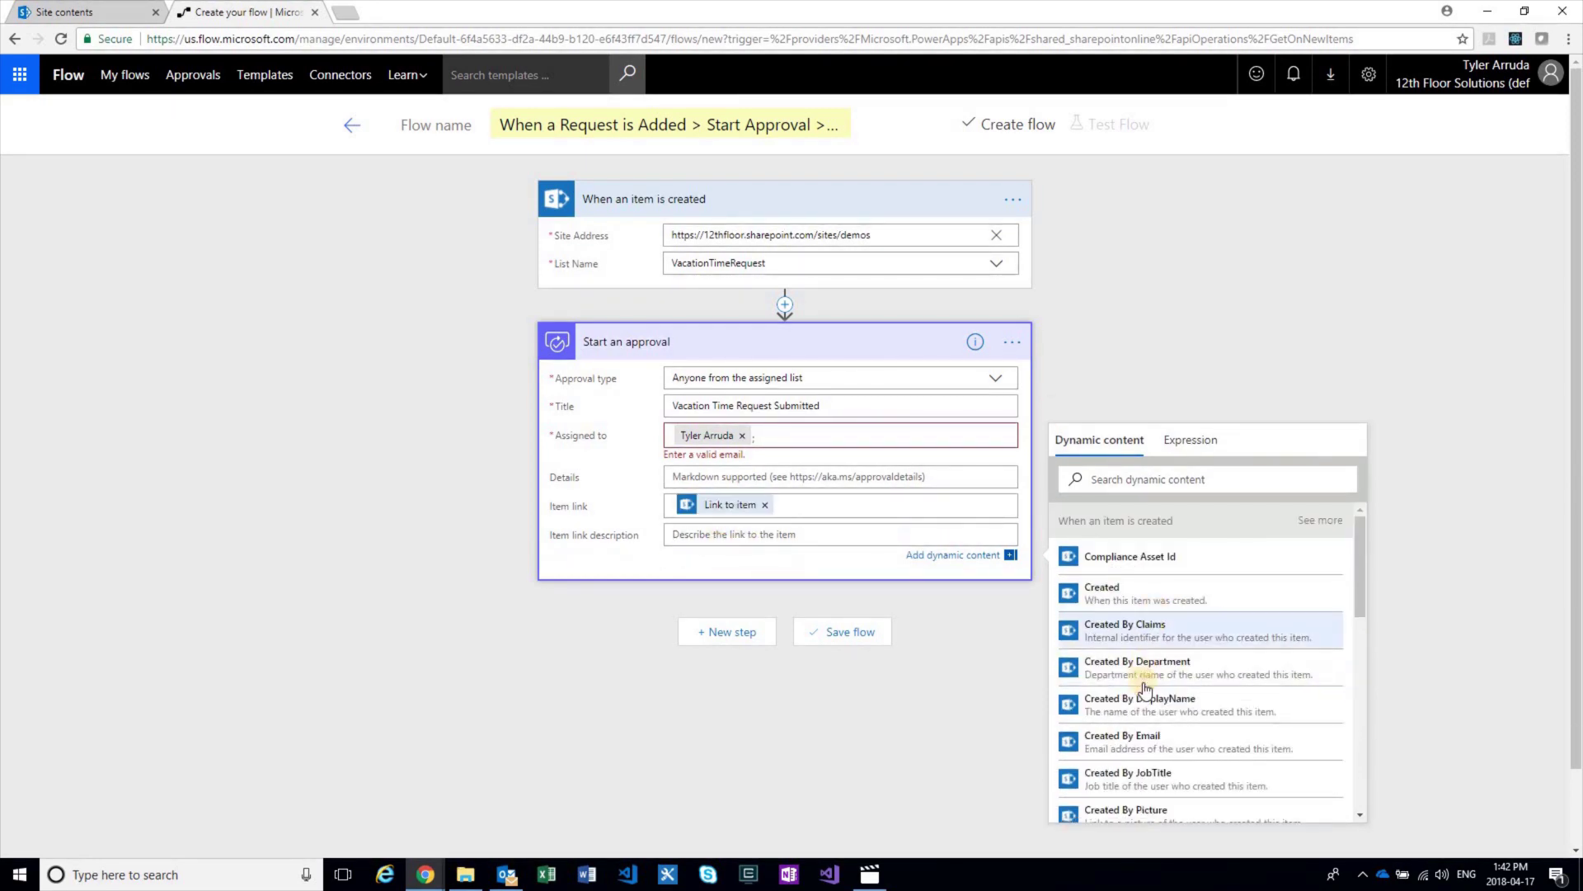
click(1145, 701)
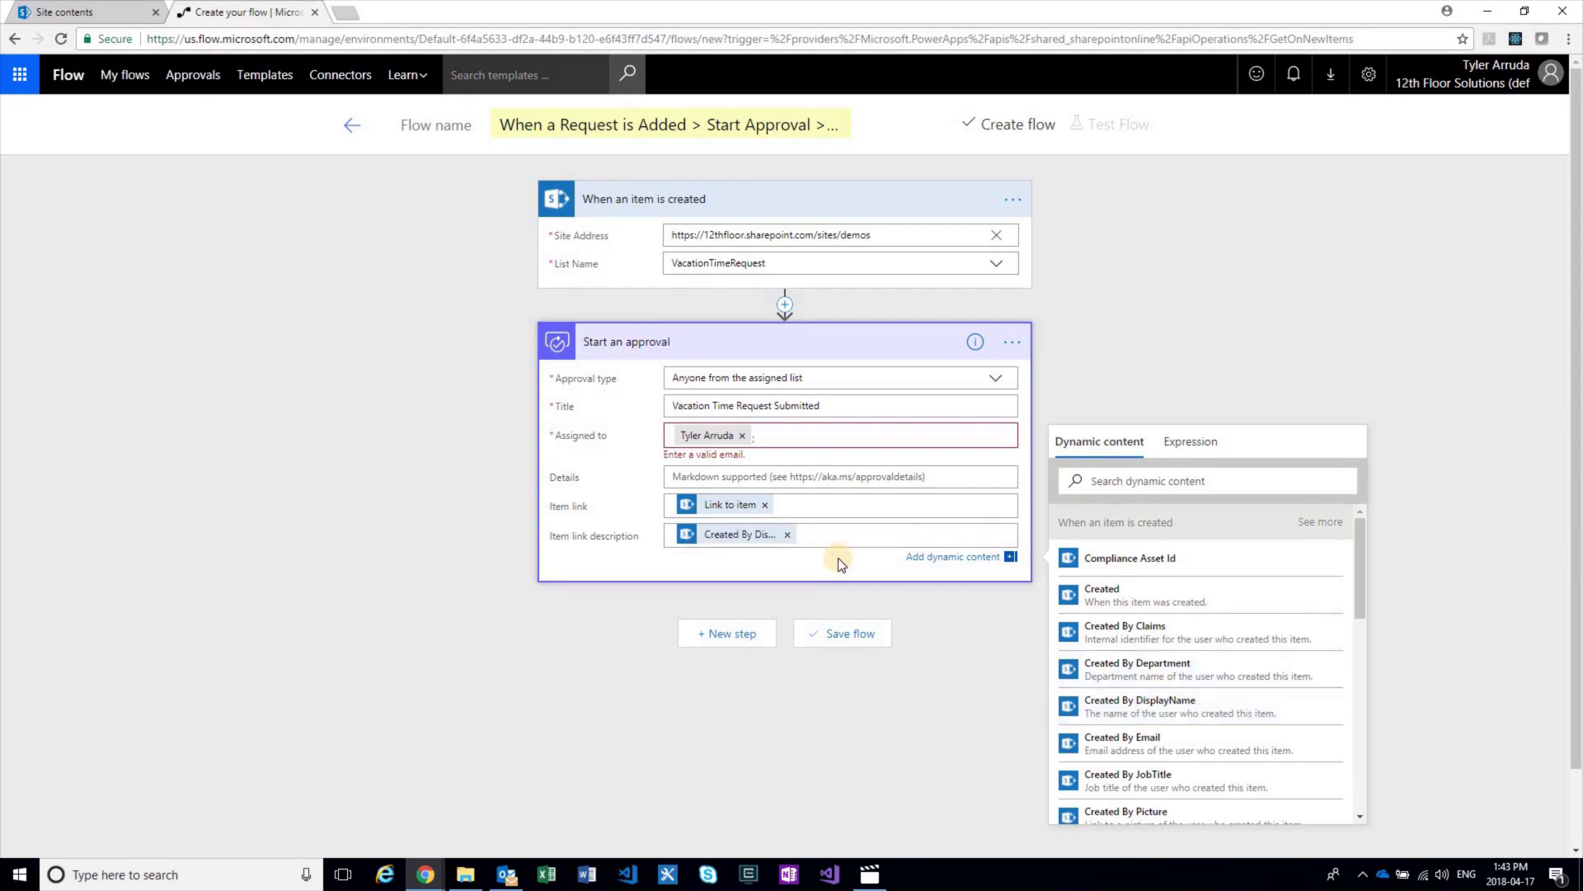
text('s)
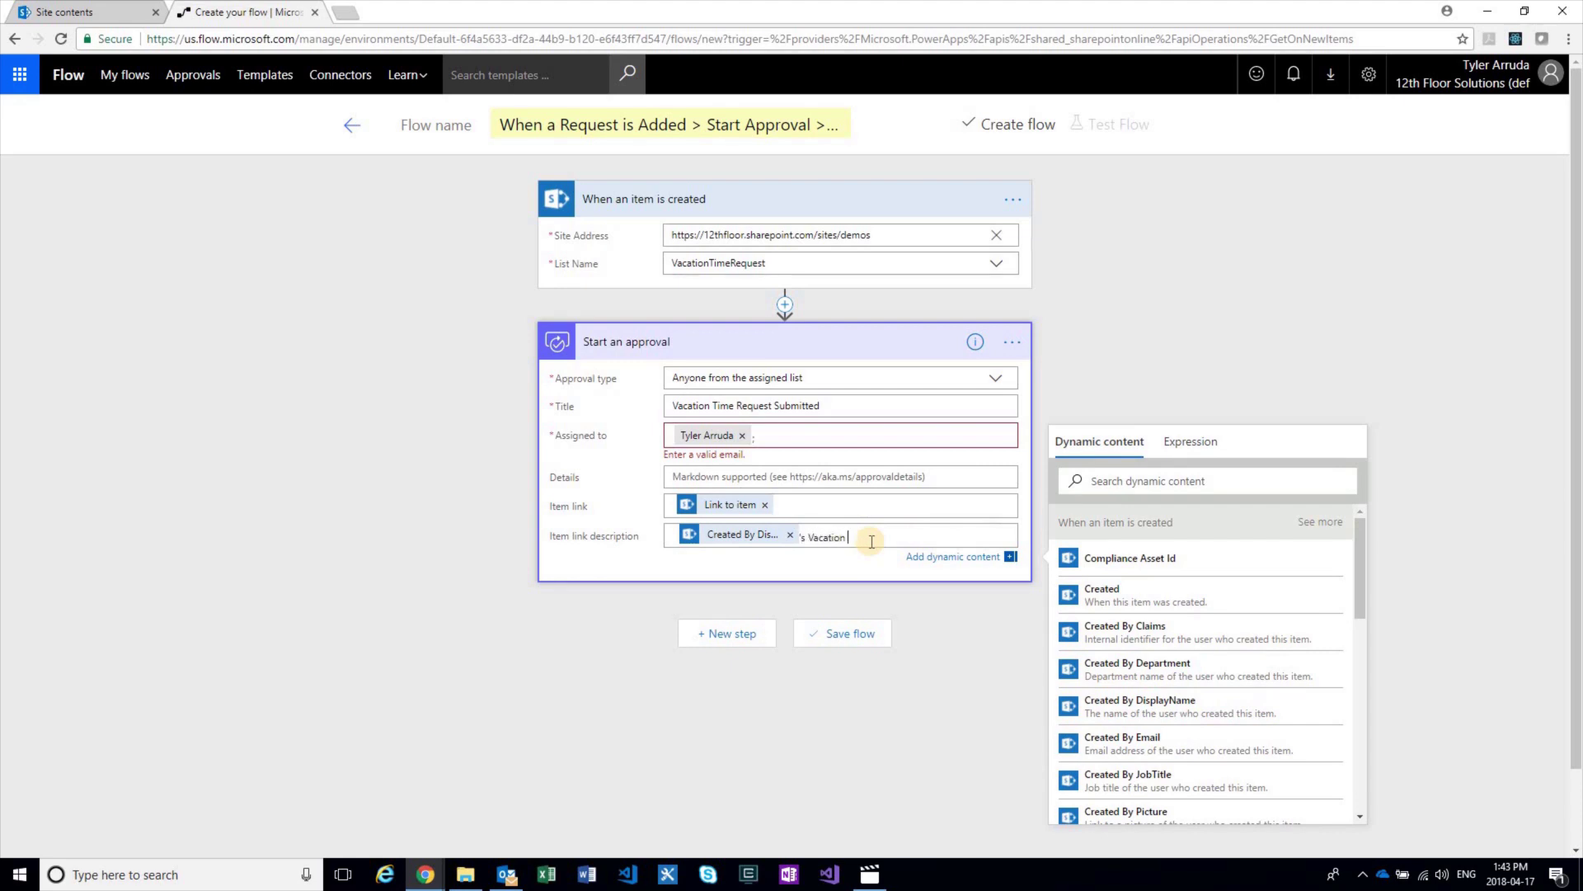
text(Vacation Request)
Step: Add a condition after the approval that checks whether the approval's Response is equal to "Approve"
click(726, 635)
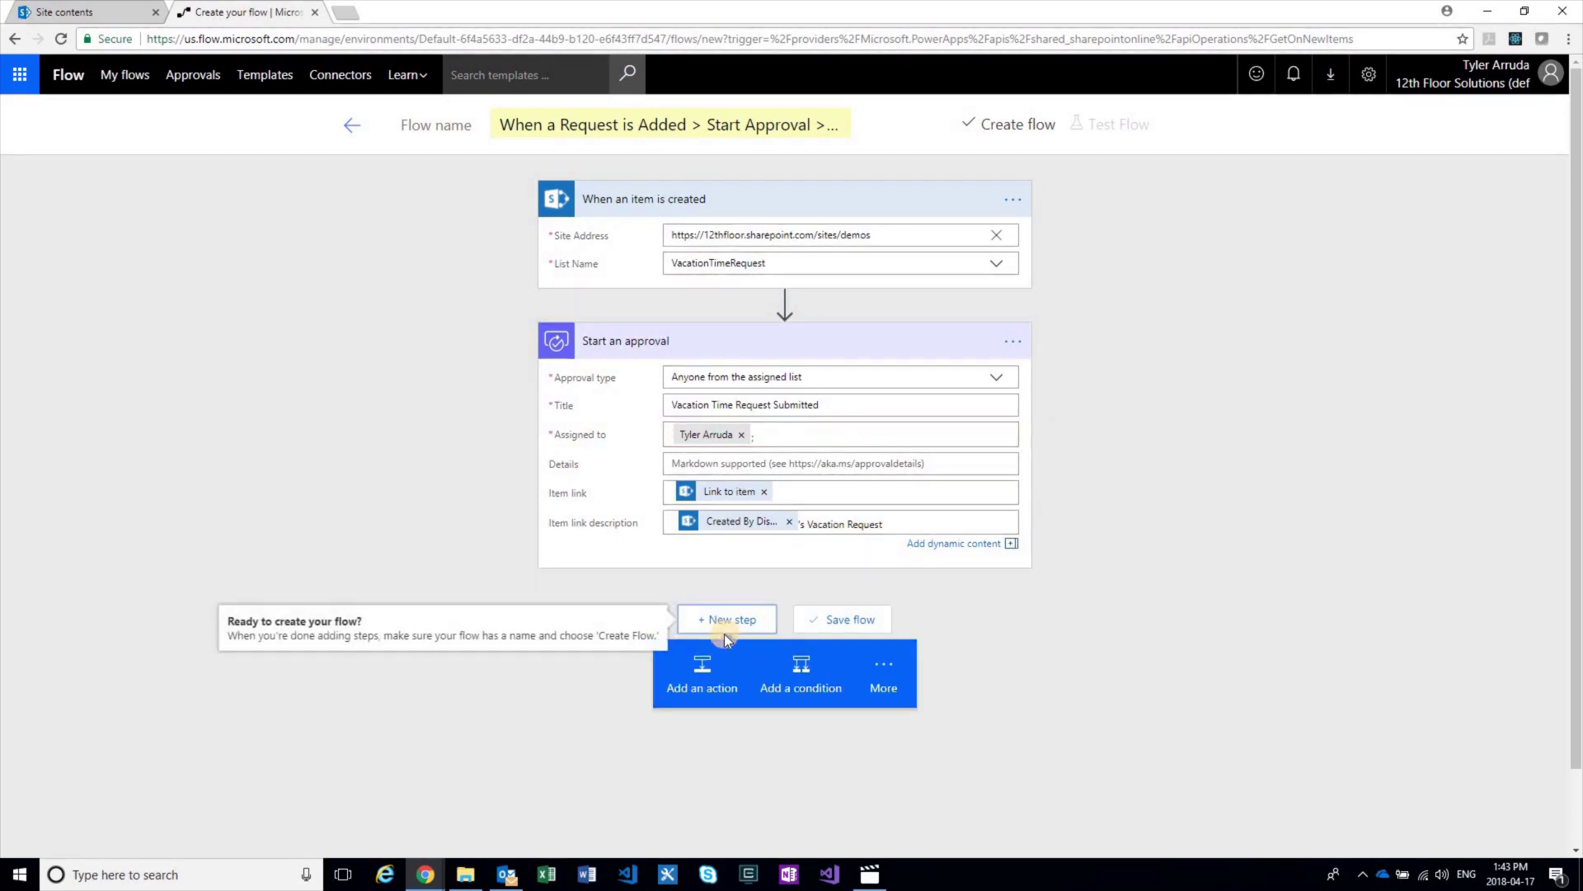
click(804, 687)
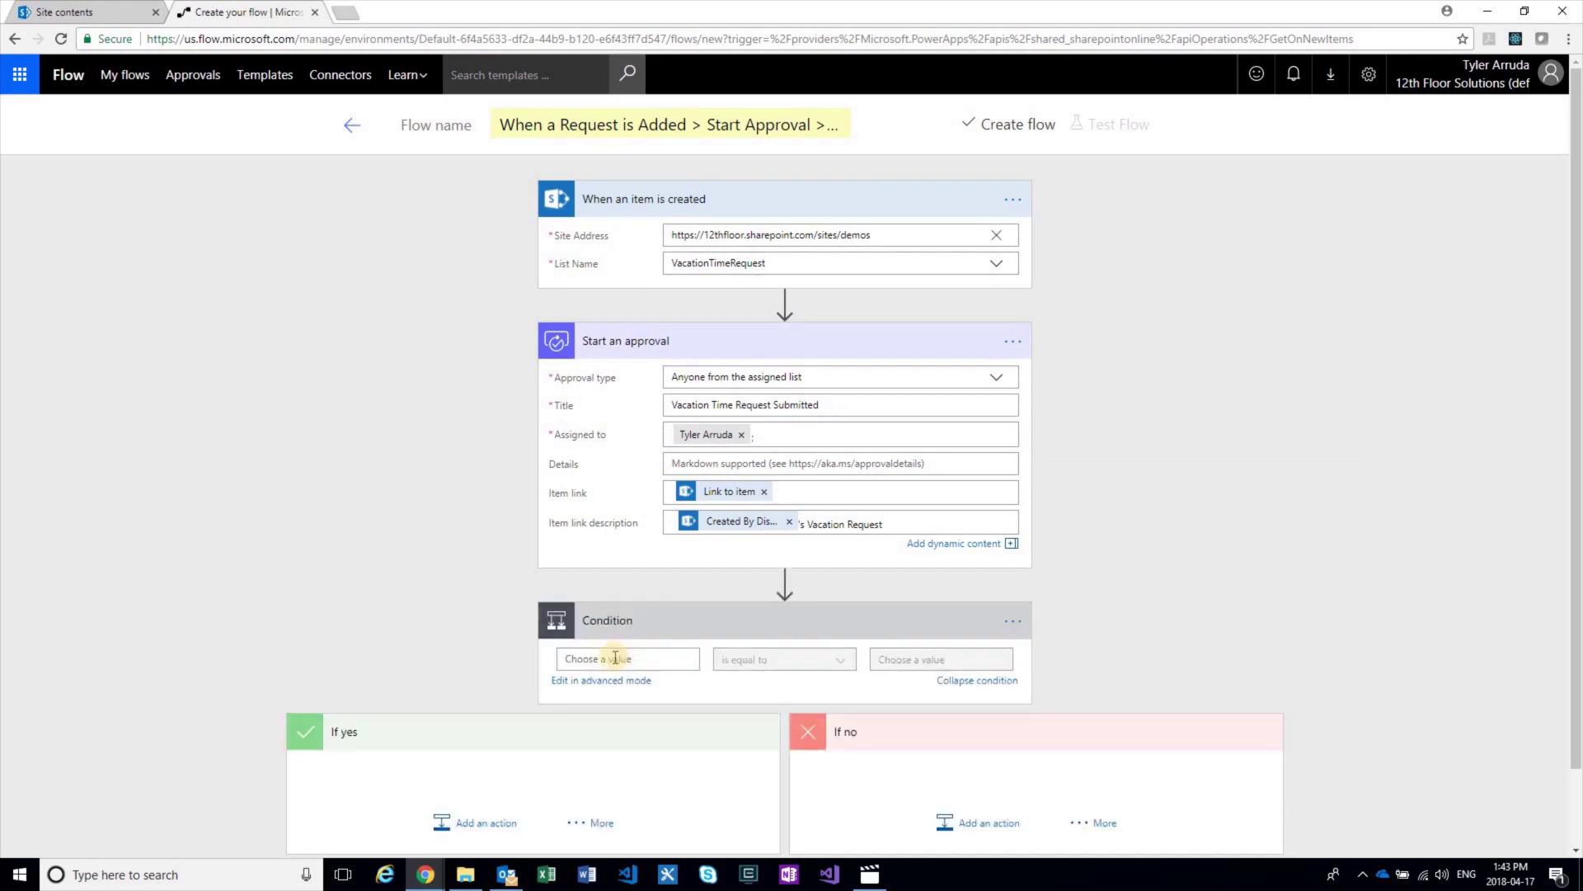
click(621, 646)
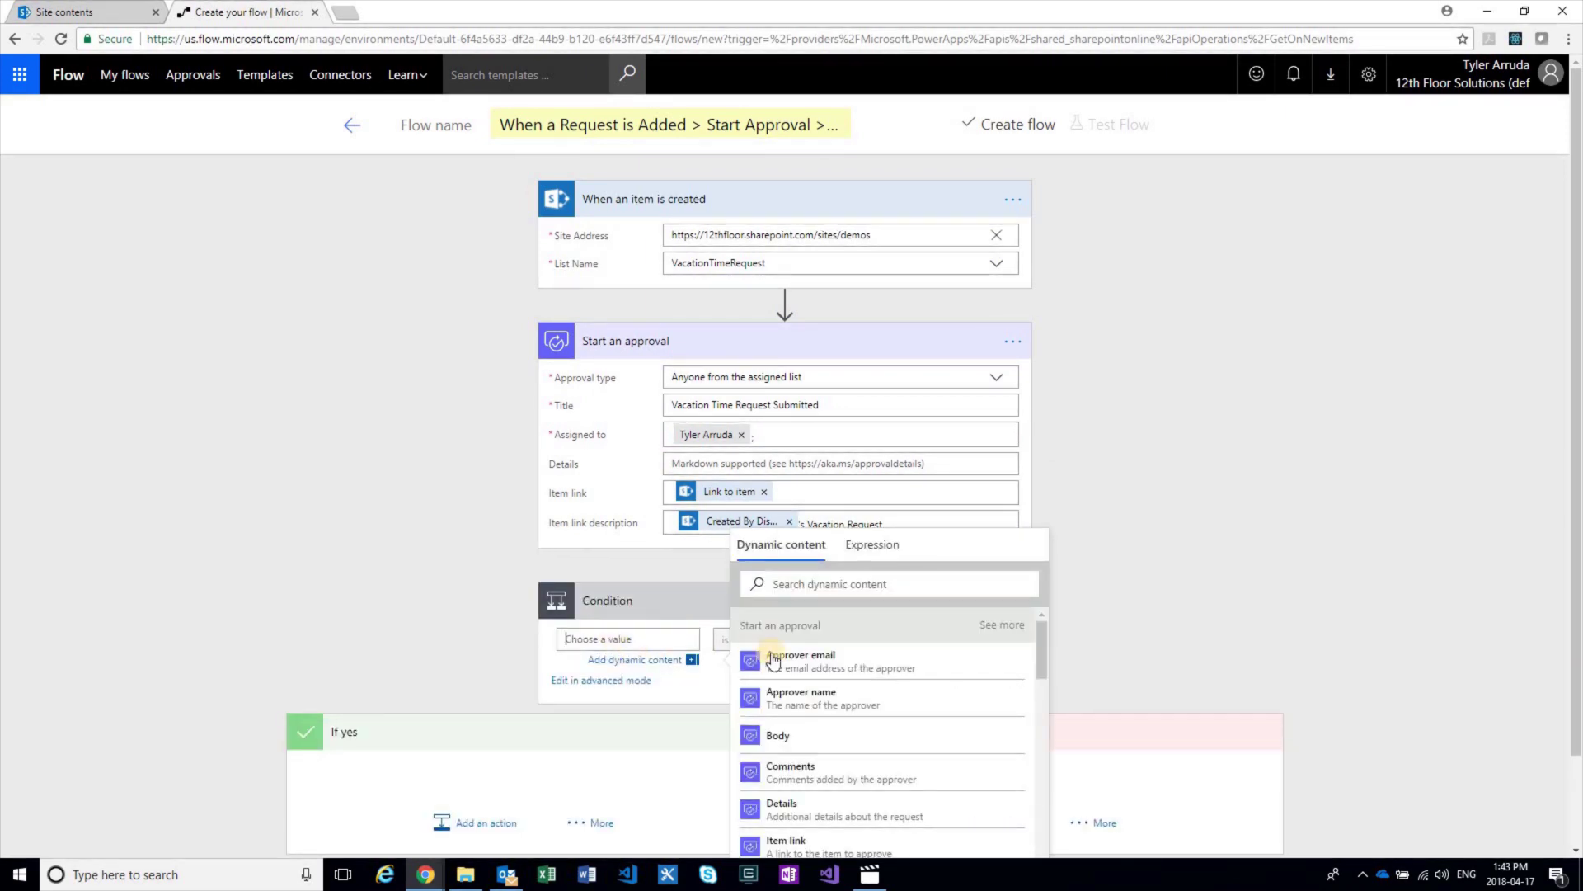
scroll(822, 734, down, 3)
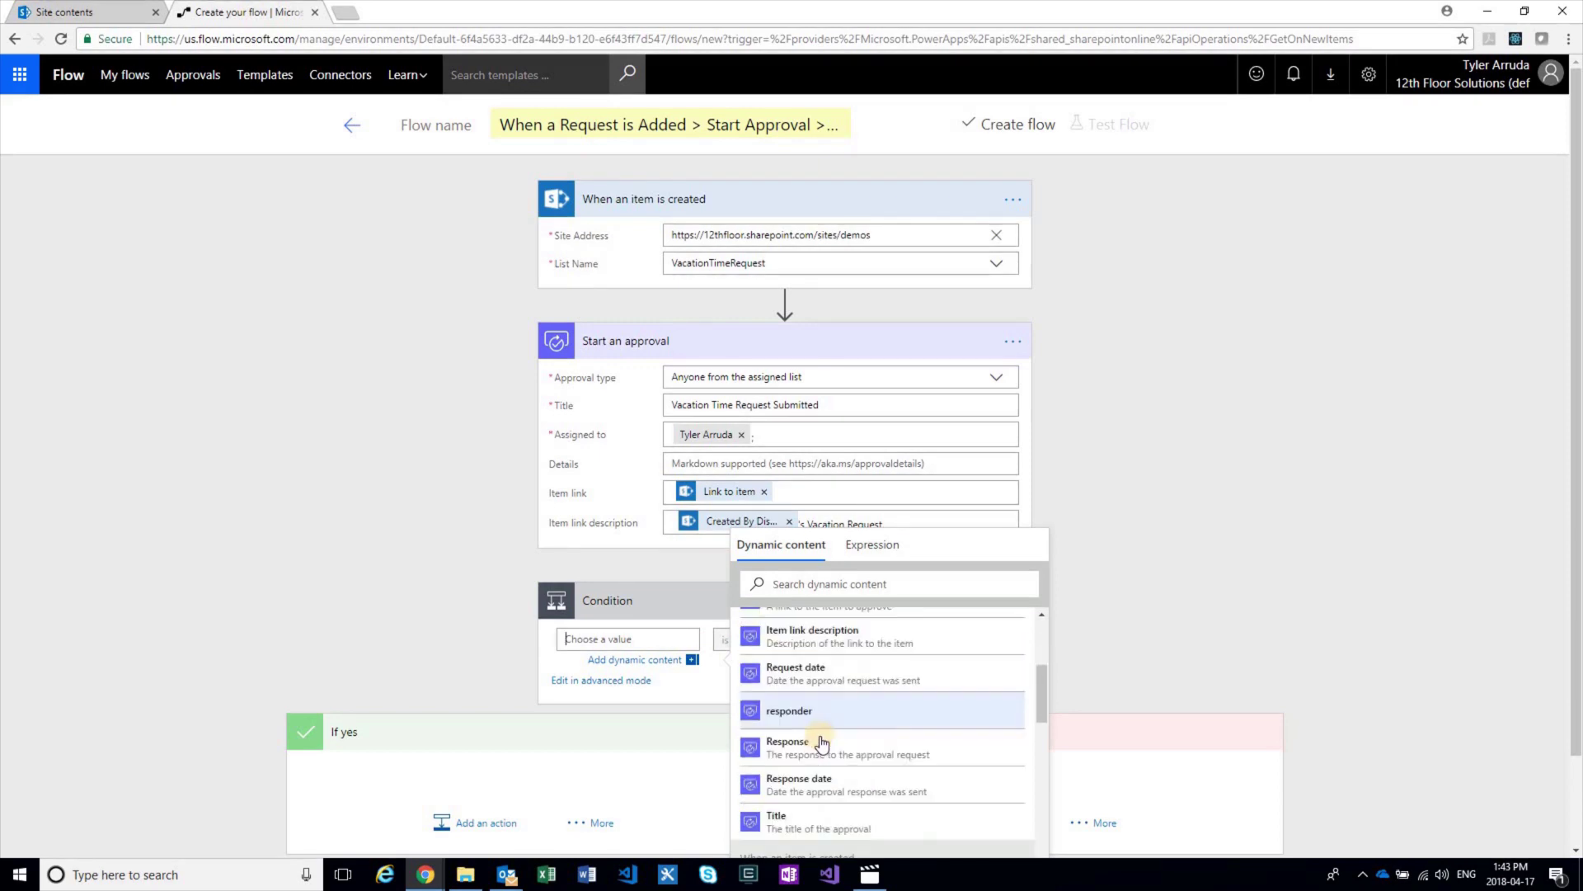
click(822, 745)
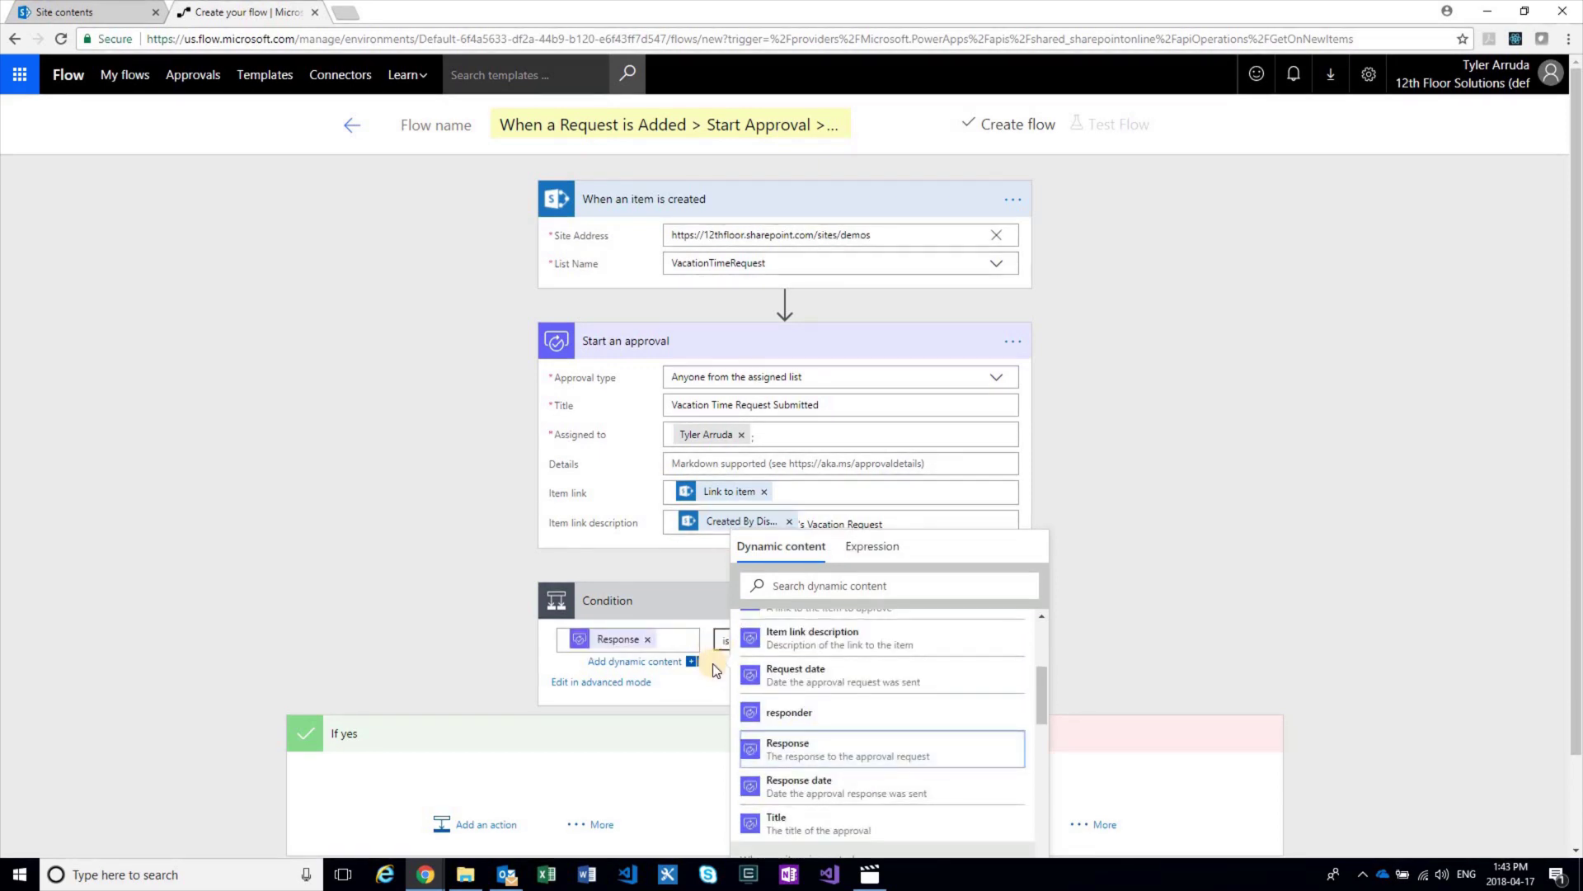
click(895, 638)
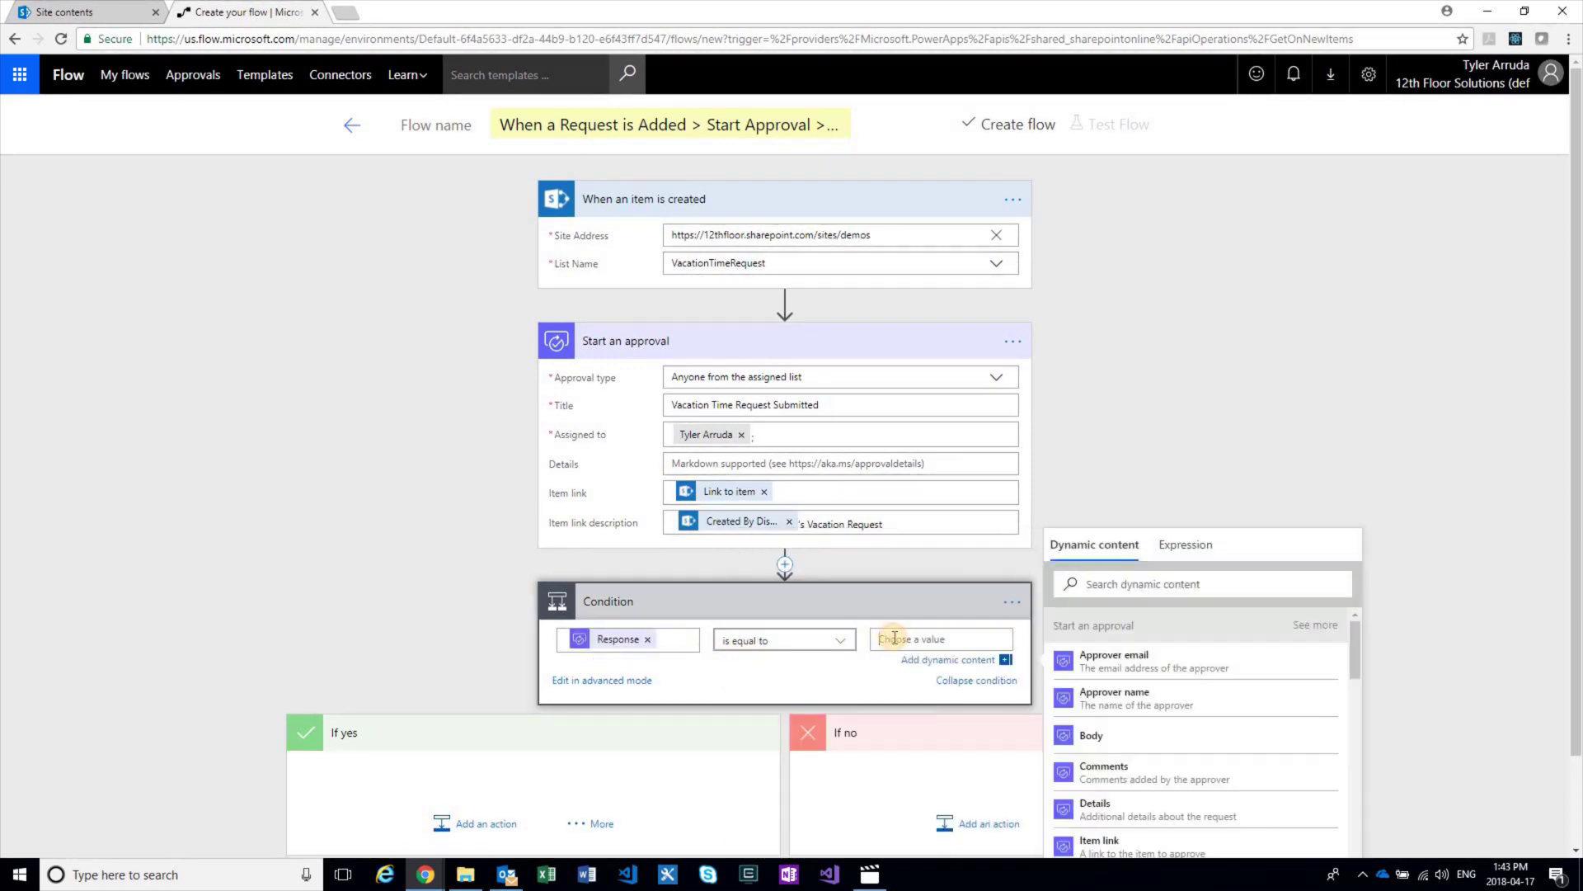
text(Approve)
scroll(791, 618, down, 1)
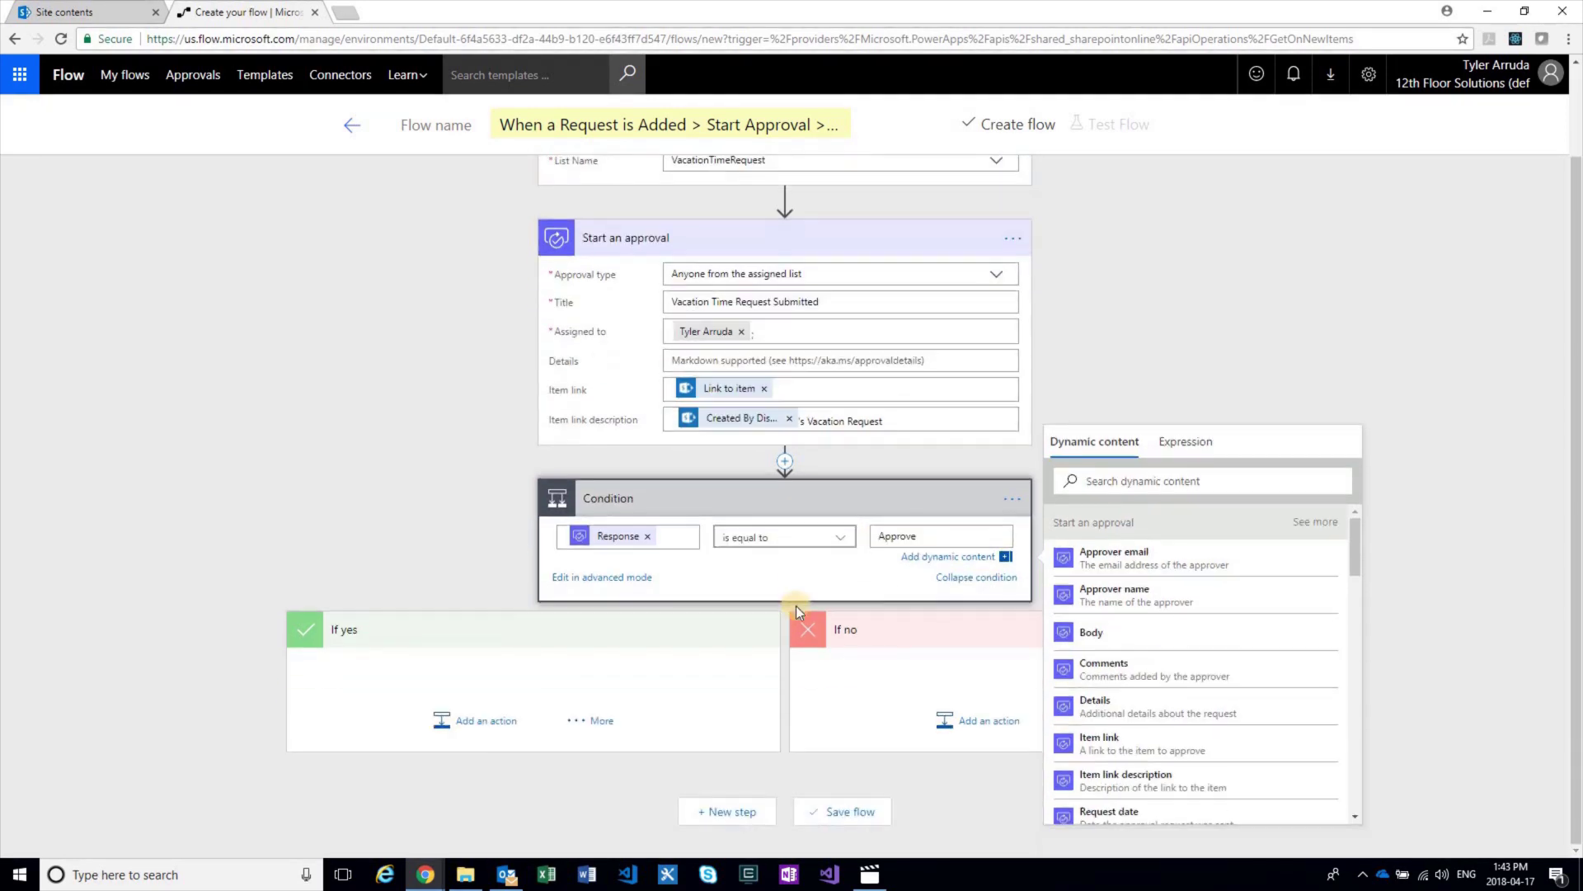
click(619, 670)
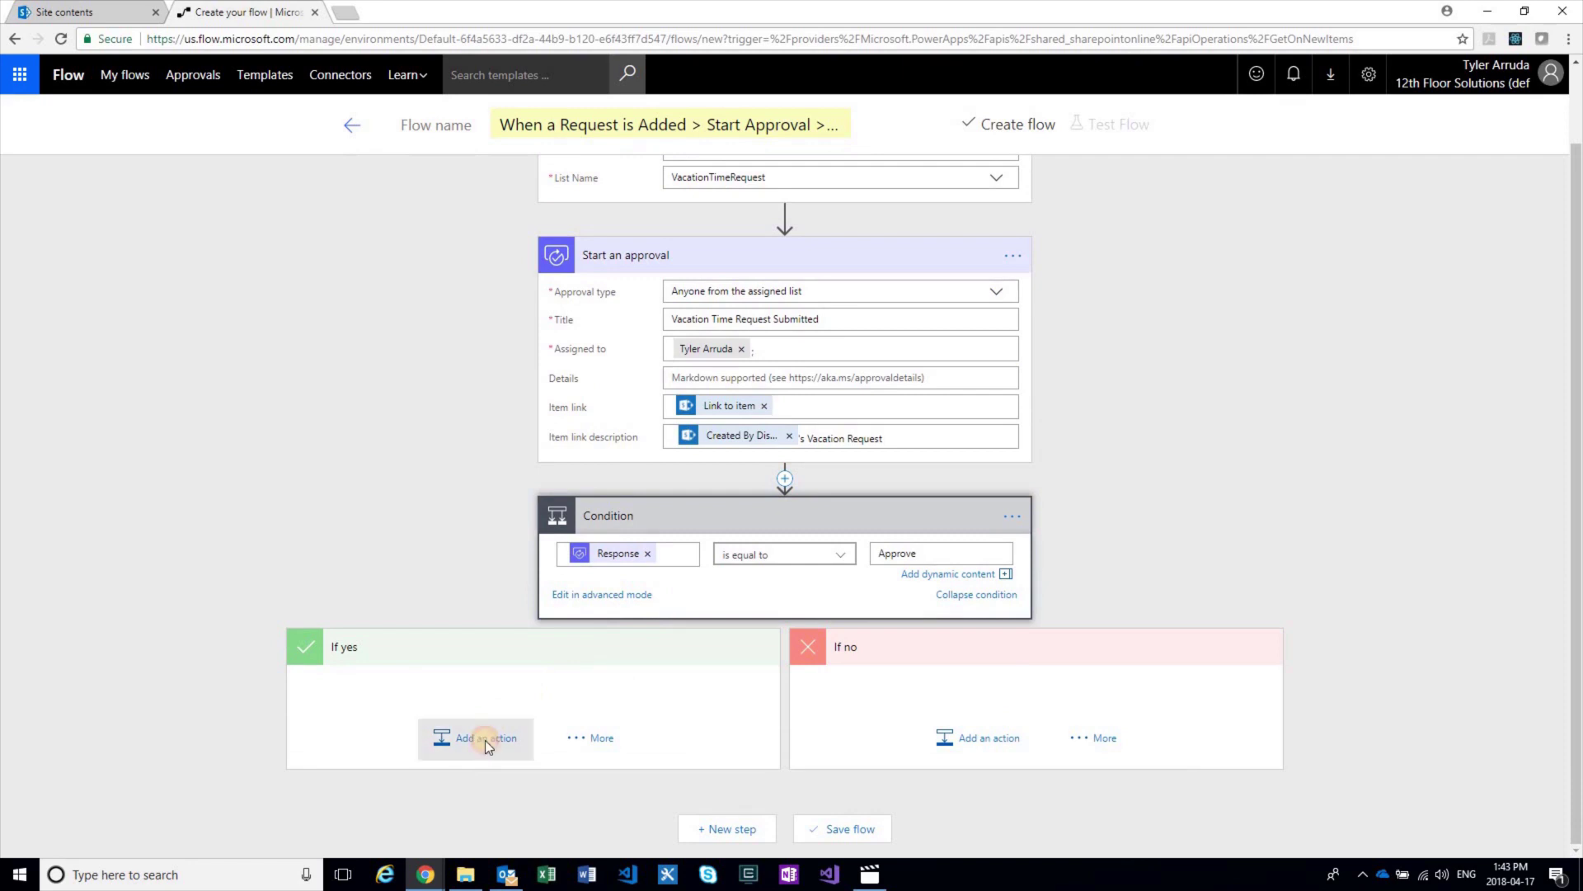
Step: Add a SharePoint "Set content approval status" action to the If yes branch and switch its Site Address to custom value entry
click(485, 738)
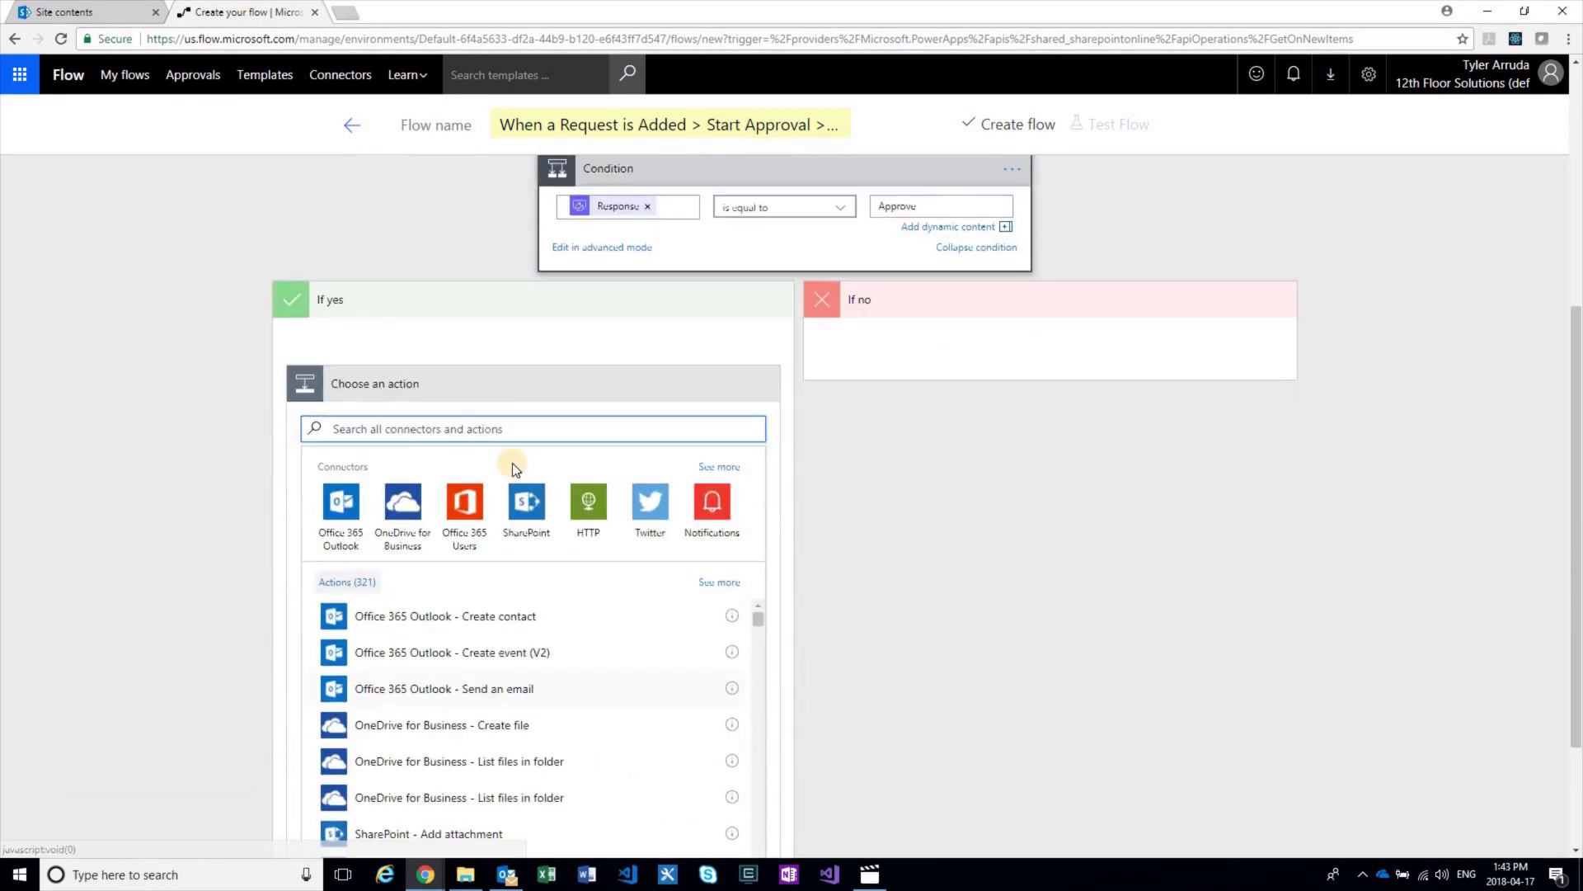
text(set)
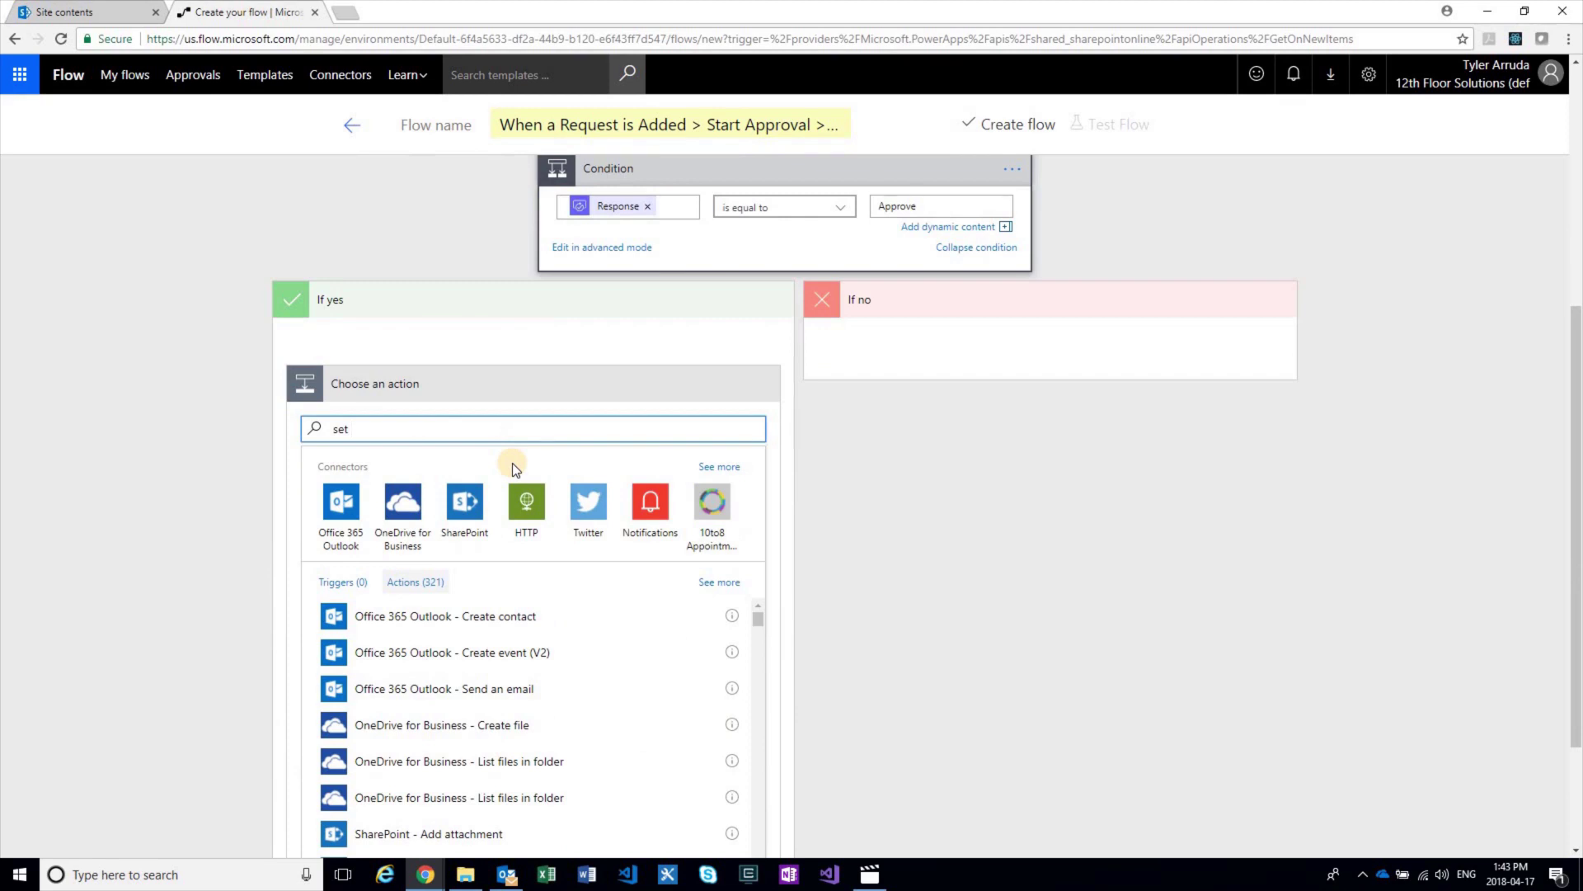
text( cont)
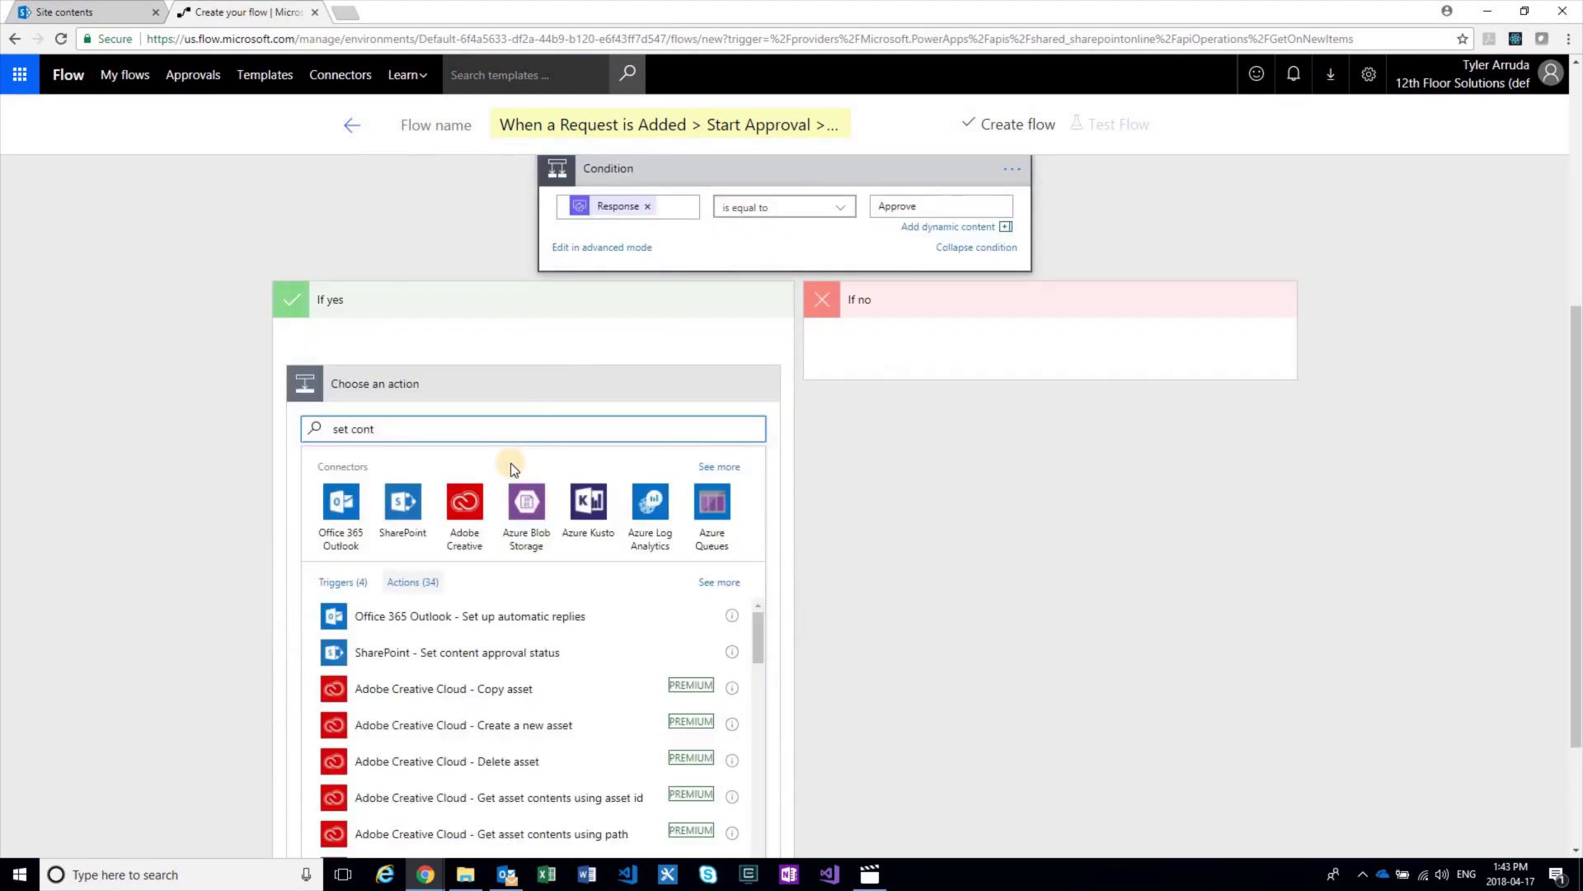
click(496, 535)
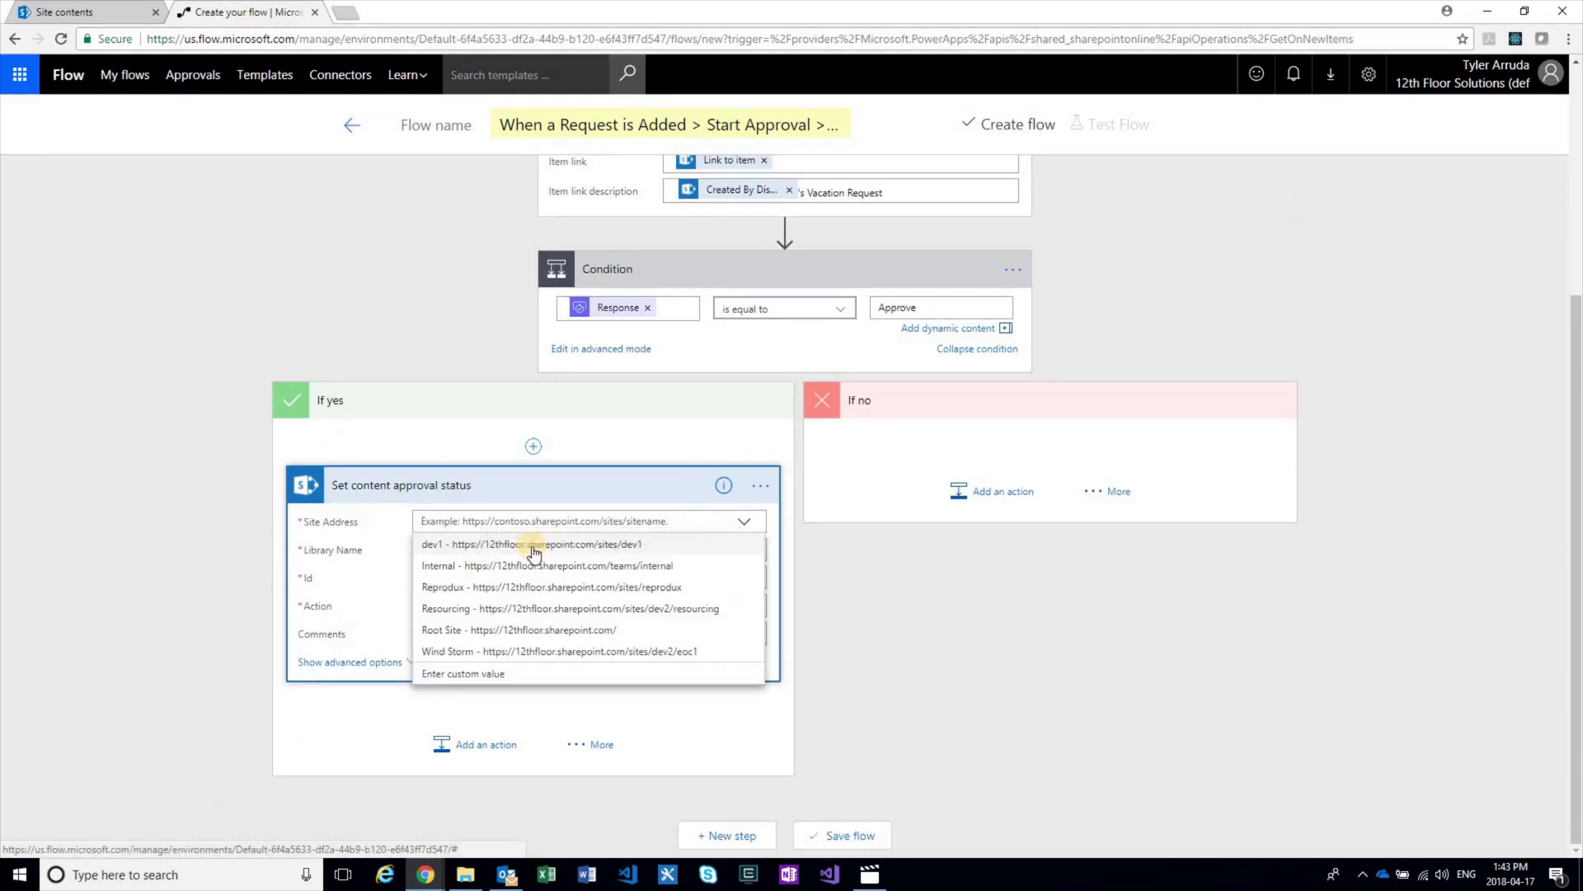
click(483, 669)
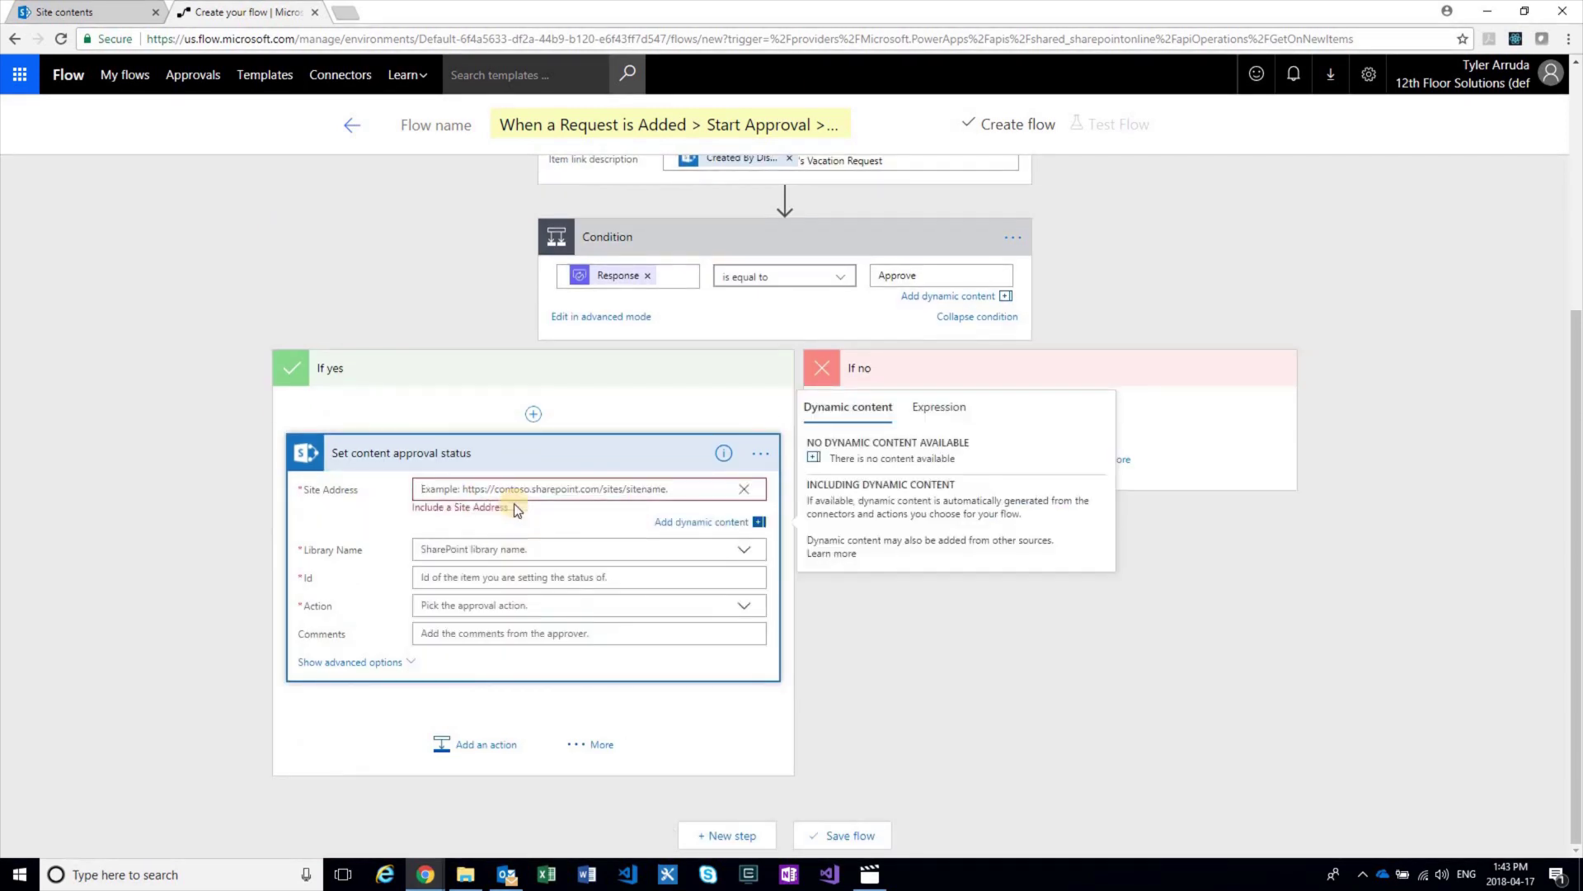
text(https://12thfloor.sharepoint.com/sites/demos)
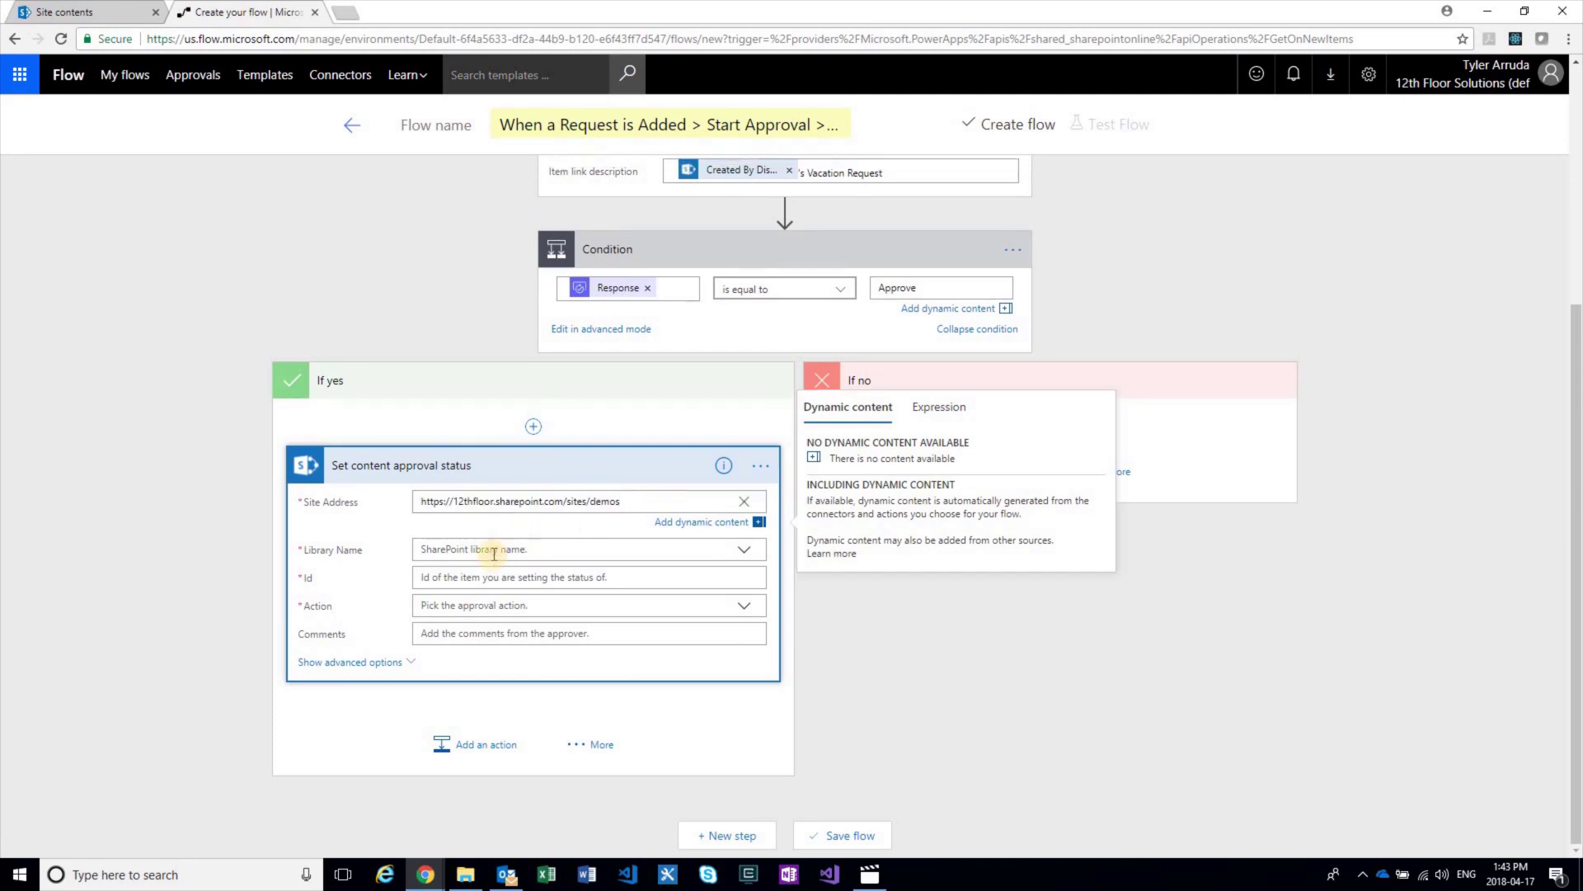
click(500, 551)
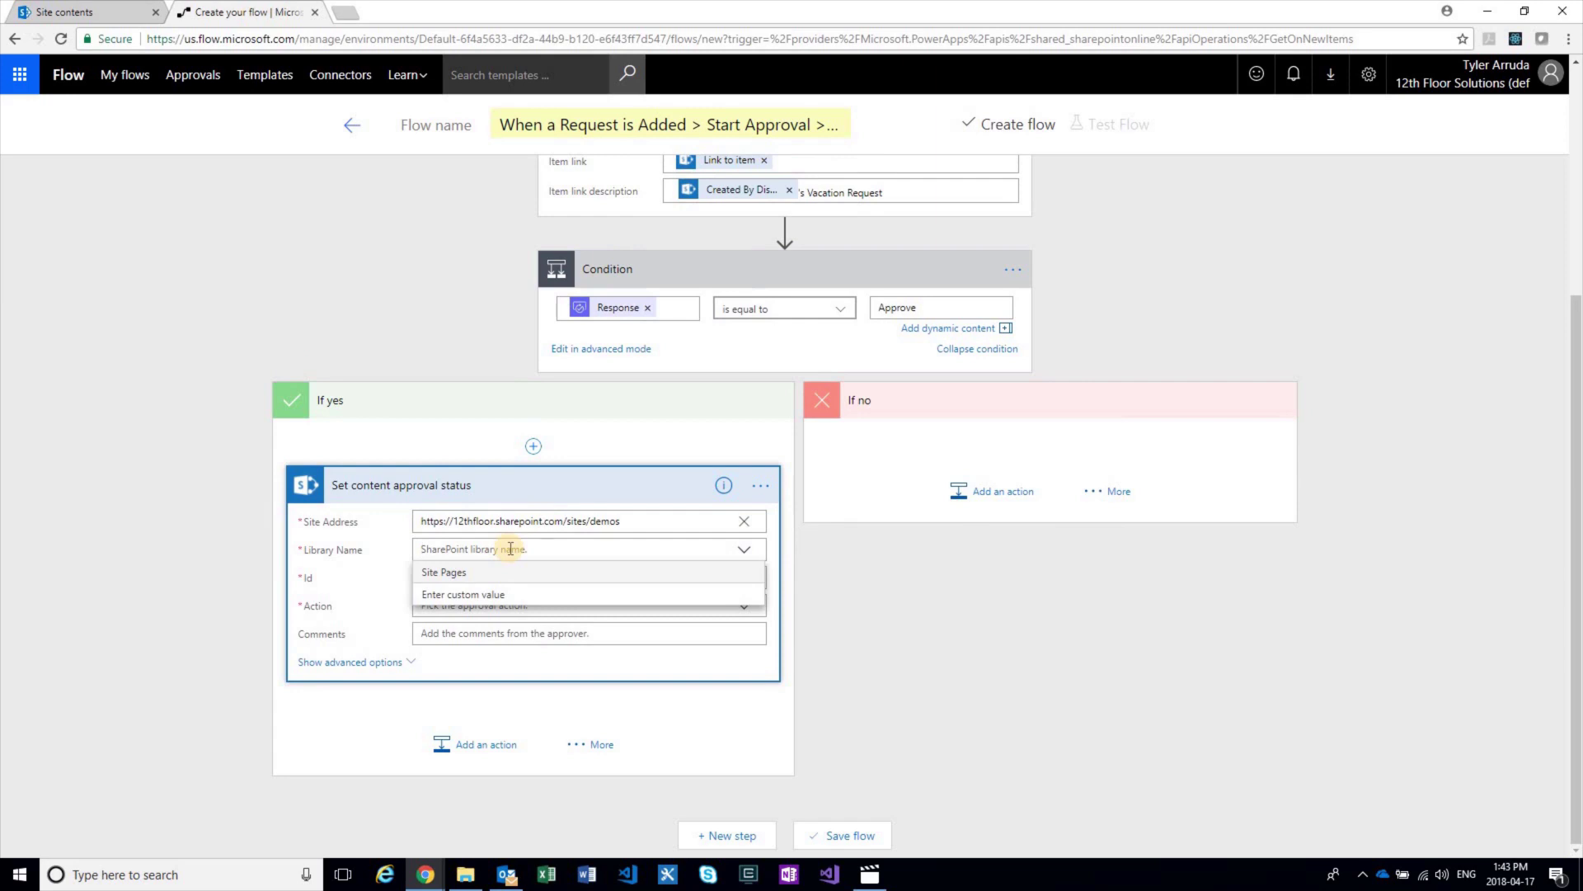
text(VacationTimre)
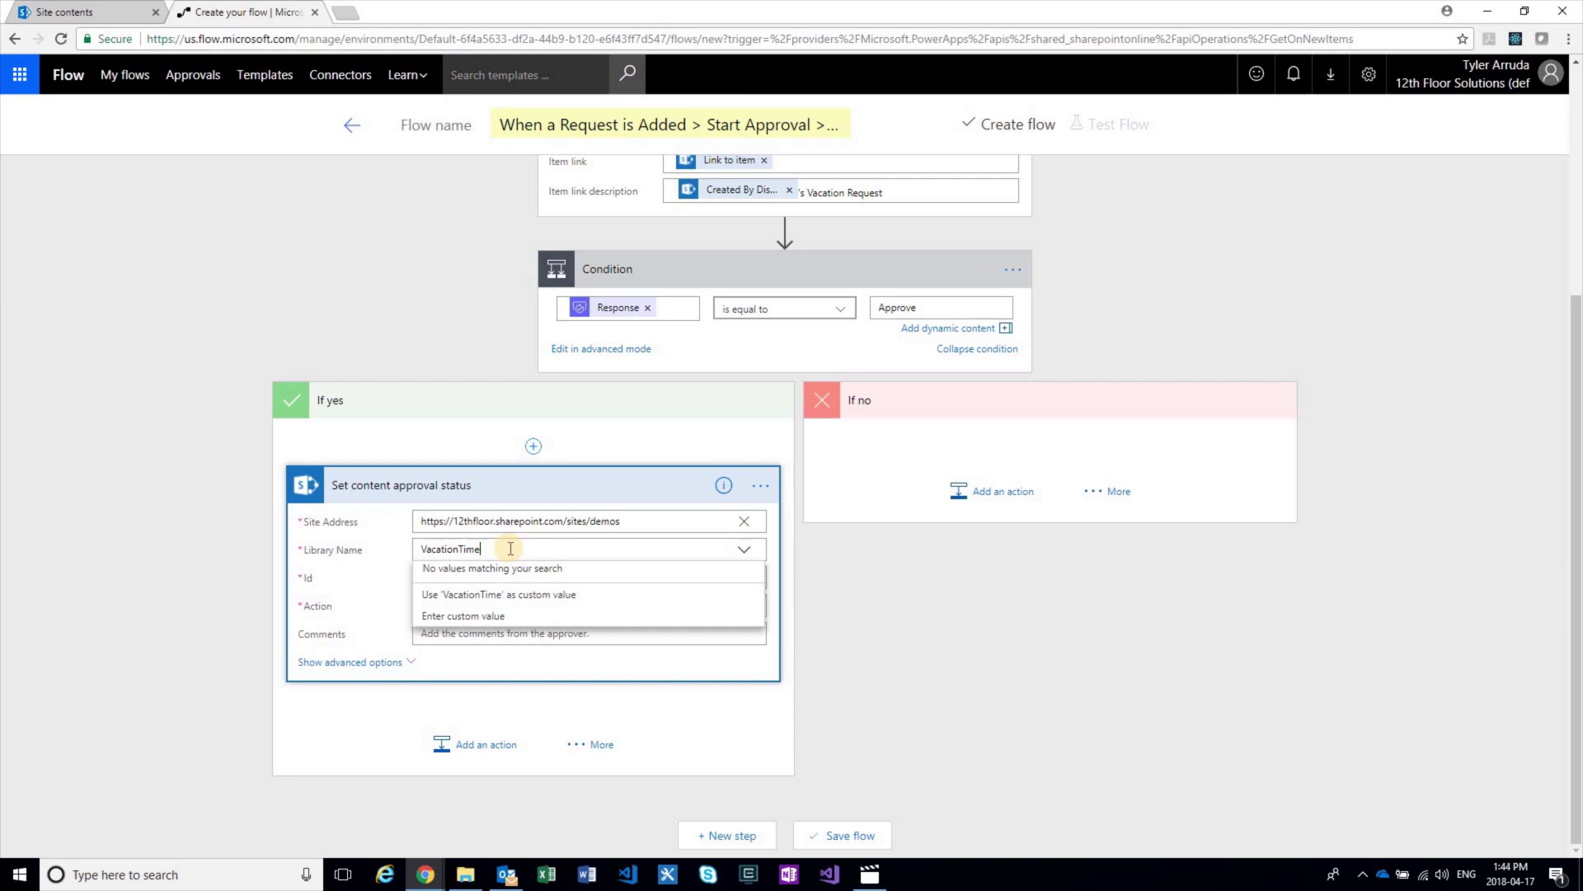
text(quest)
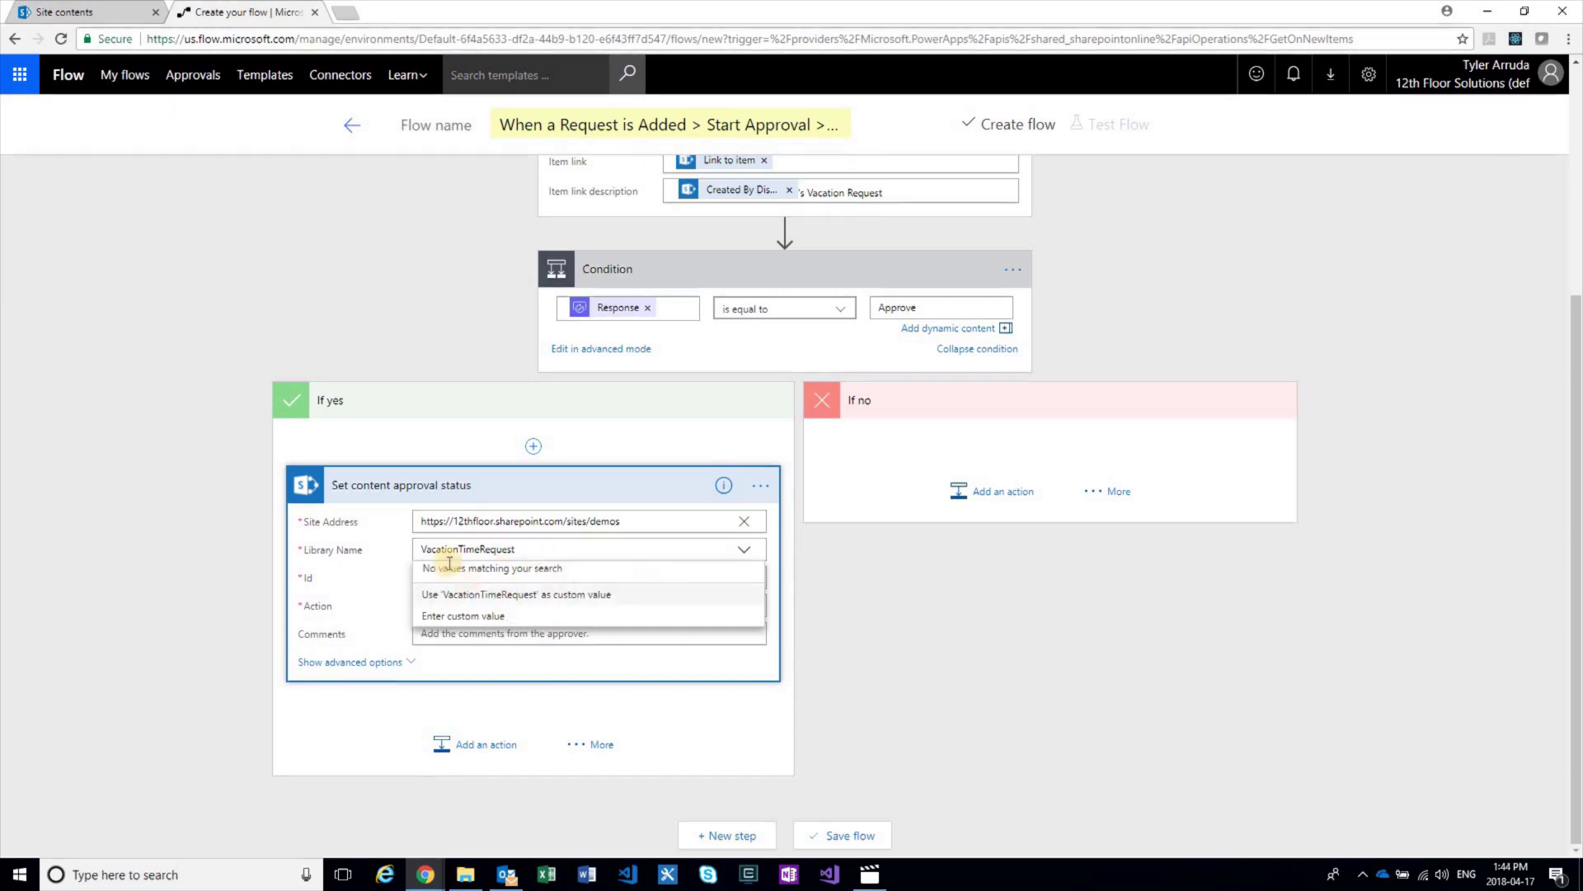
click(479, 594)
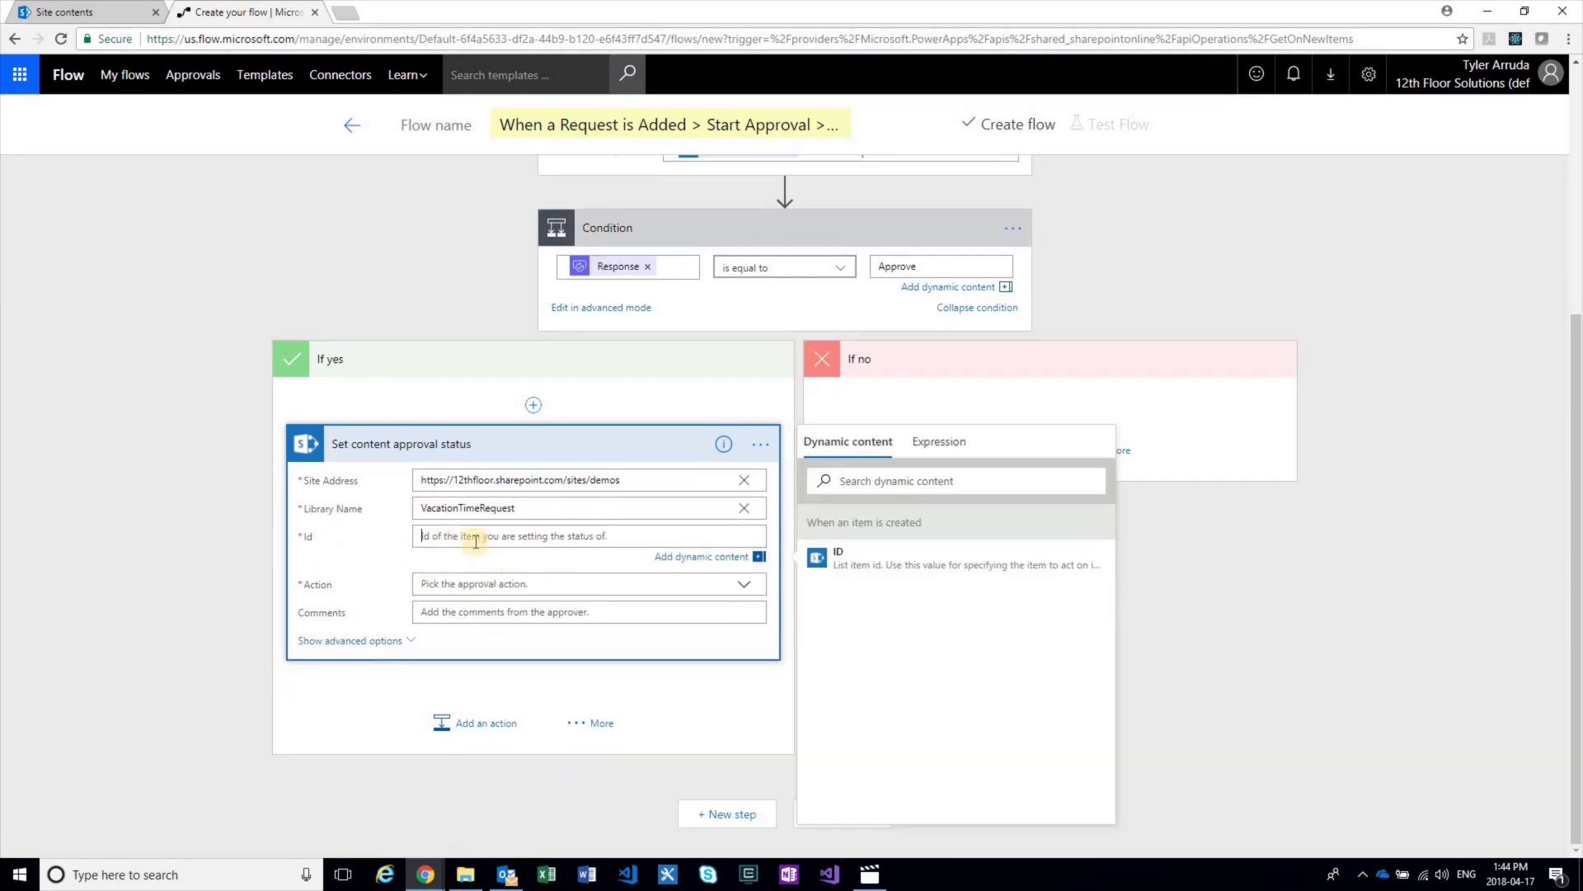
Step: Set the If yes approval action's Id to the created item's dynamic ID and its Action to Approve
click(957, 563)
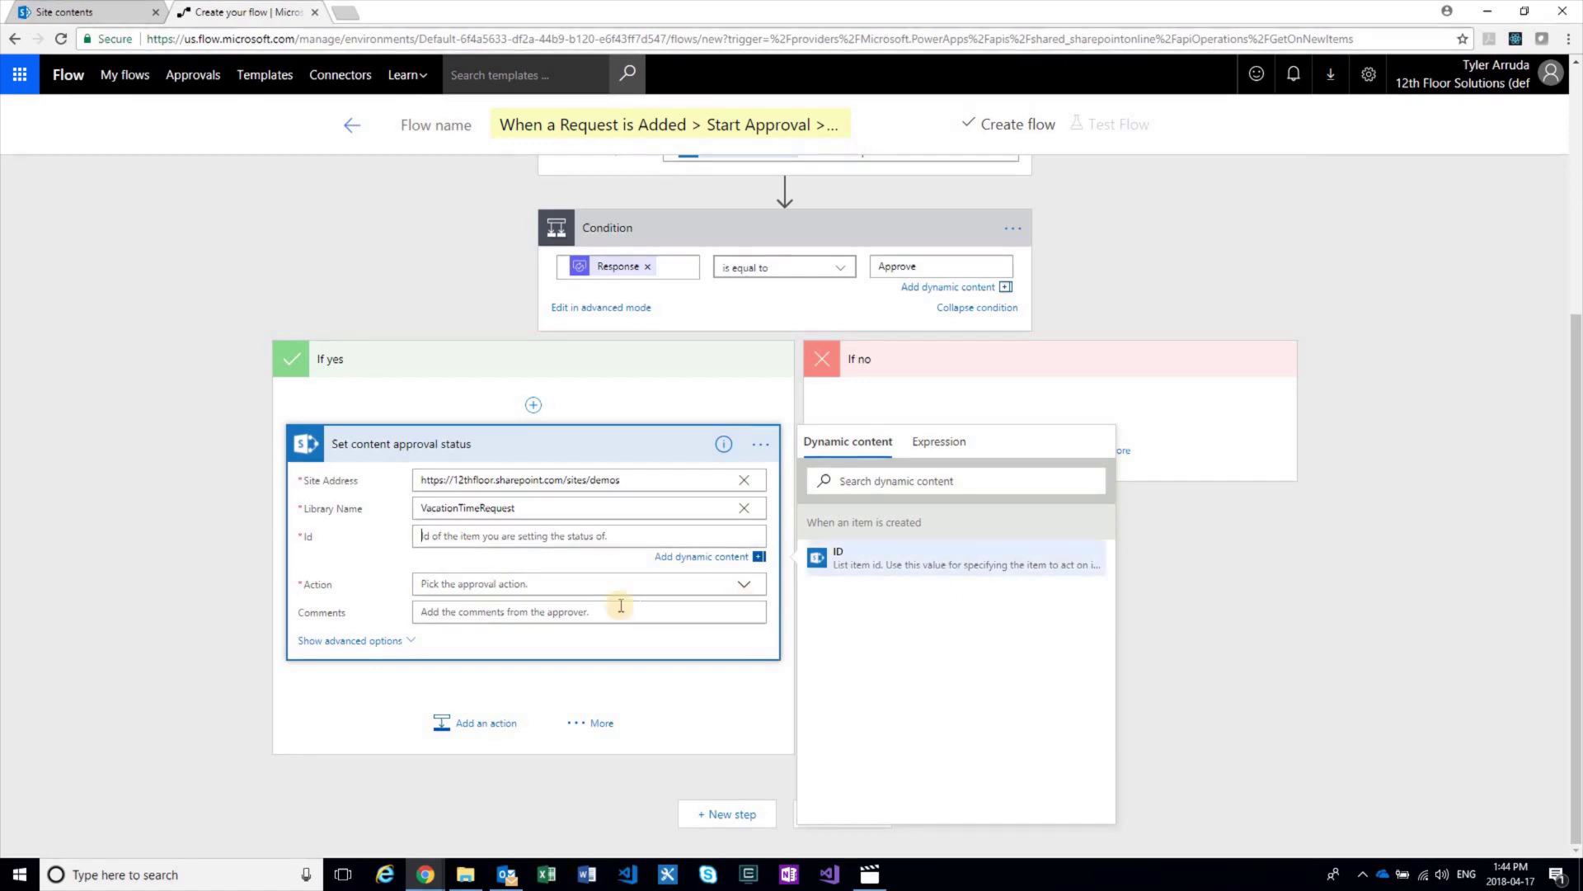
click(538, 594)
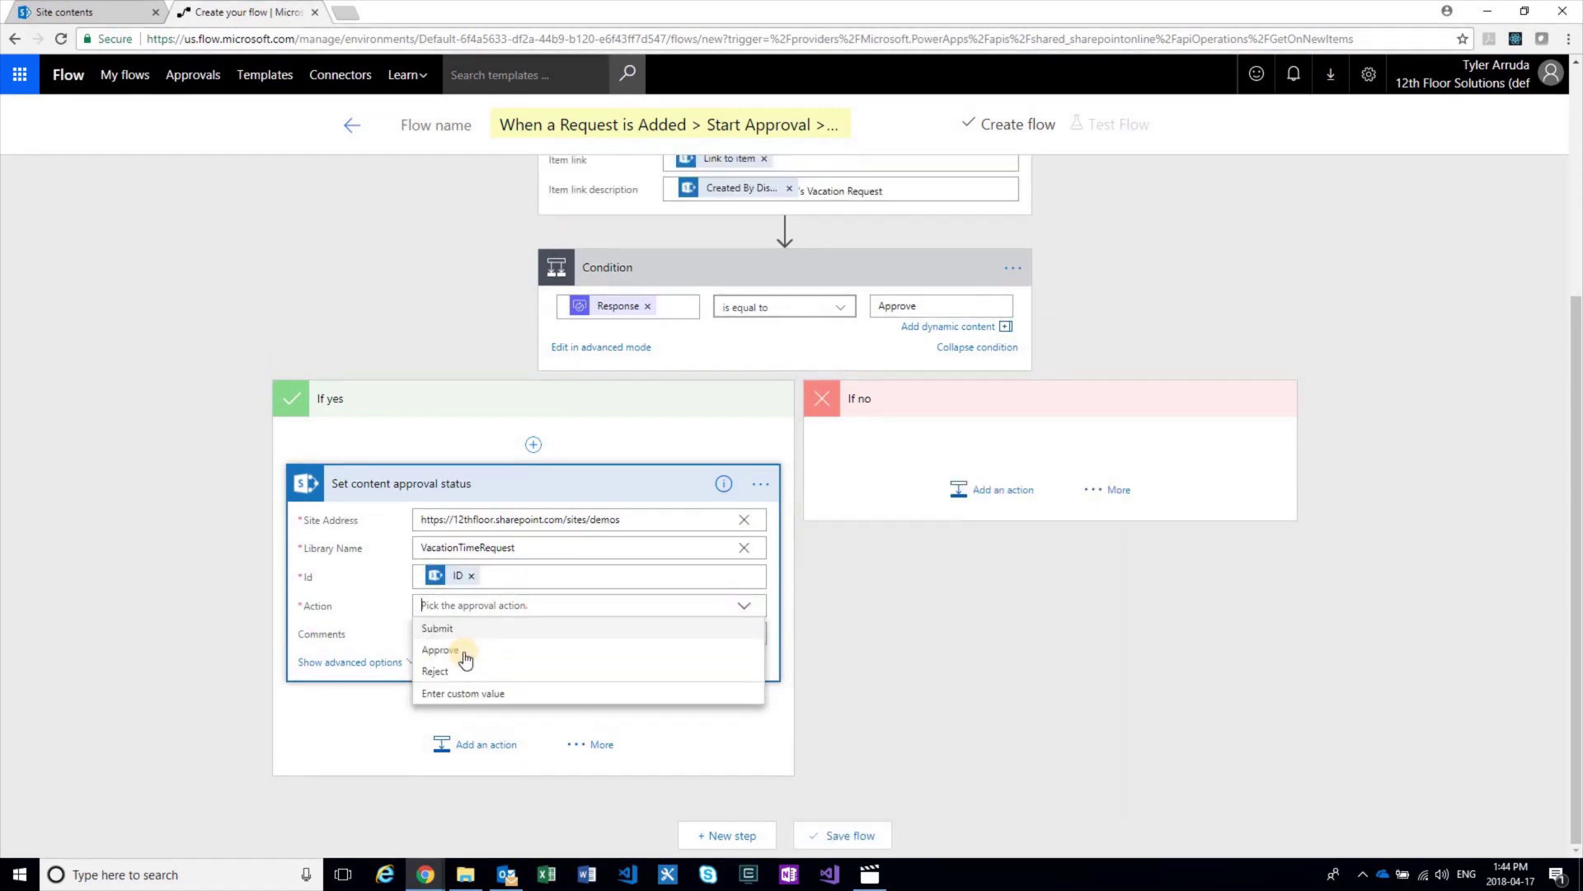
click(620, 625)
Step: Set the If yes approval action's Comments to "Approved By:" followed by the dynamic Approver name
click(518, 635)
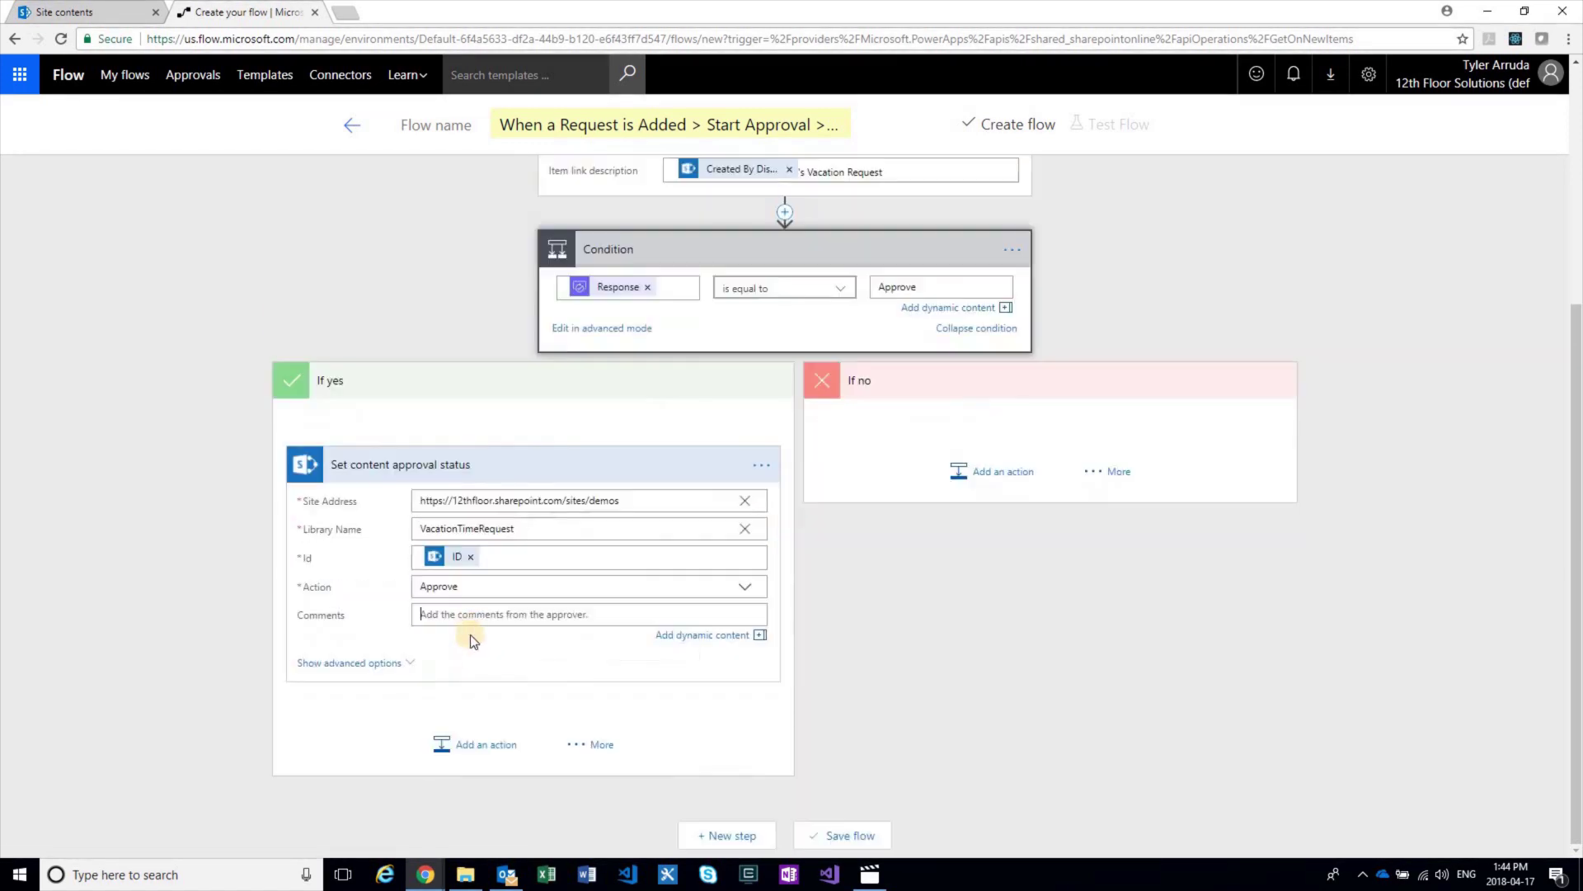
text(Approved By:)
click(676, 635)
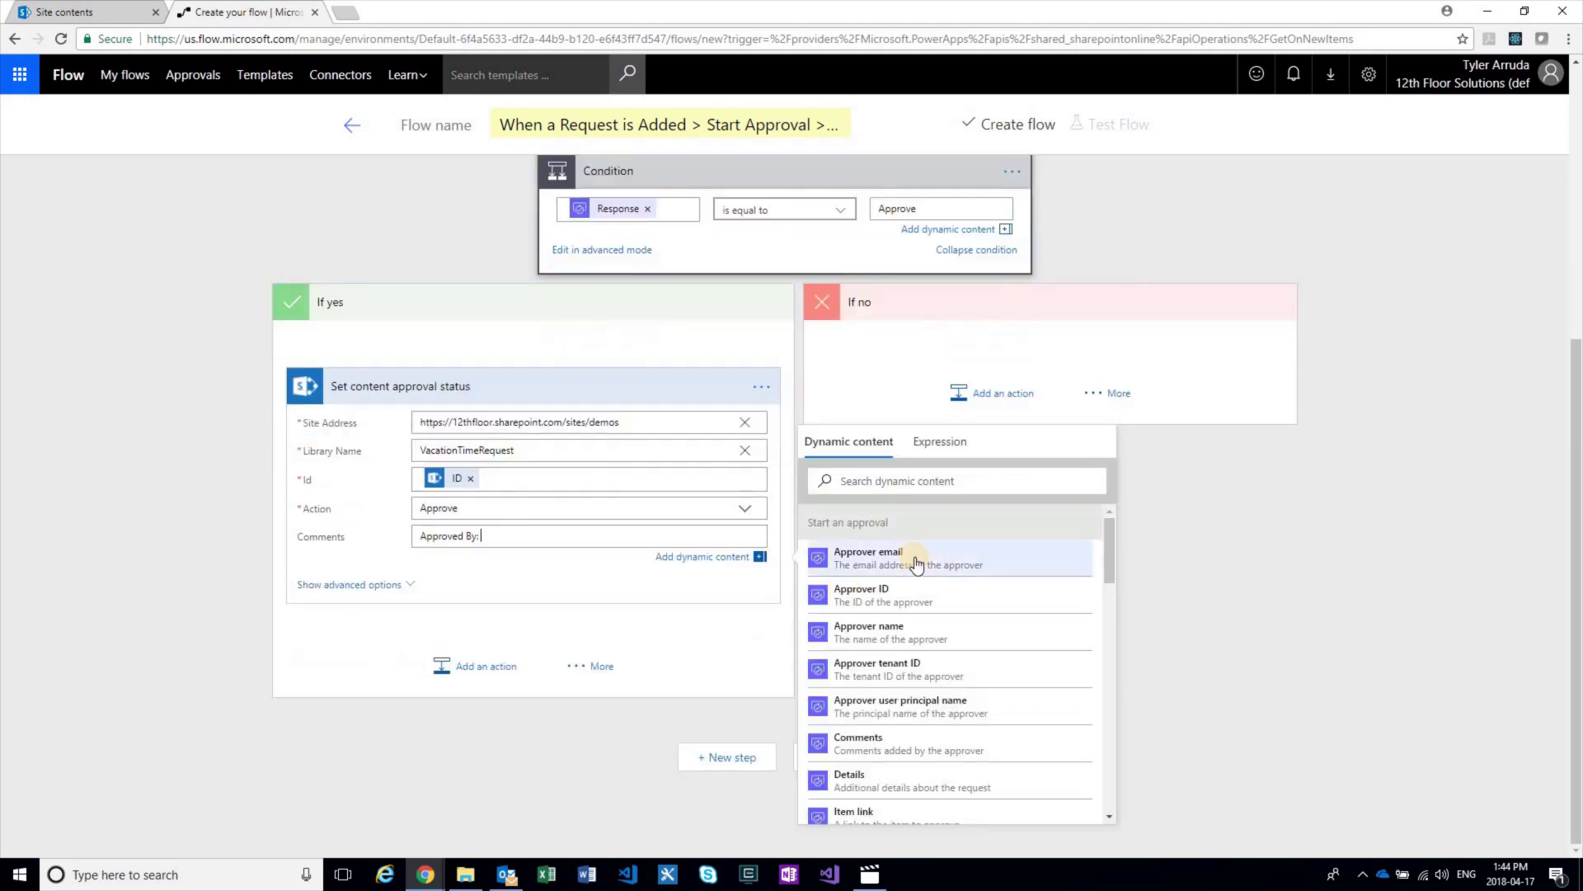
click(912, 629)
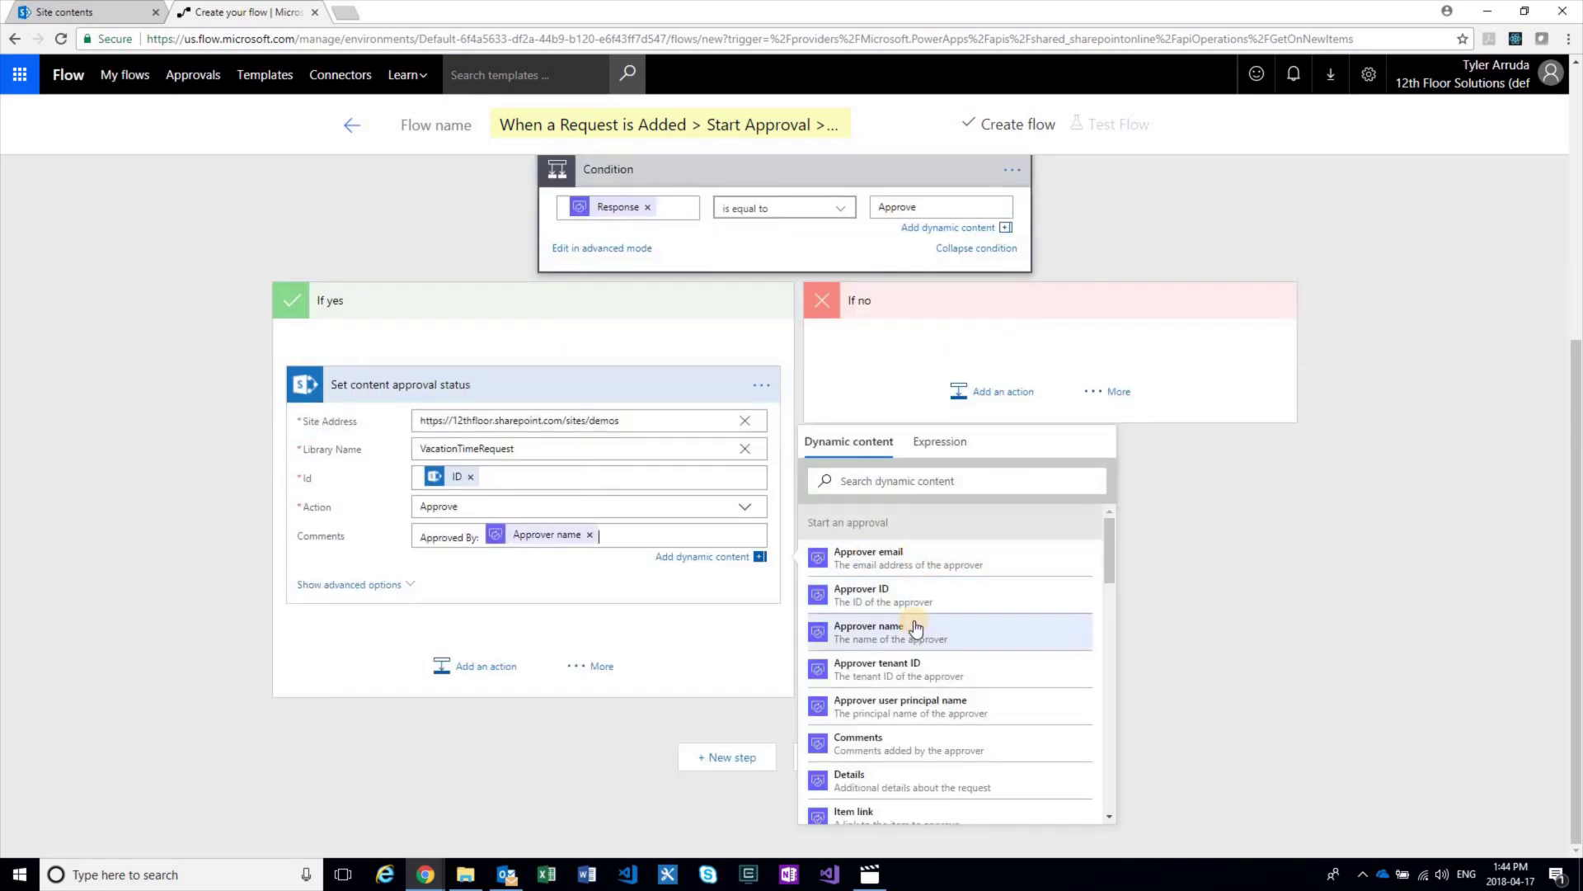
click(1015, 357)
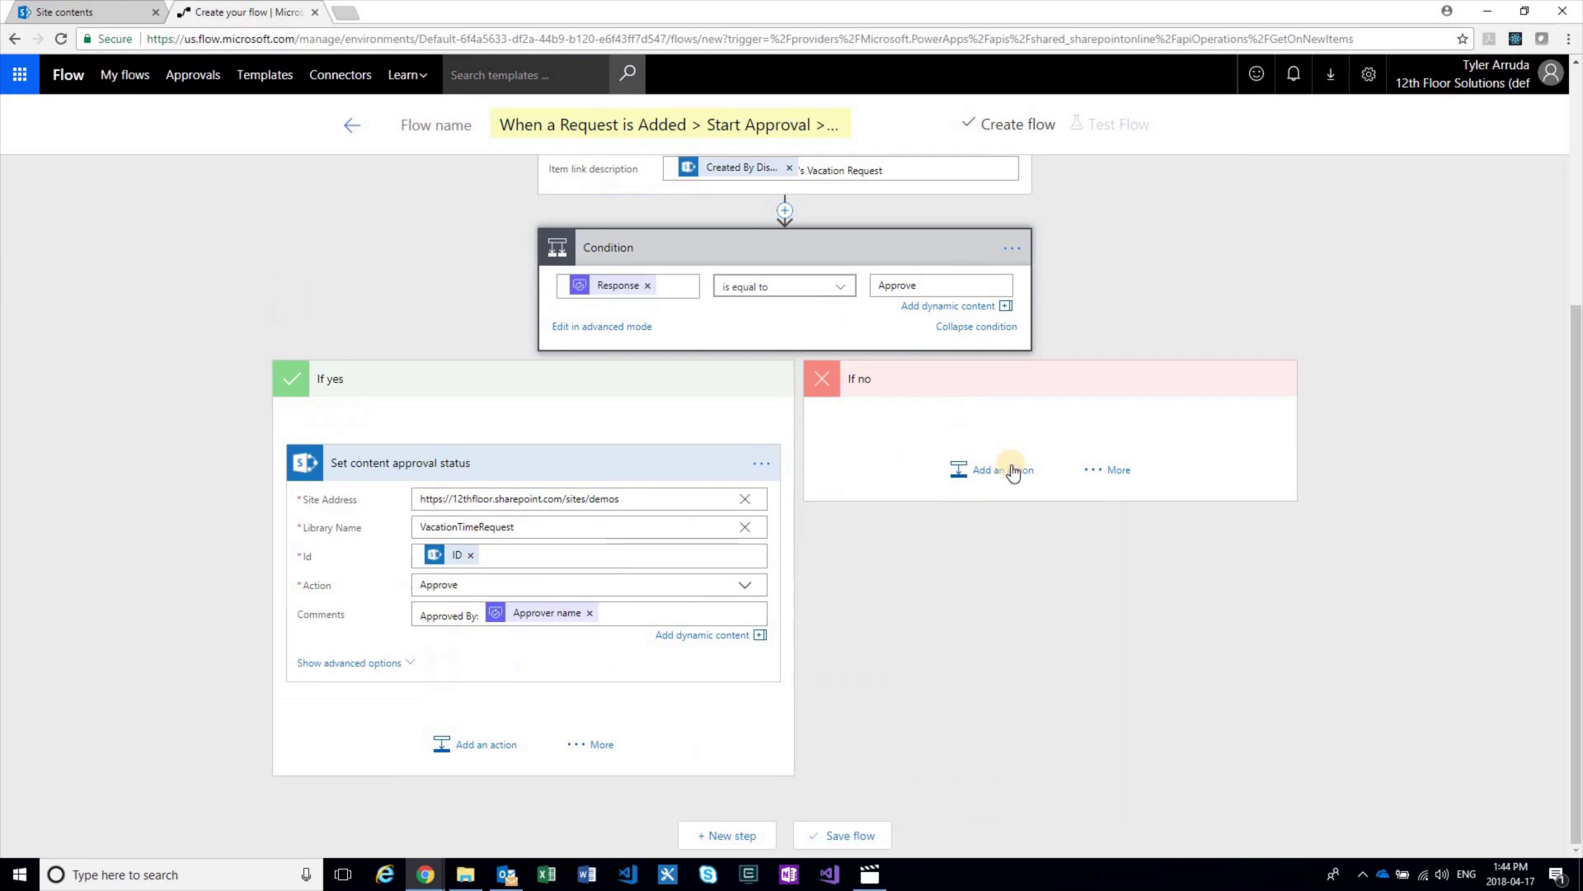
Step: Add a SharePoint "Set content approval status" action to the If no branch
click(1037, 469)
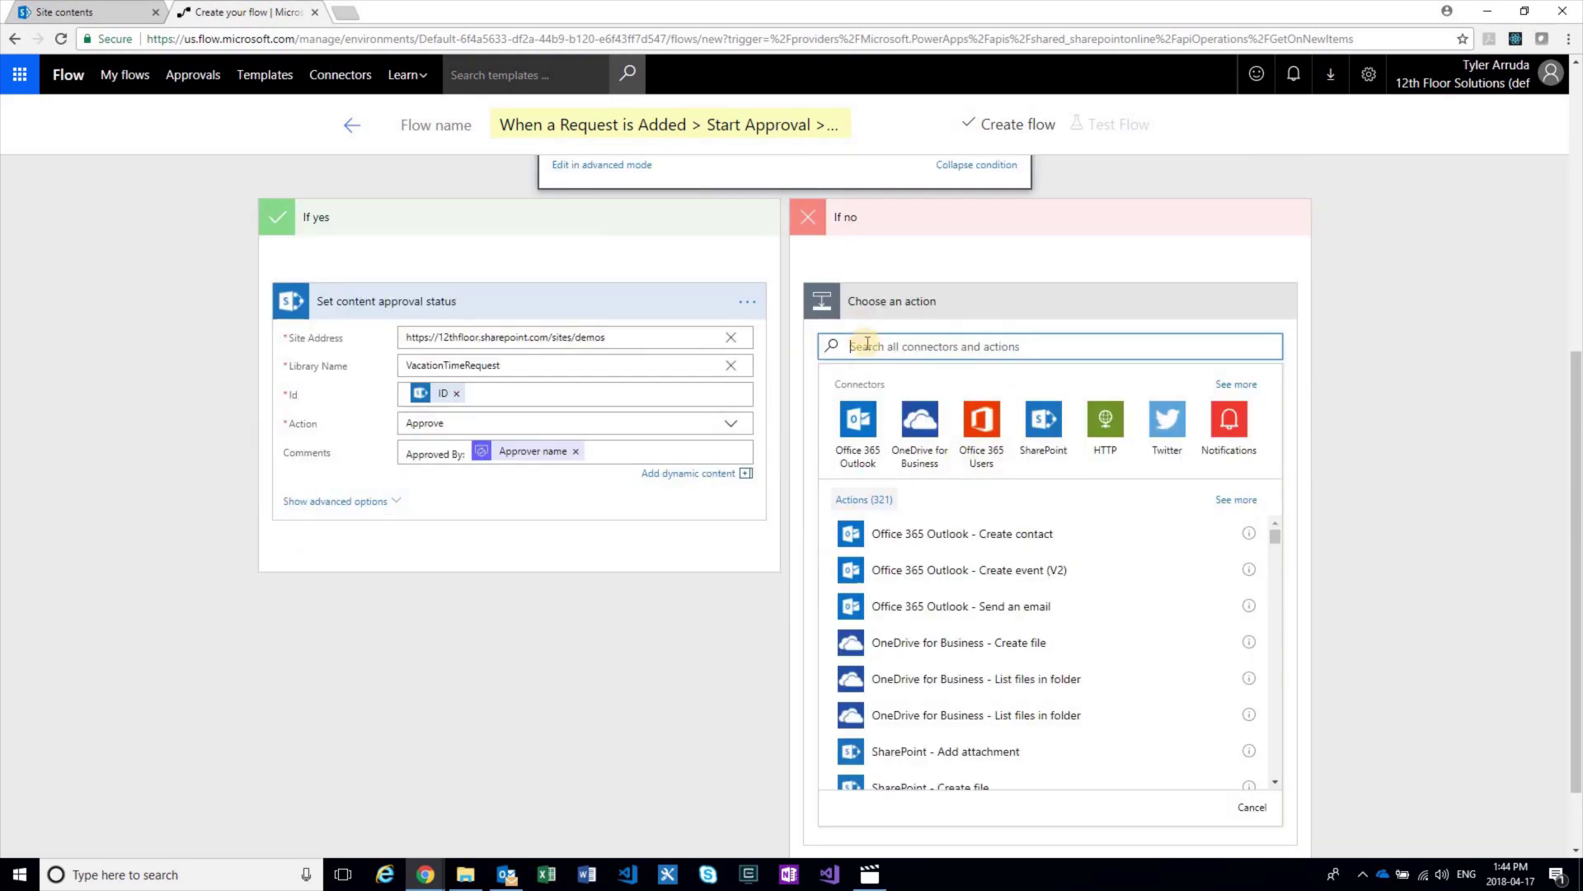
text(se)
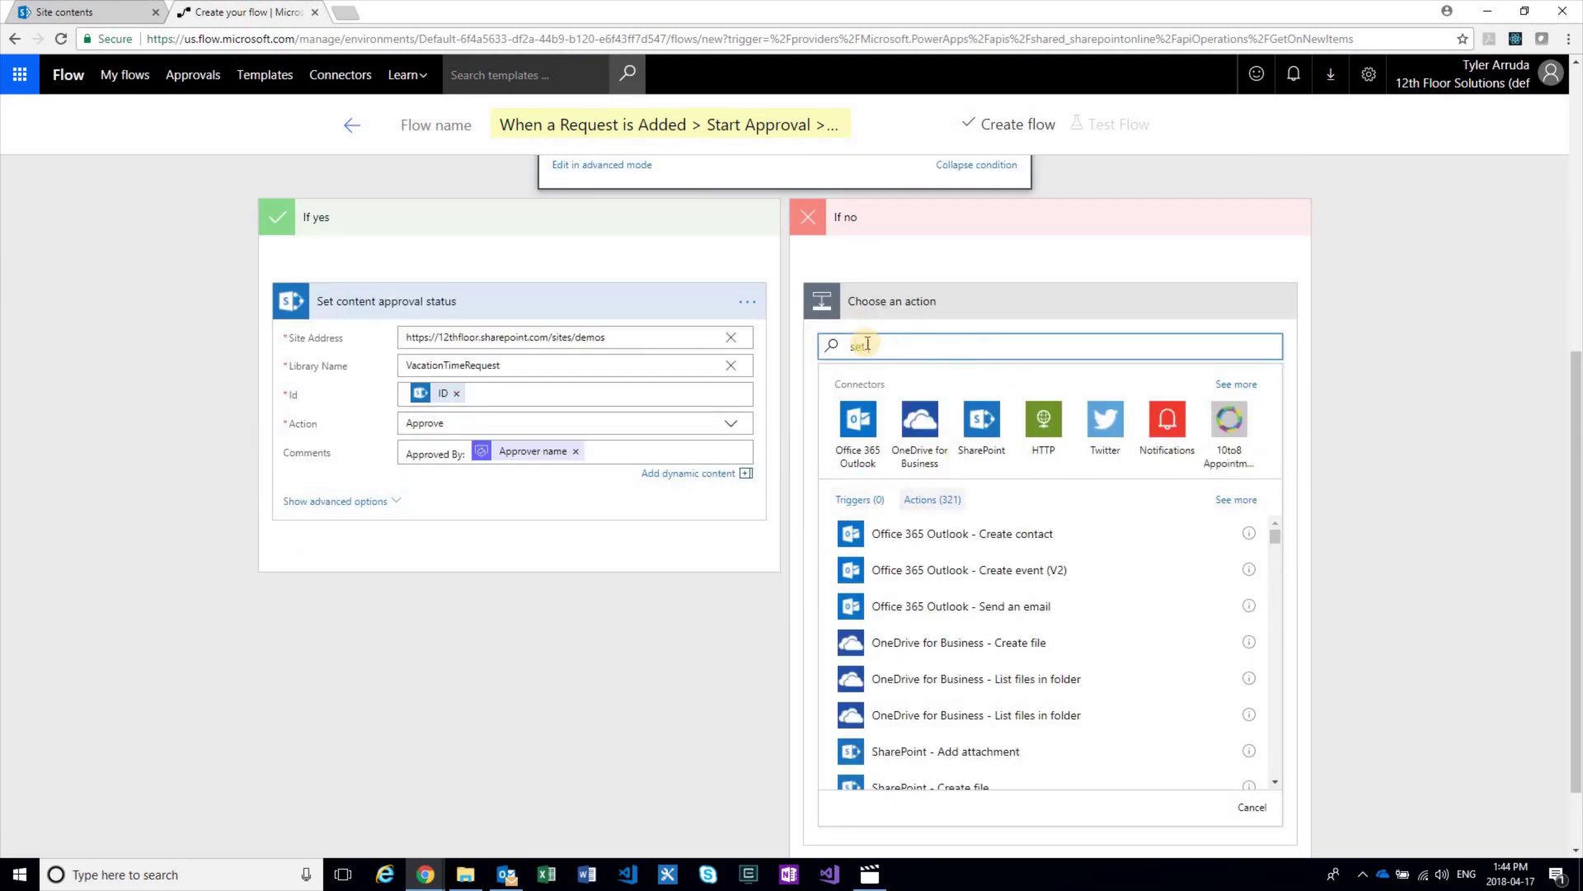
text(t content)
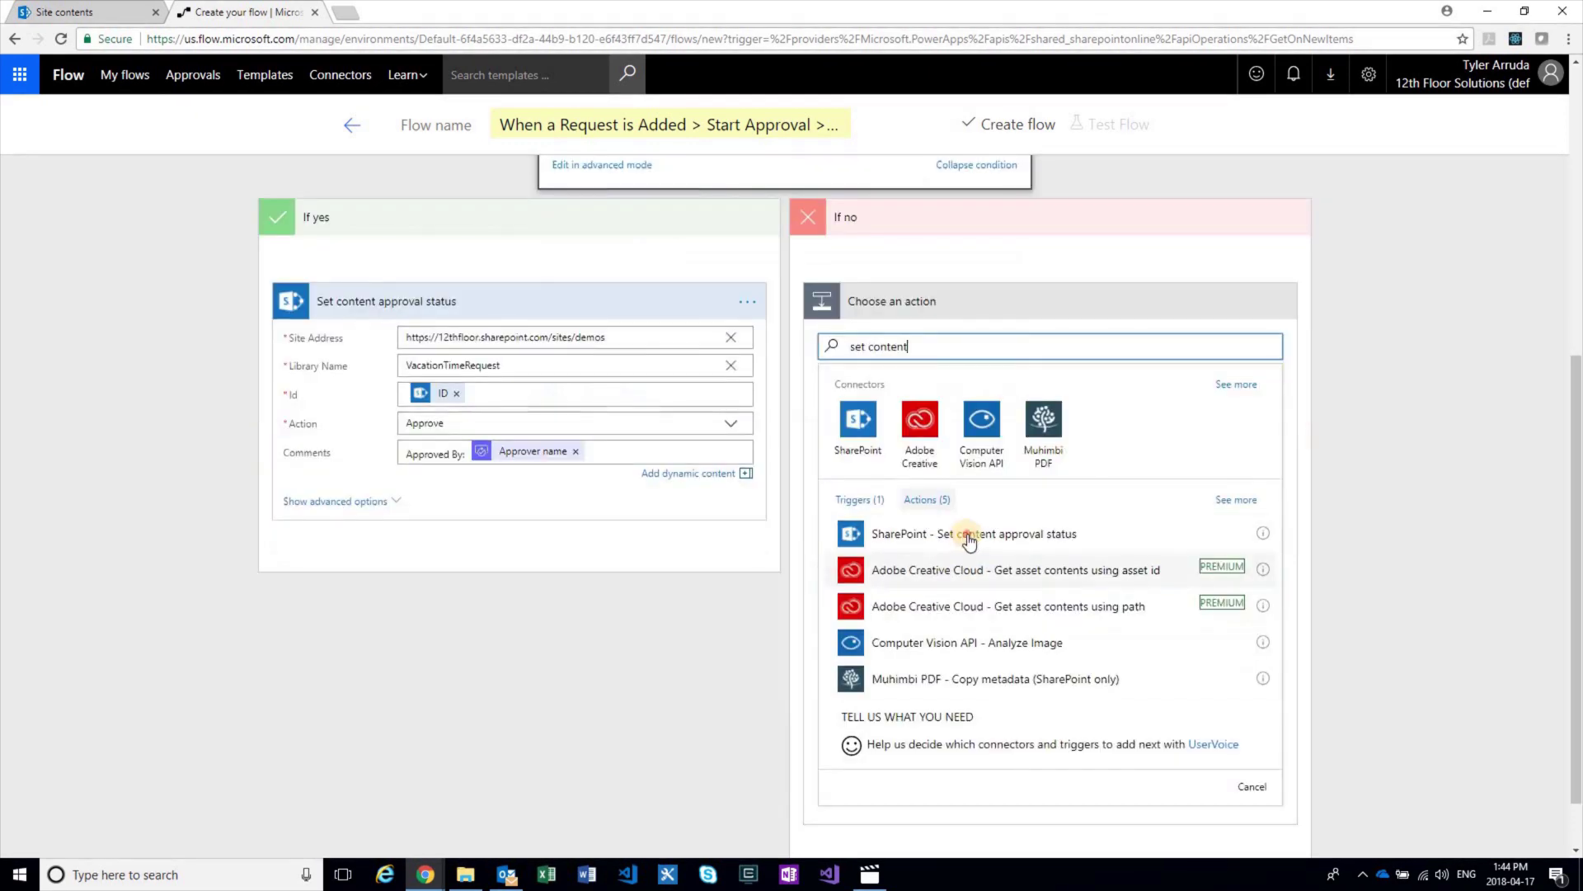
click(969, 538)
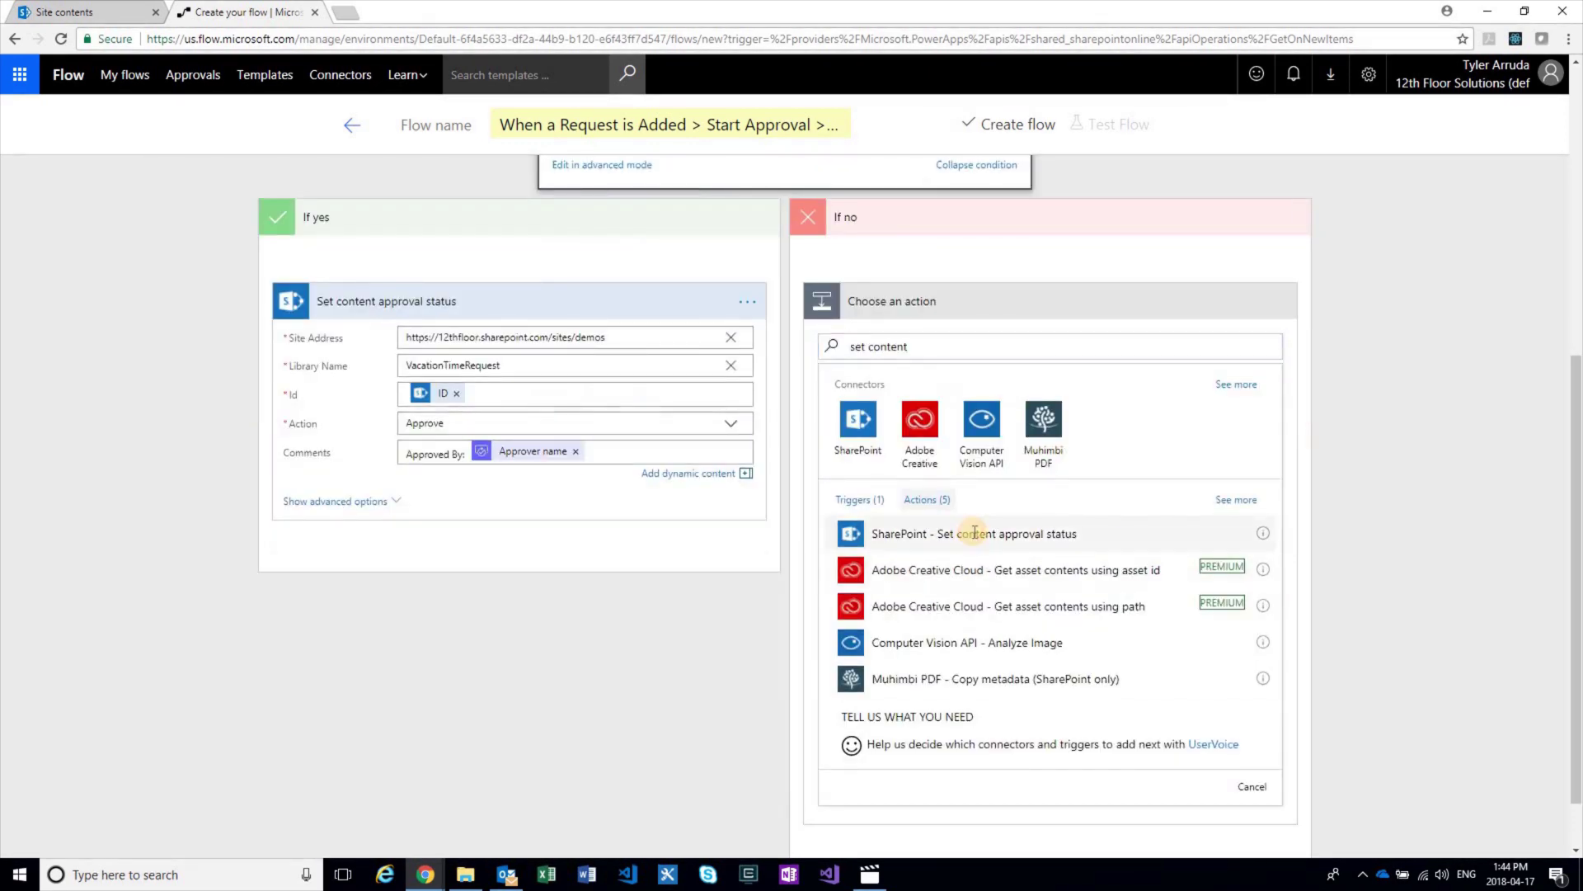
click(1008, 503)
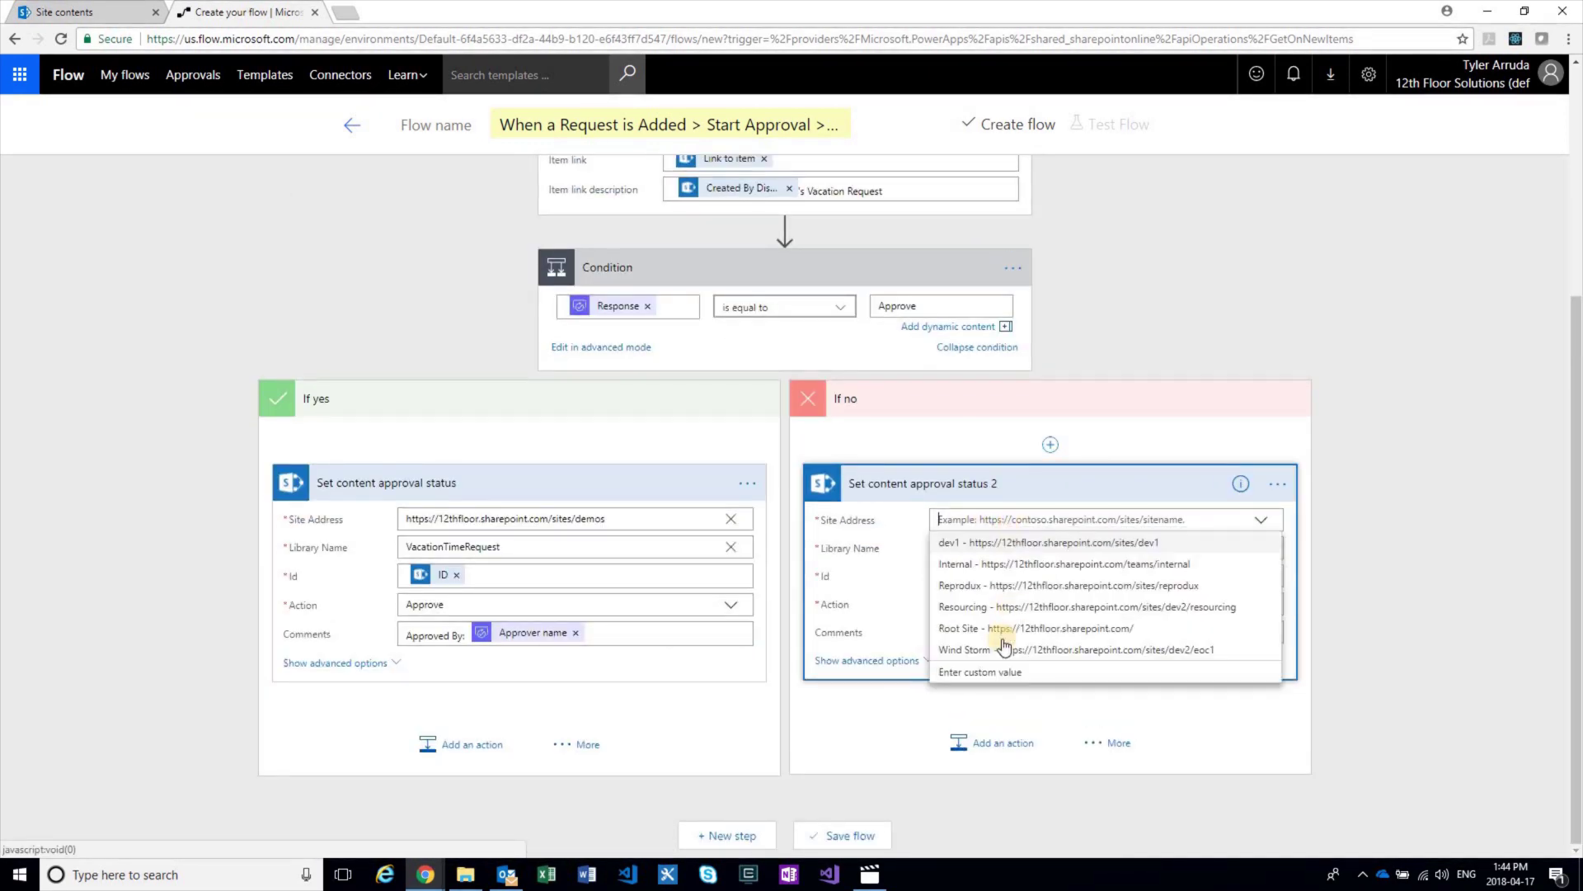
click(1000, 520)
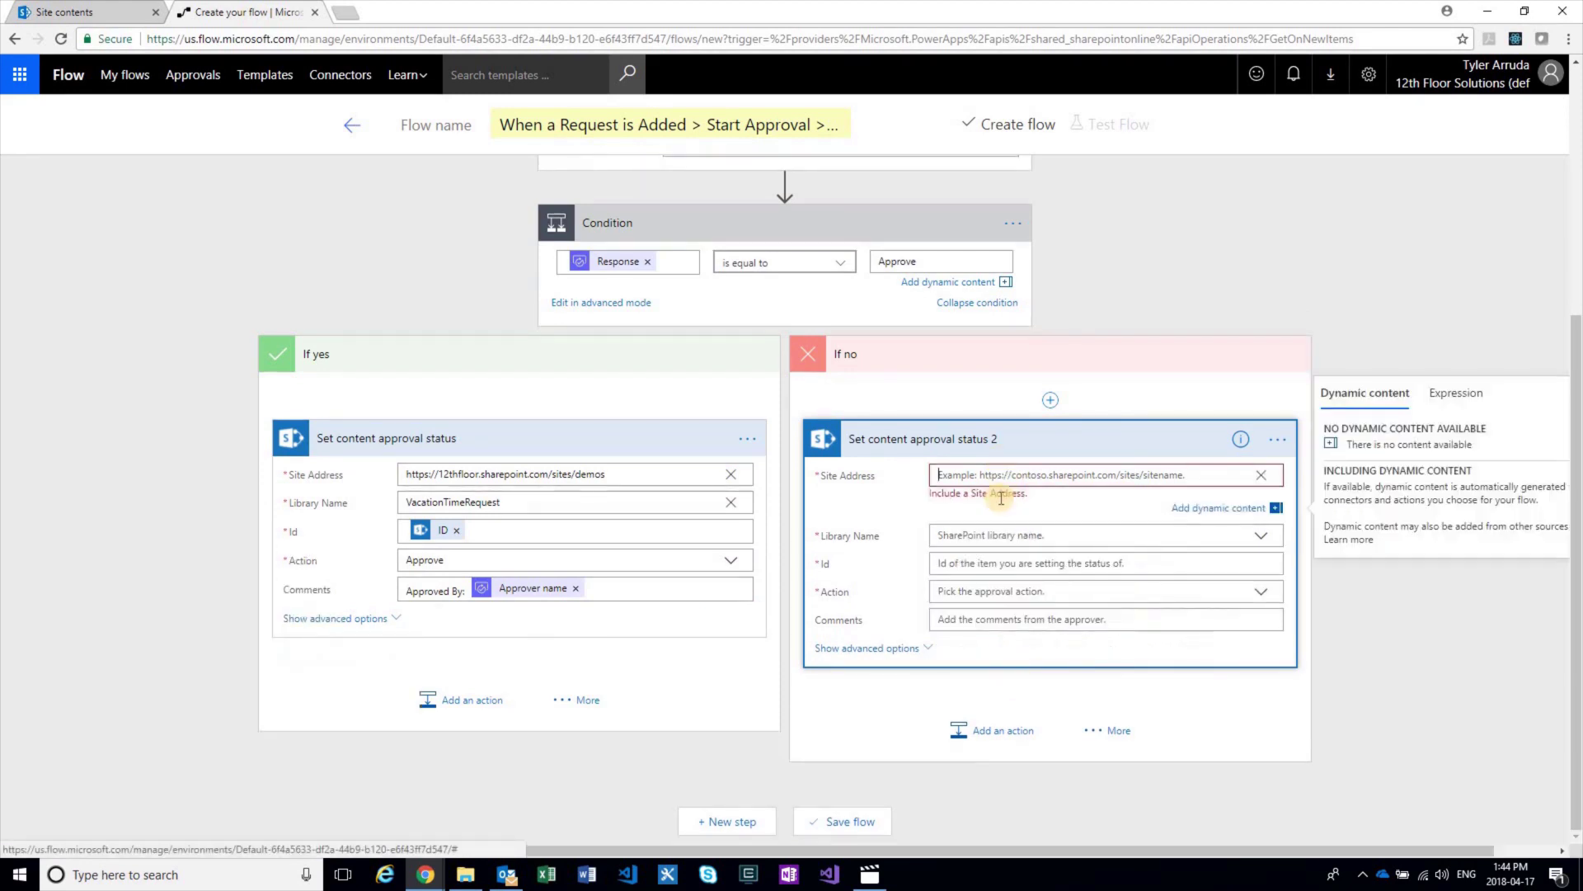
text(https://12thfloor.sharepoint.com/sites/demos)
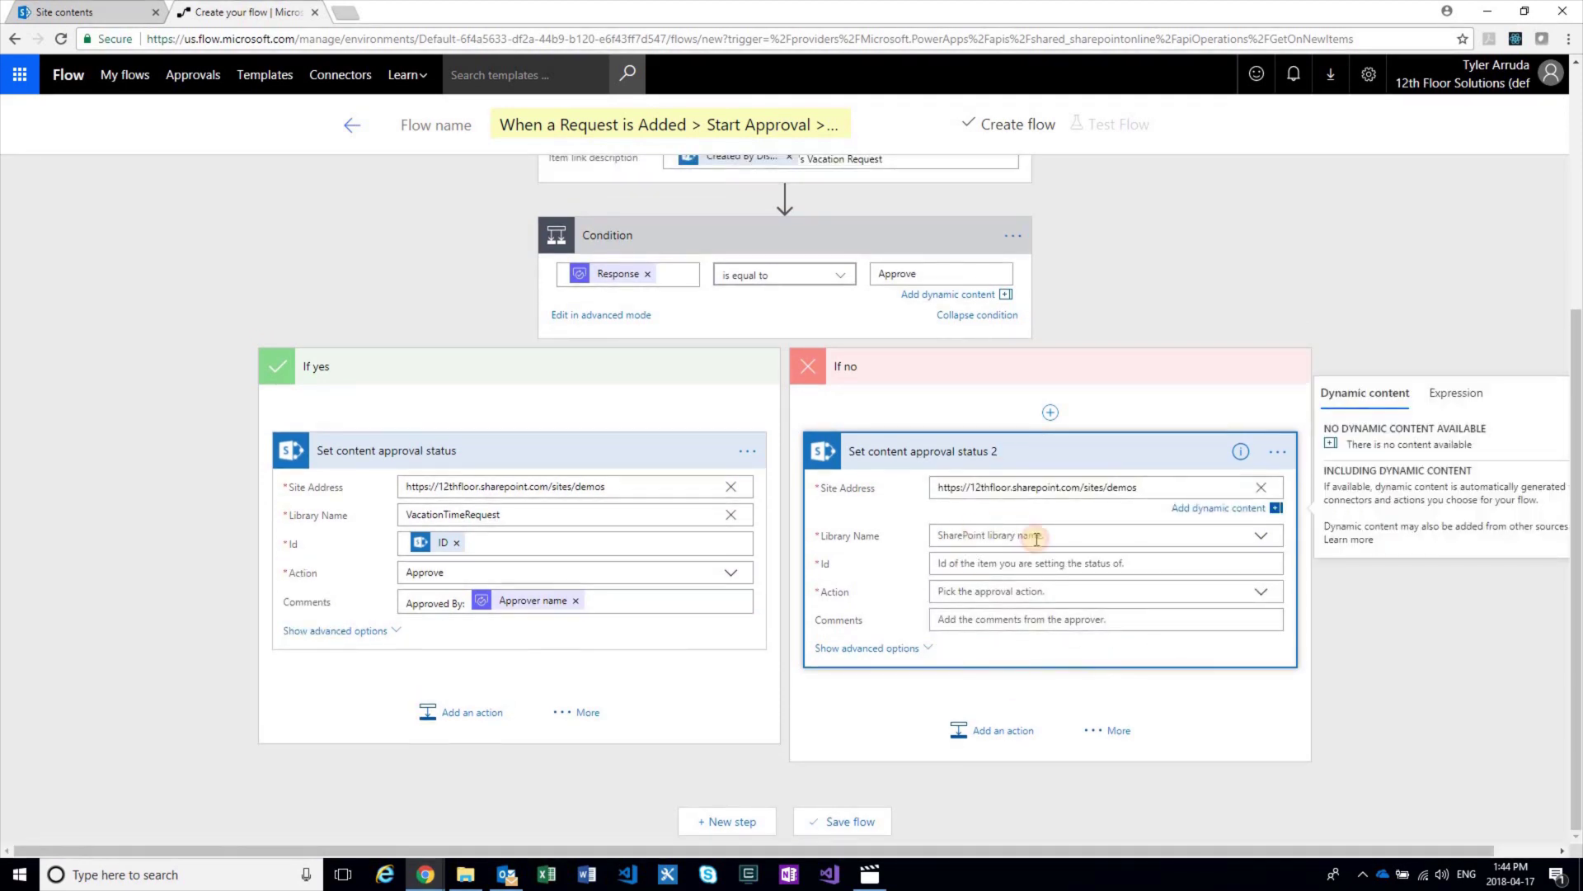
click(1023, 536)
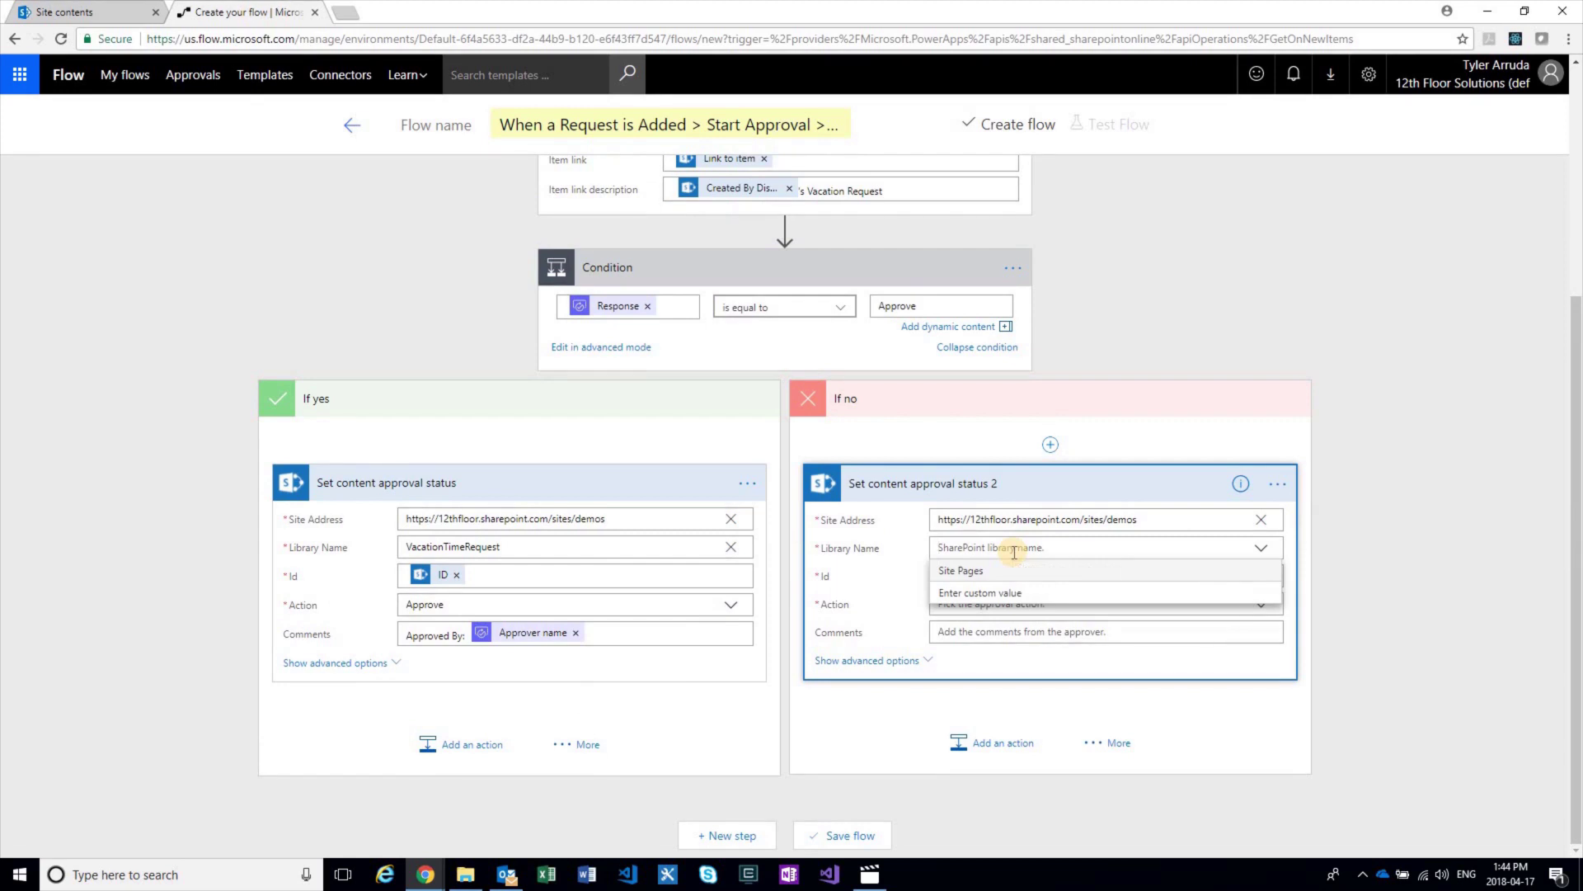
text(VacationTim)
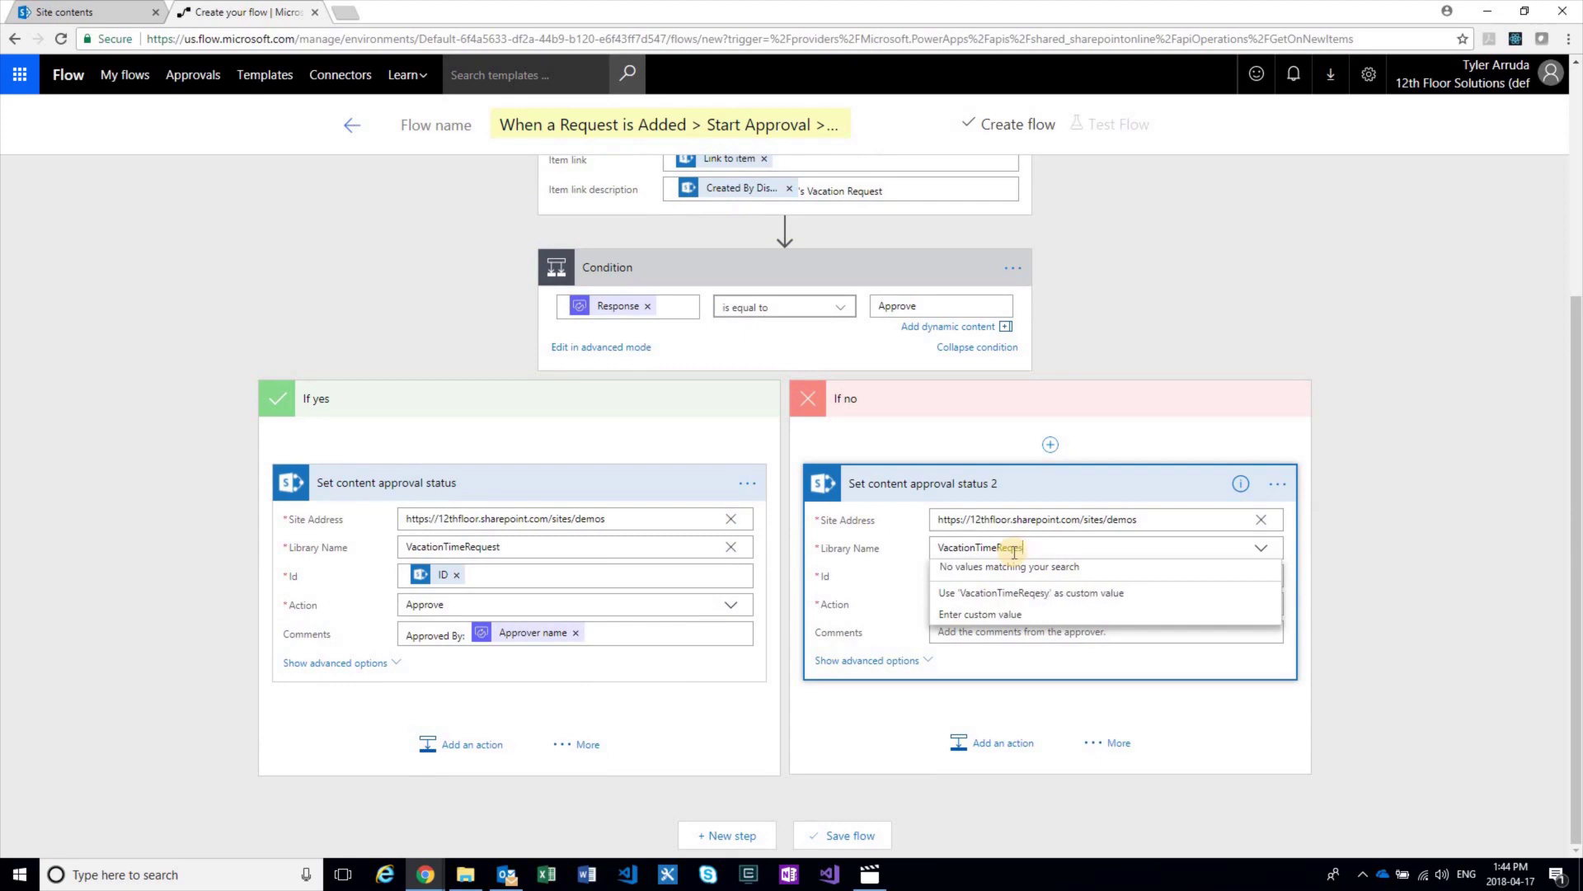
text(eReqesy)
key(BackSpace)
text(t)
key(BackSpace)
text(st)
click(966, 574)
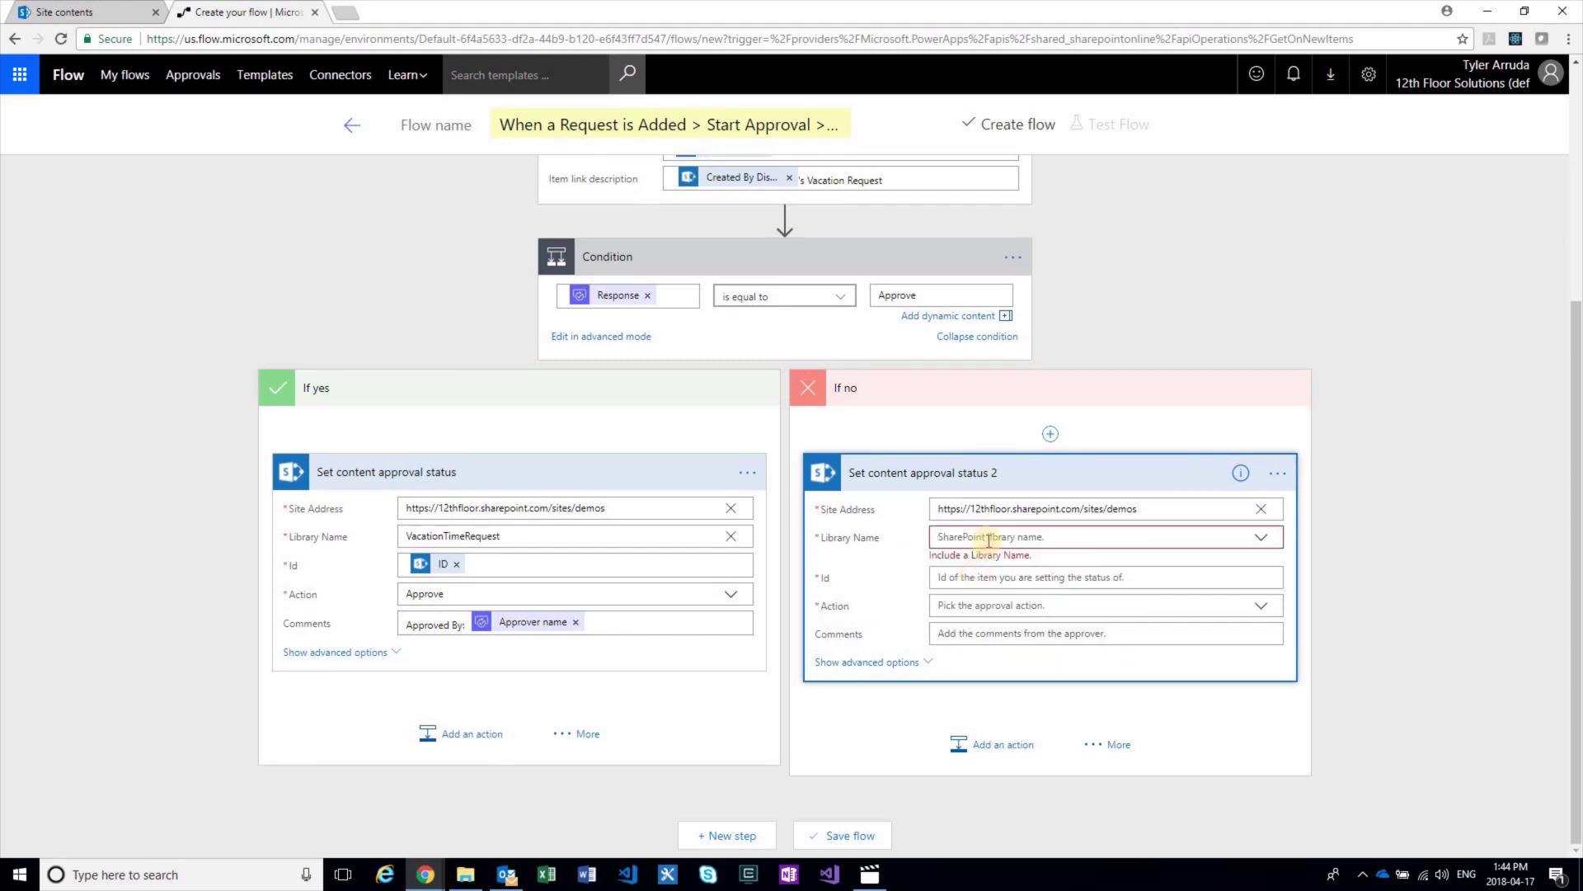
Step: Copy the Library Name VacationTimeRequest from the If yes approval action into the If no action's Library Name as a custom value
click(989, 537)
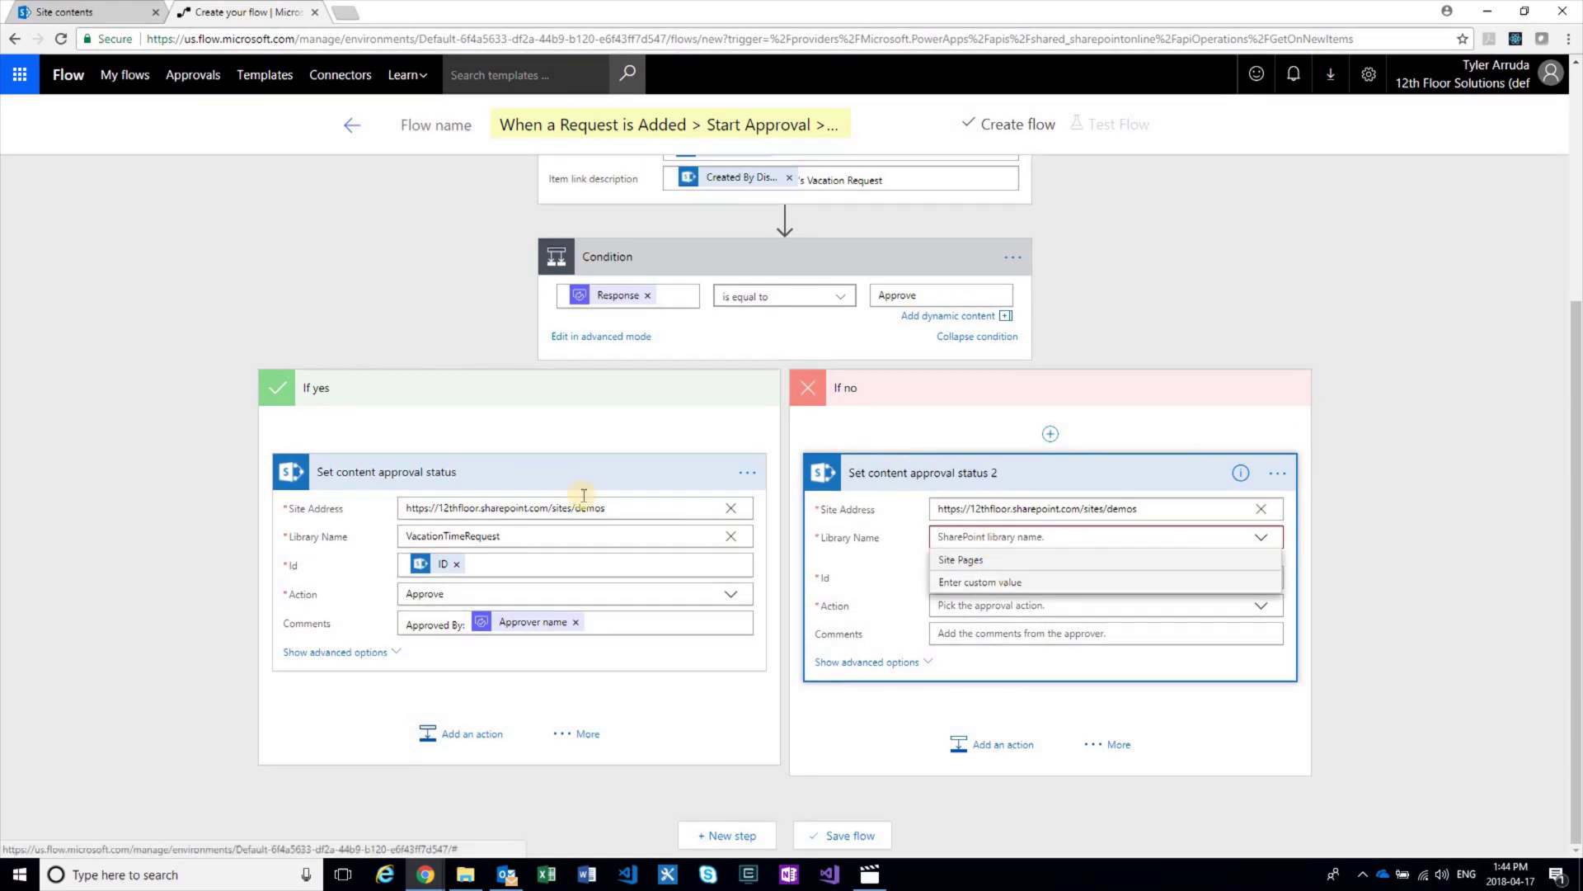
click(543, 507)
click(512, 513)
double_click(512, 513)
key(ctrl+c)
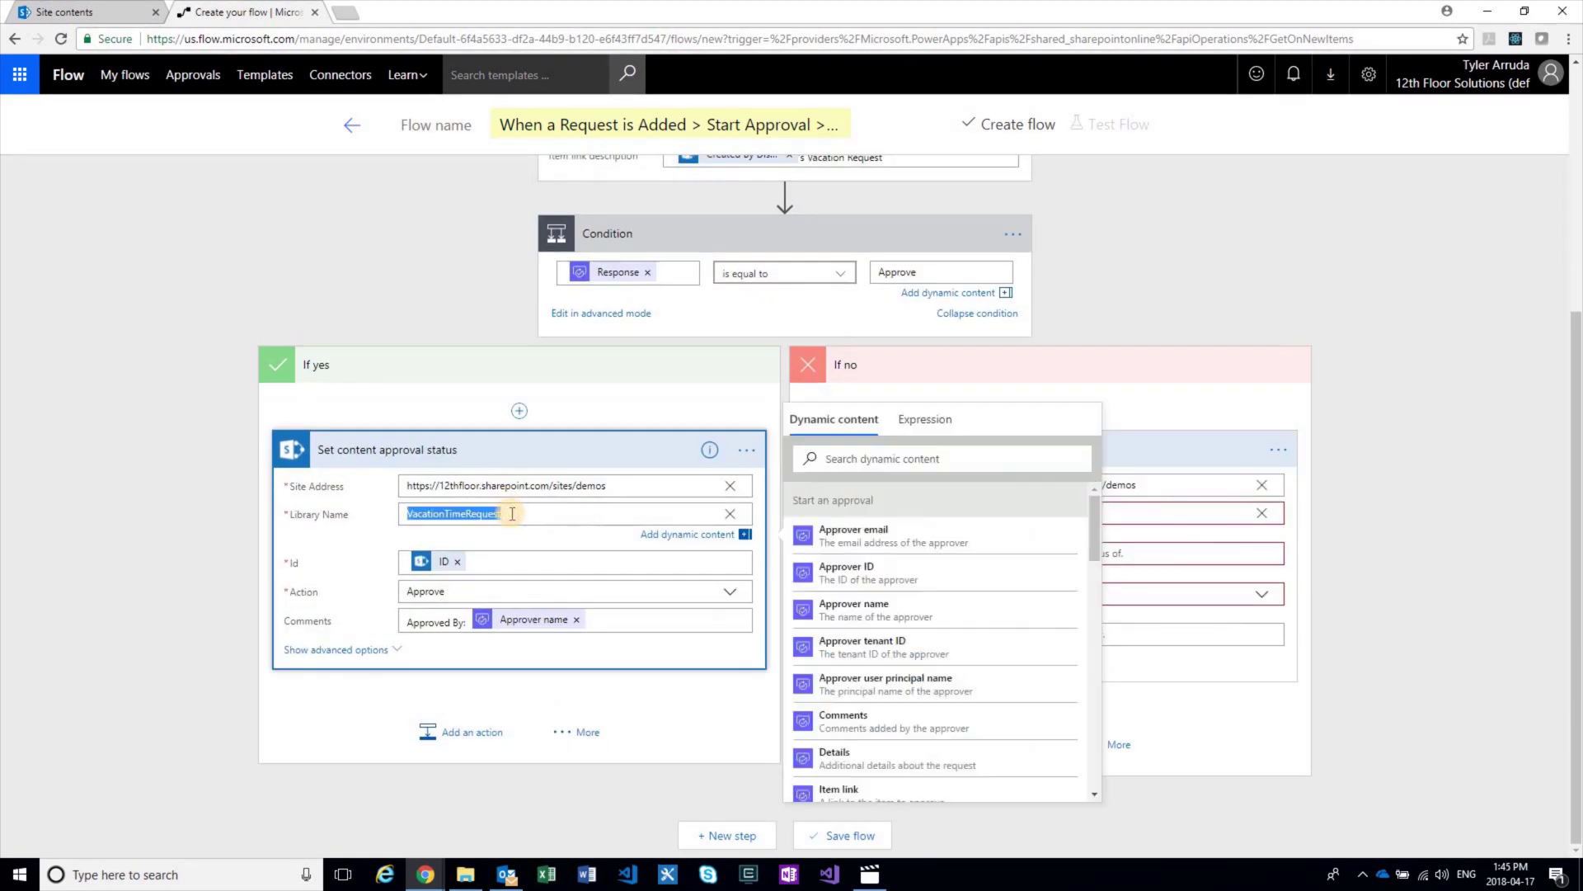
click(1147, 508)
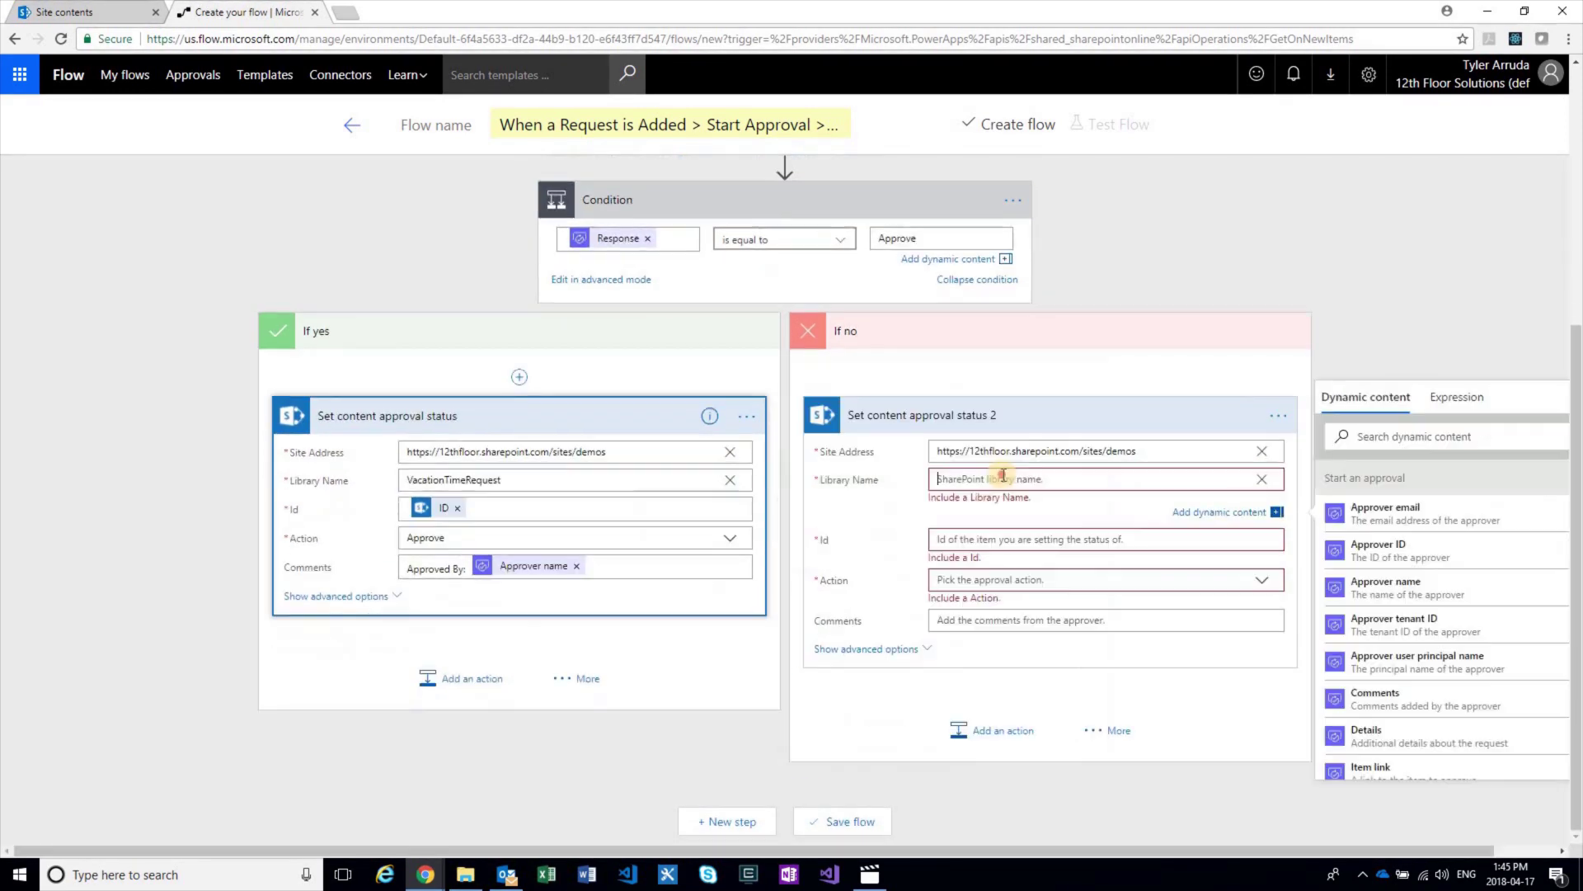
key(ctrl+v)
Step: Set the If no approval action's Id to the created item's dynamic ID and its Action to Reject
click(994, 519)
click(1344, 545)
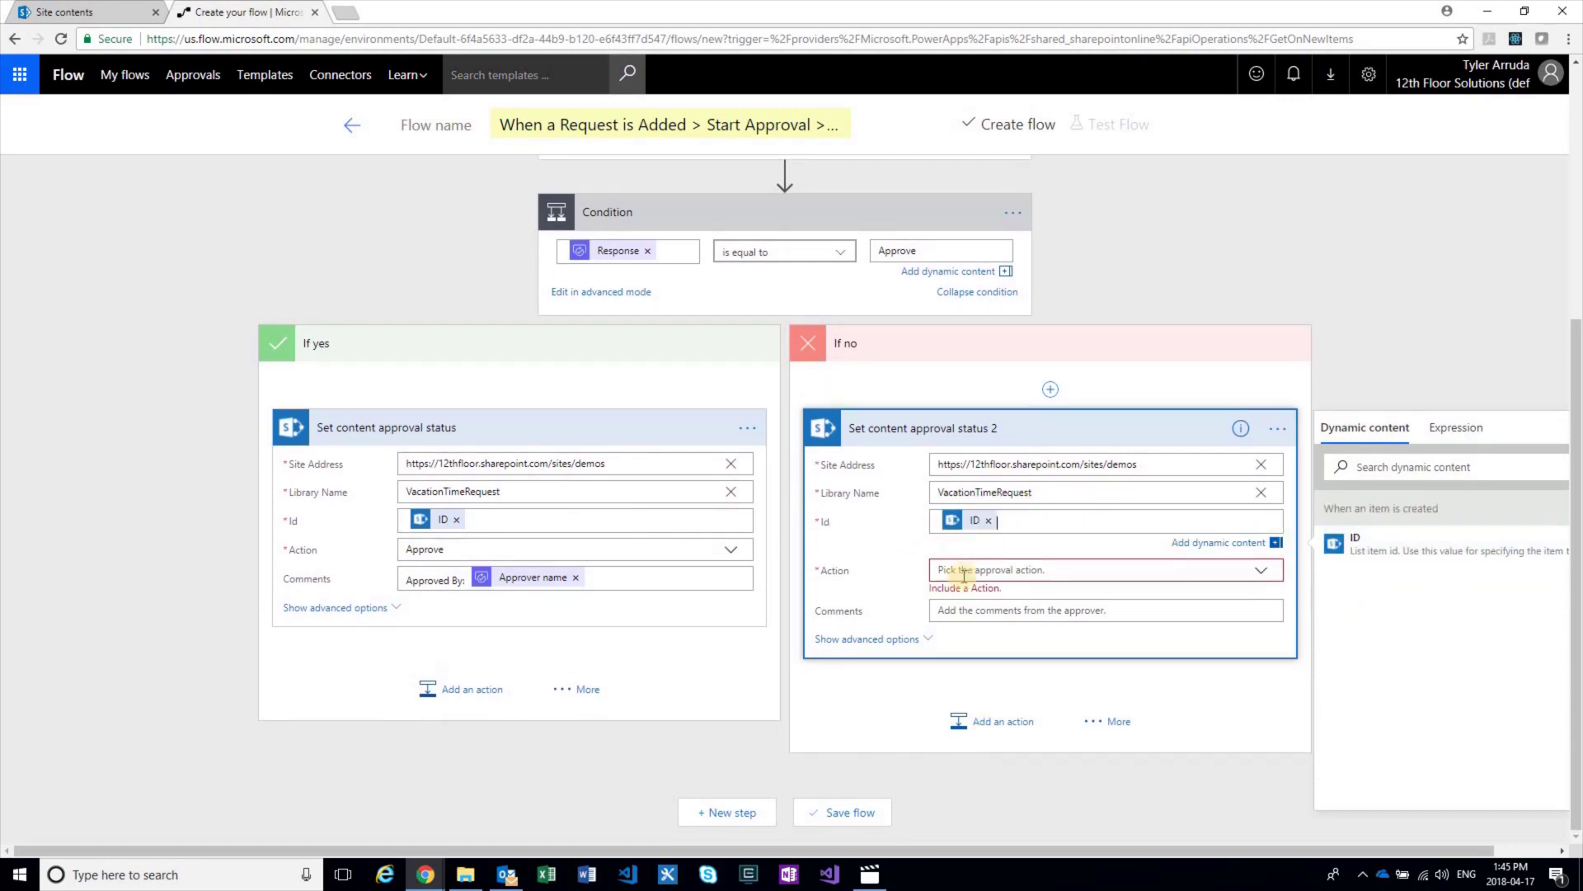
click(968, 576)
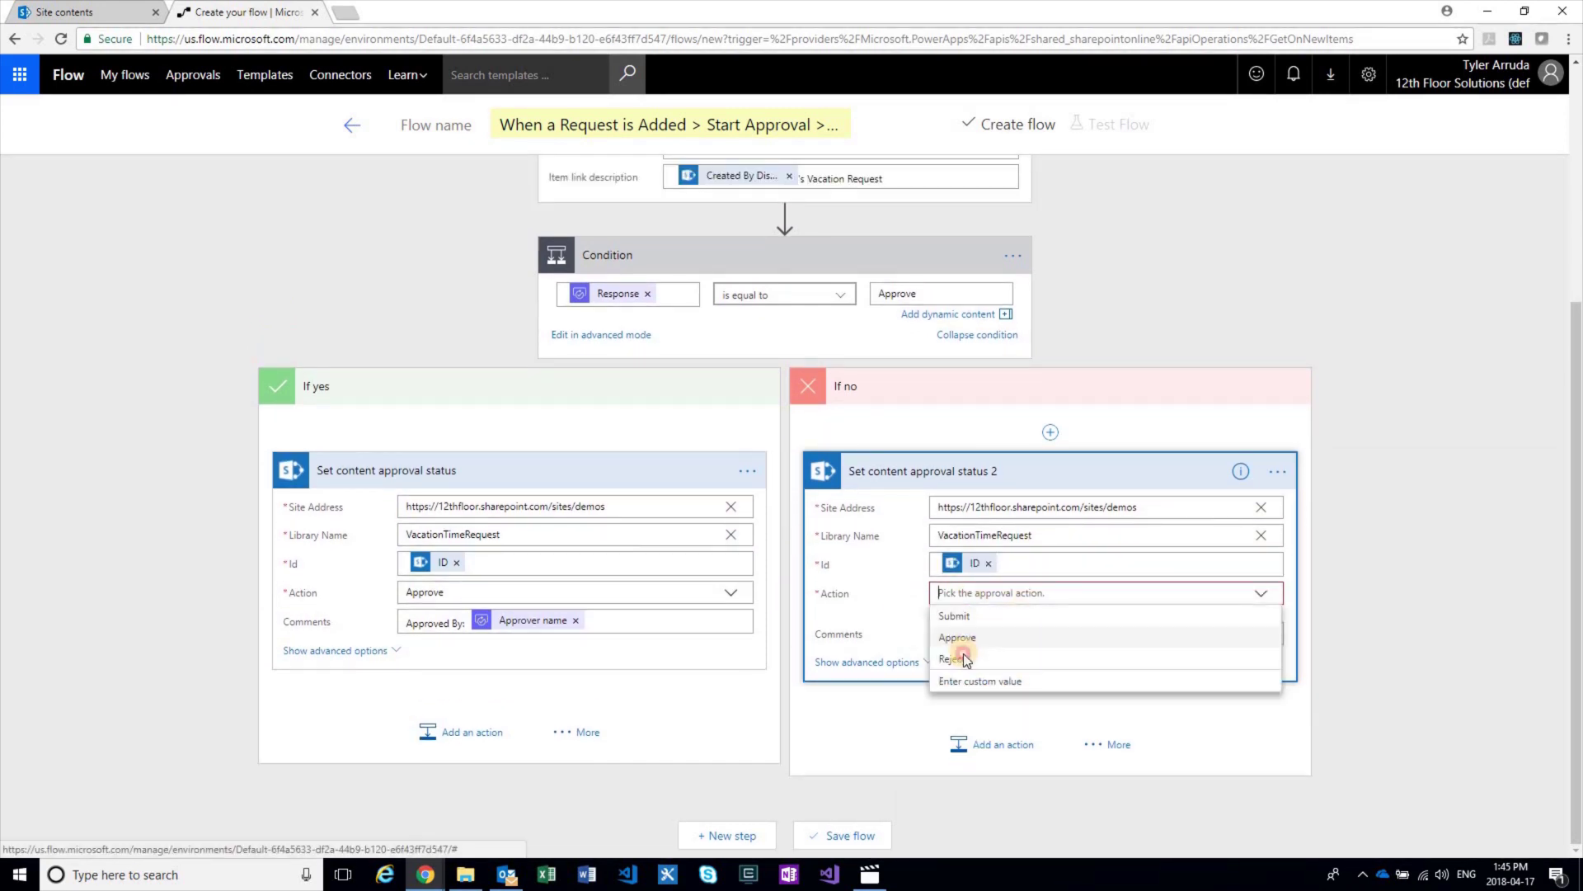
click(957, 657)
Step: Set the If no approval action's Comments to "Rejected By:" followed by the dynamic Approver name
click(995, 633)
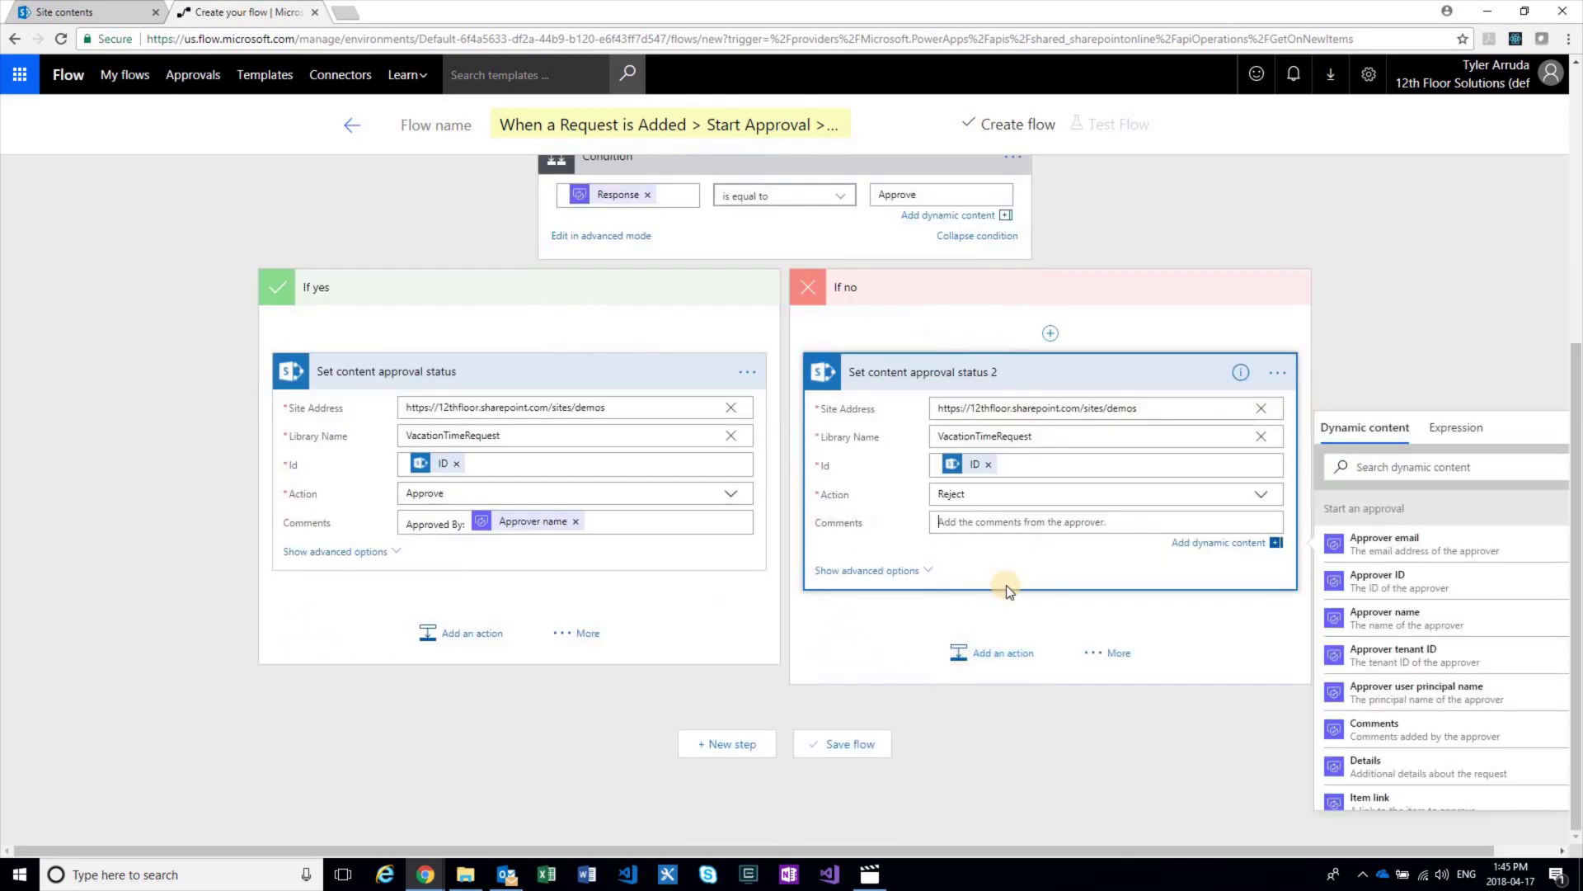
text(Rejected By:)
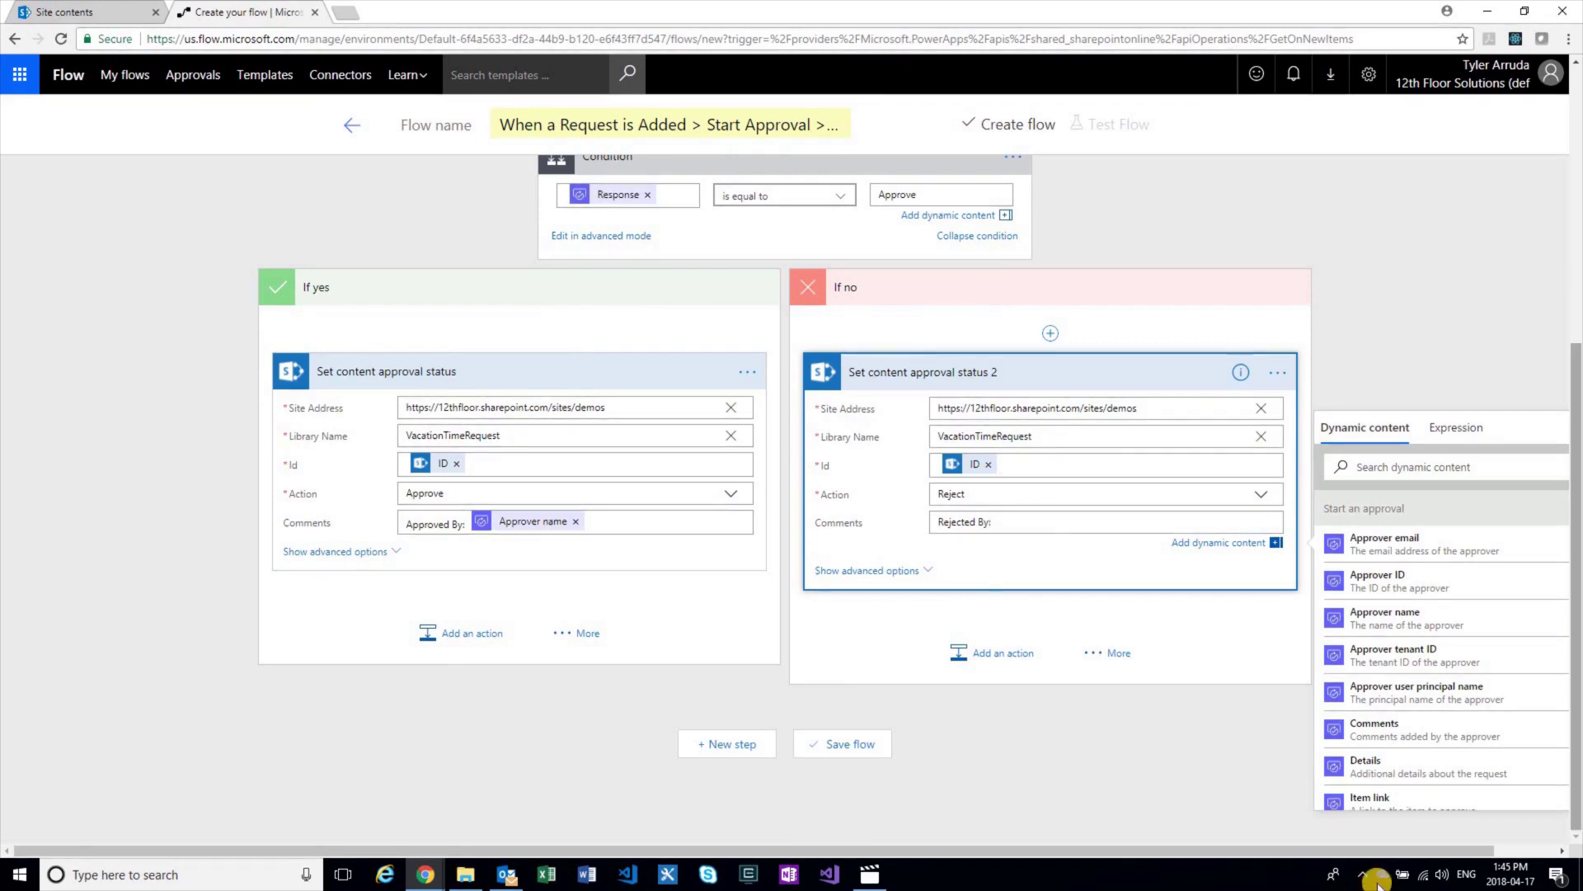
click(1402, 615)
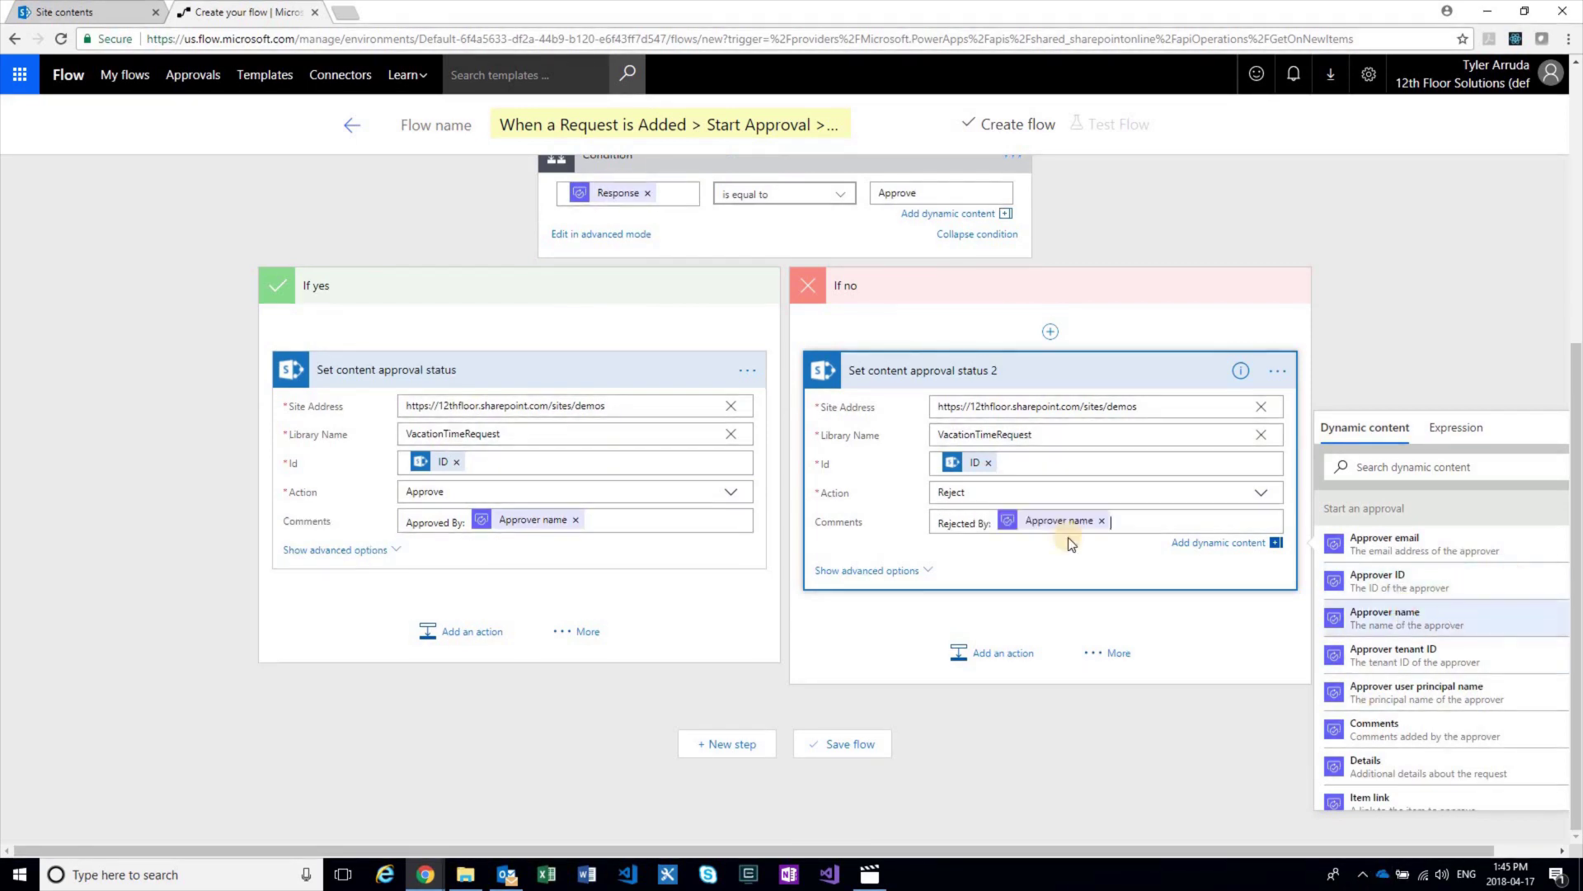
click(848, 671)
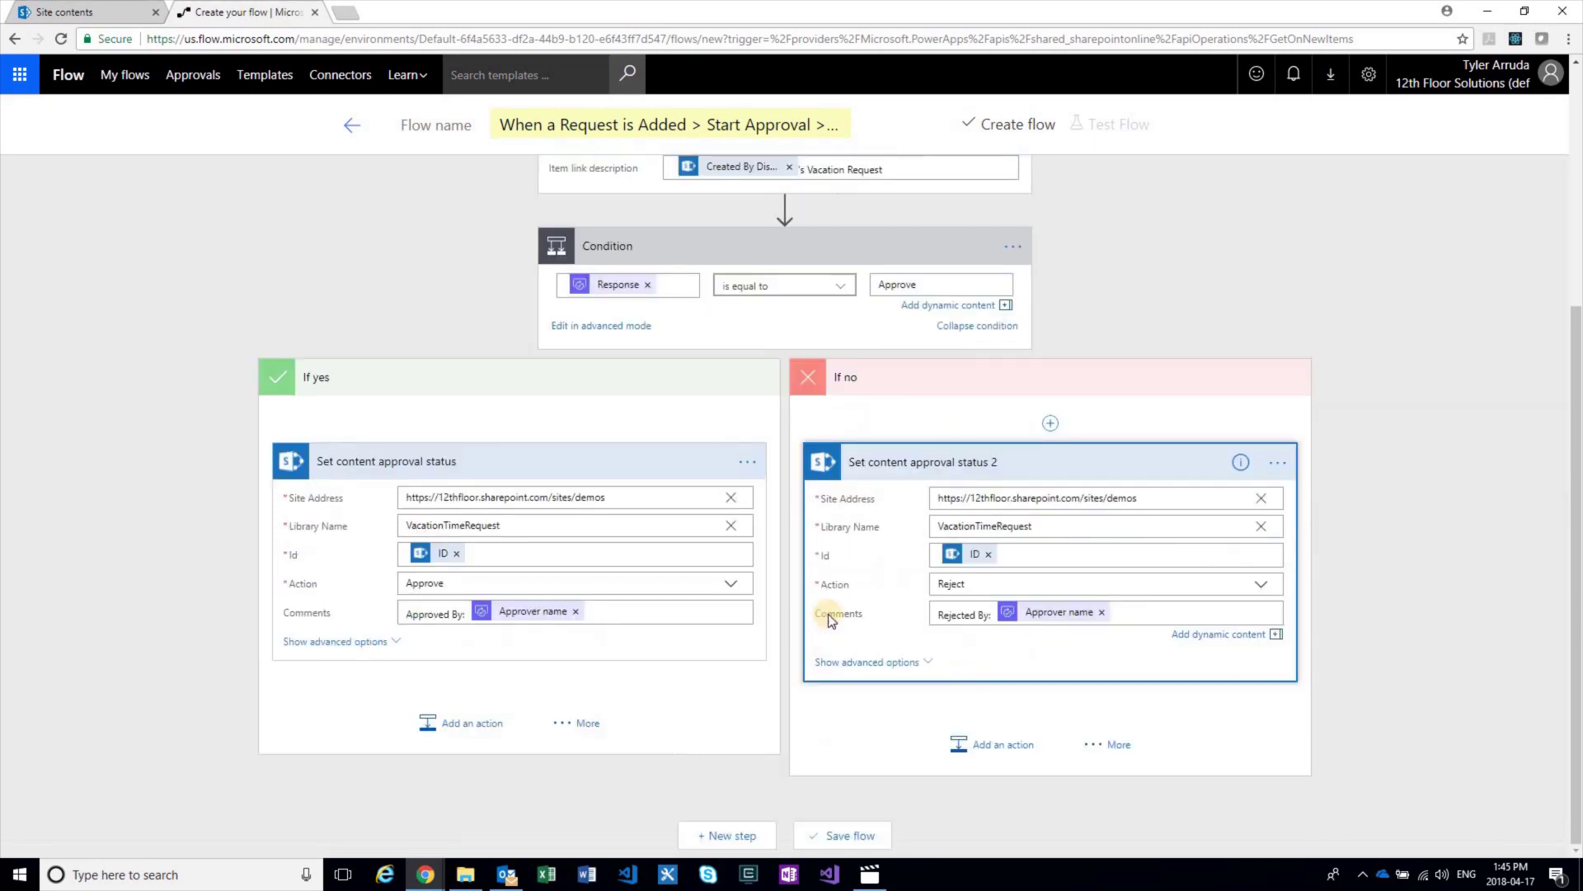
Step: Add a SharePoint "Create item" action at the end of the If yes branch and switch its Site Address to custom value entry
click(461, 722)
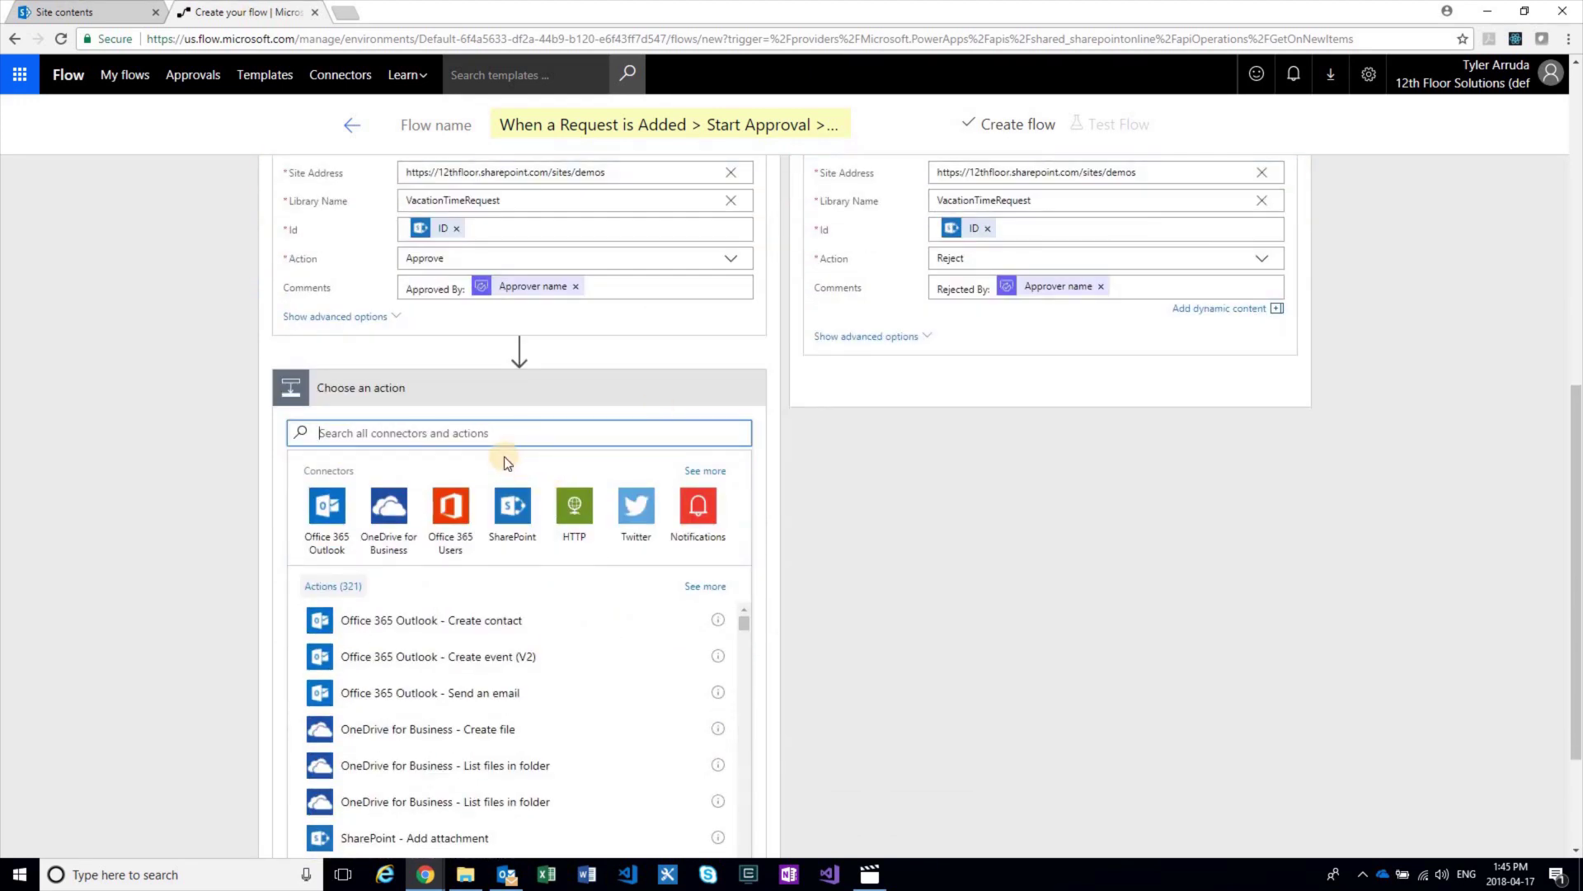
text(create)
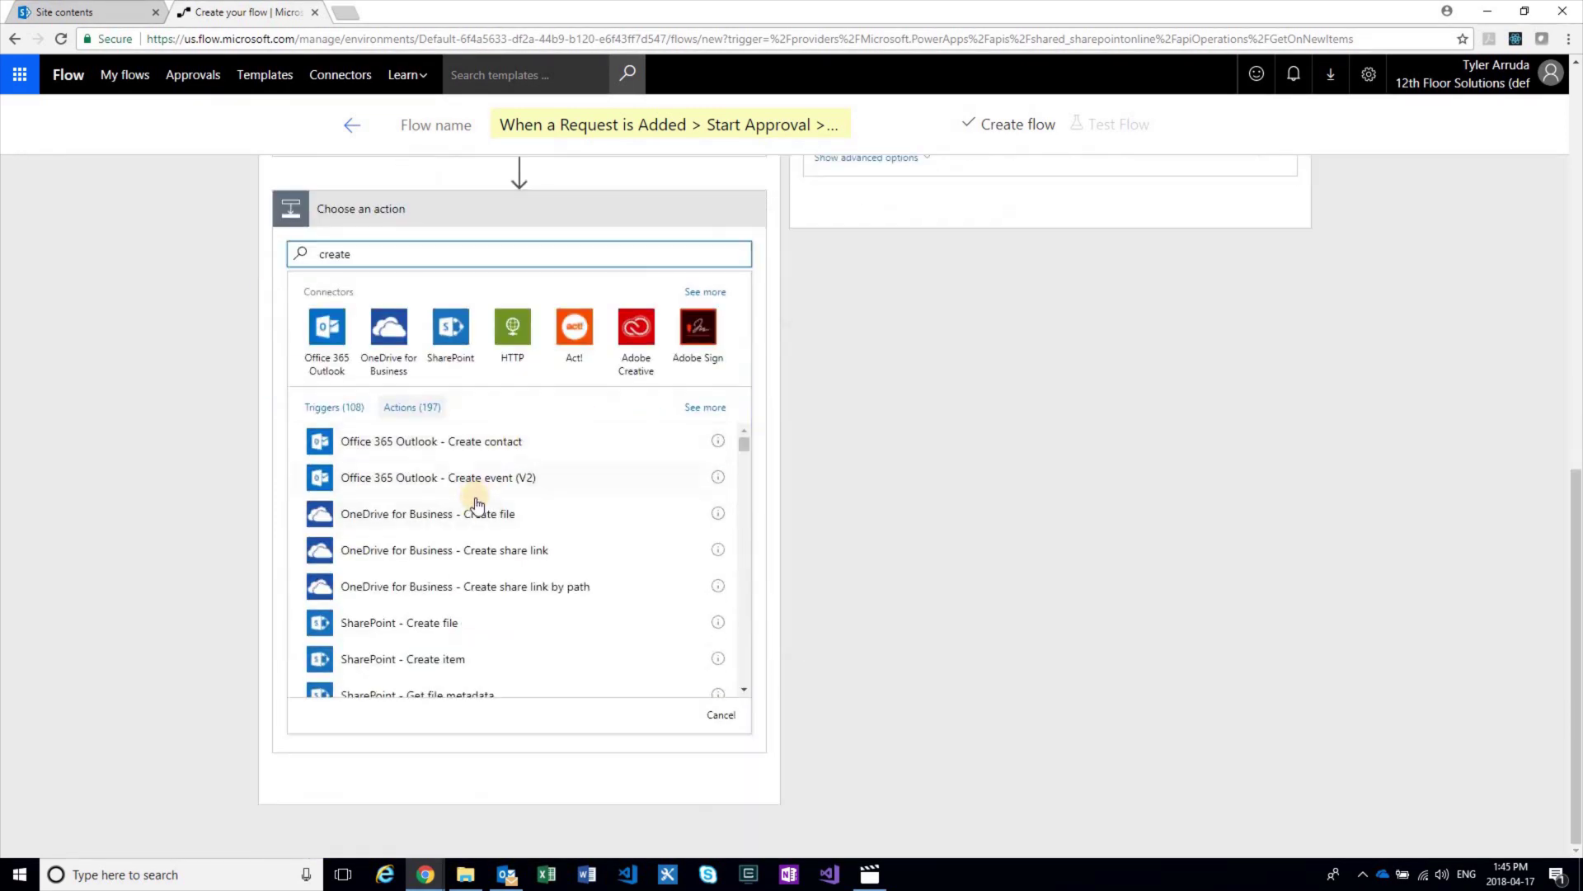
scroll(442, 585, down, 1)
click(437, 582)
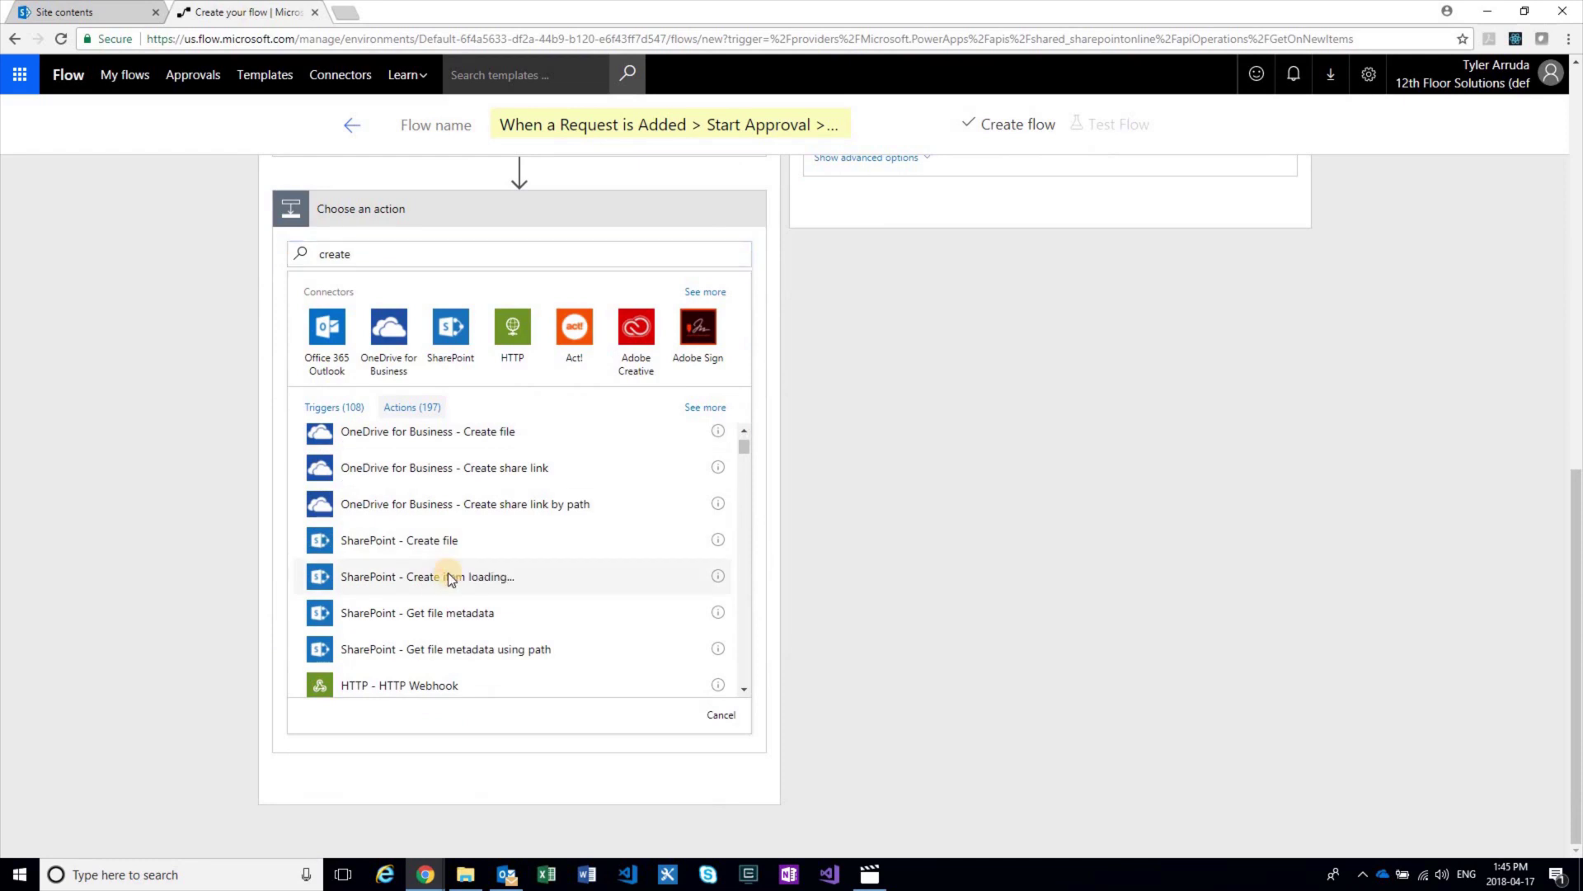
click(460, 627)
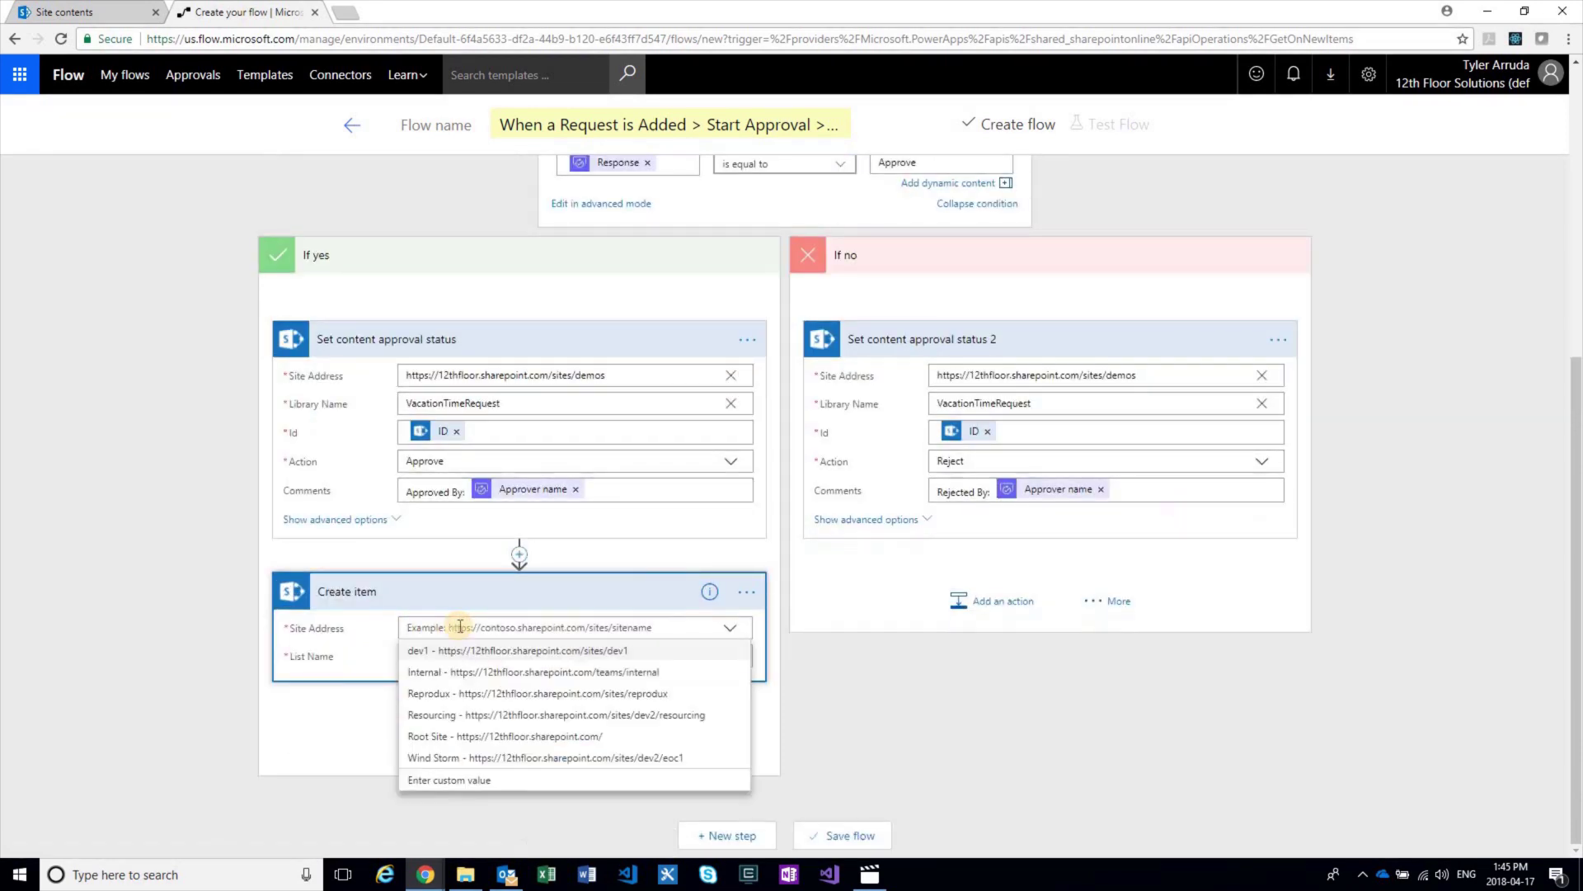
click(428, 775)
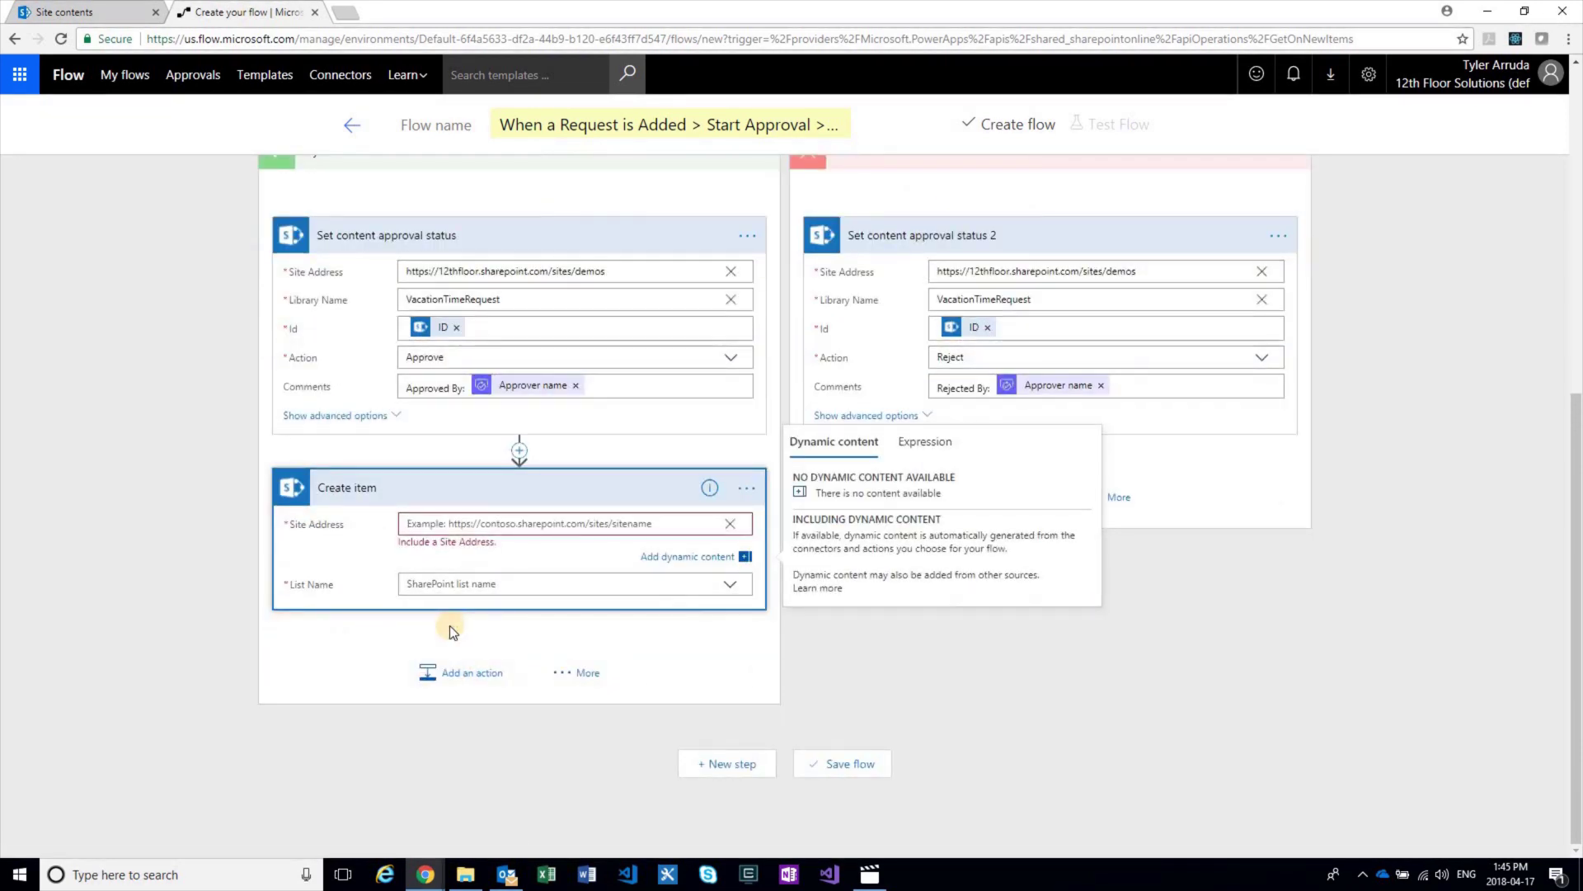
click(610, 273)
drag(605, 334, 365, 339)
key(ctrl+c)
click(462, 603)
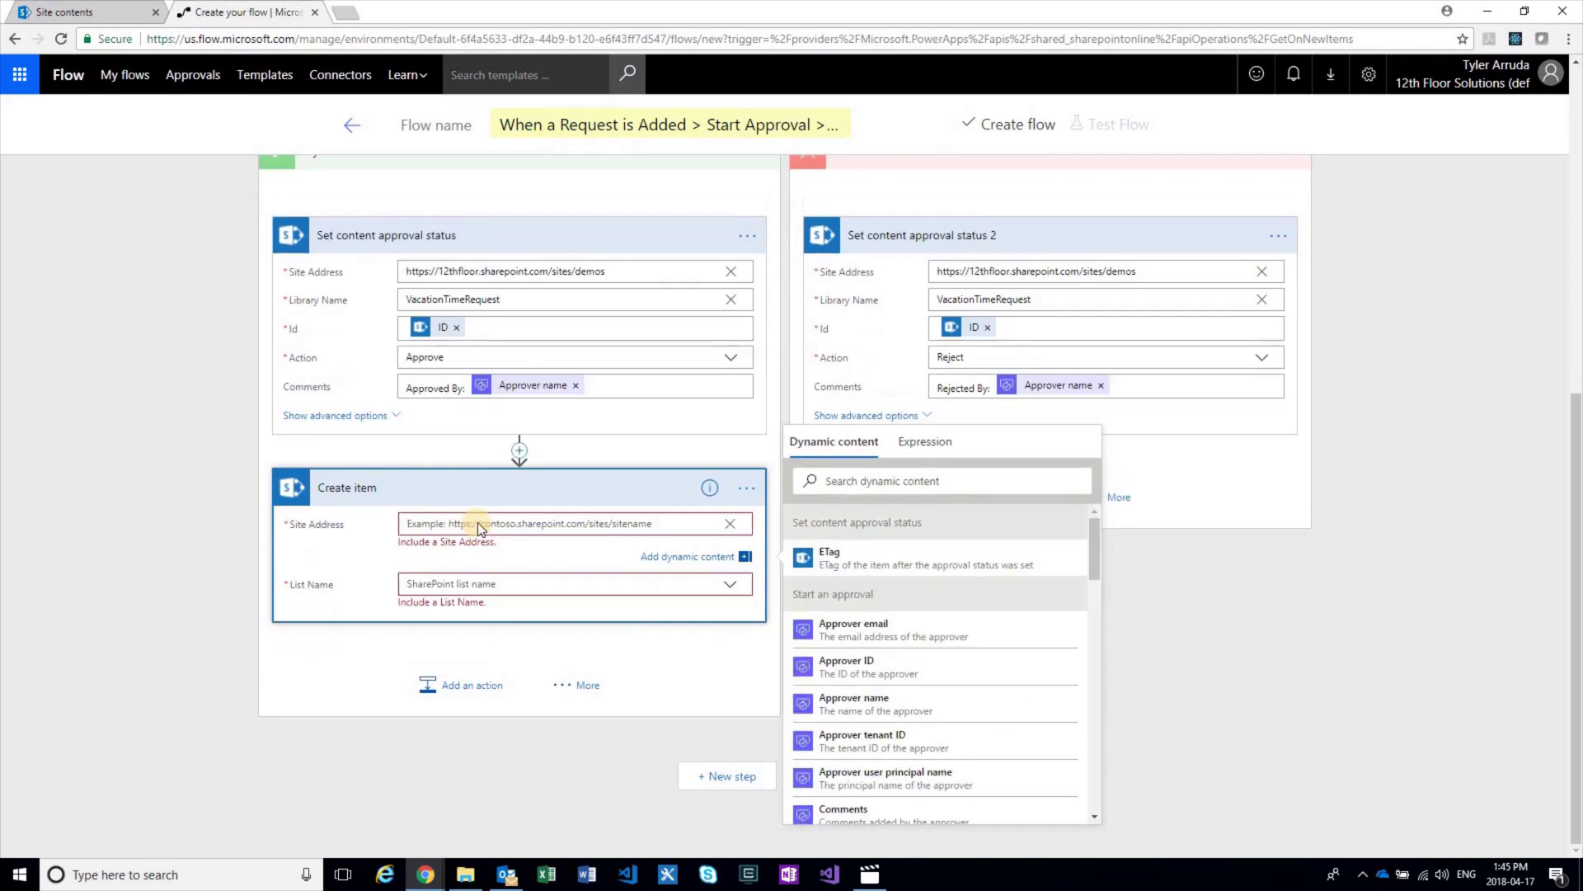
key(ctrl+v)
Step: Set the Create item action's List Name to the custom value VacationTimeRequestCalendar
click(495, 582)
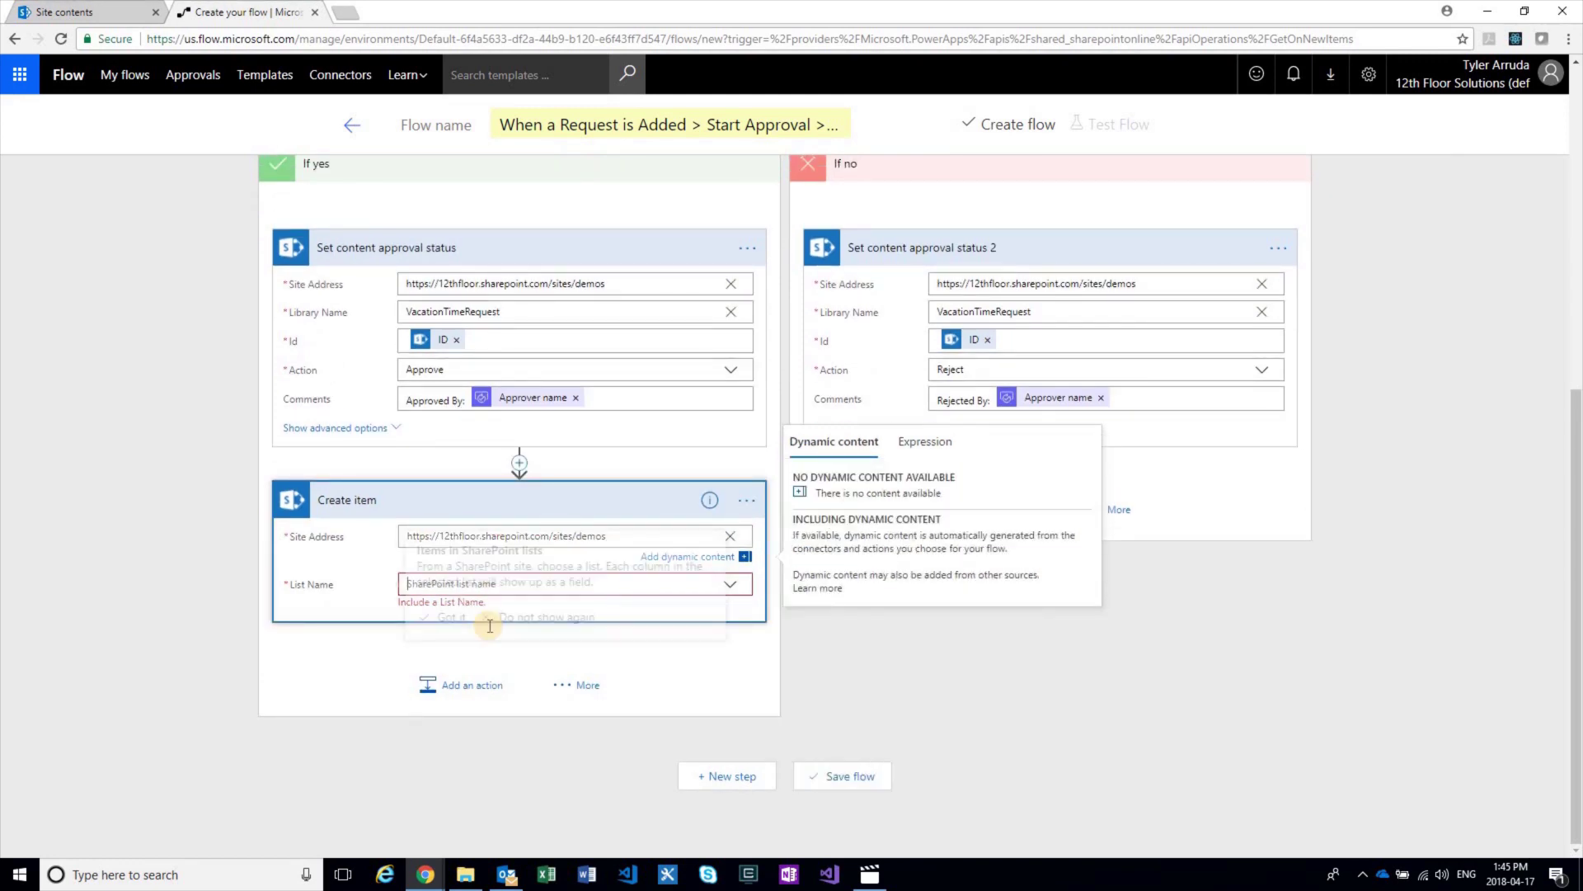
click(481, 711)
click(511, 654)
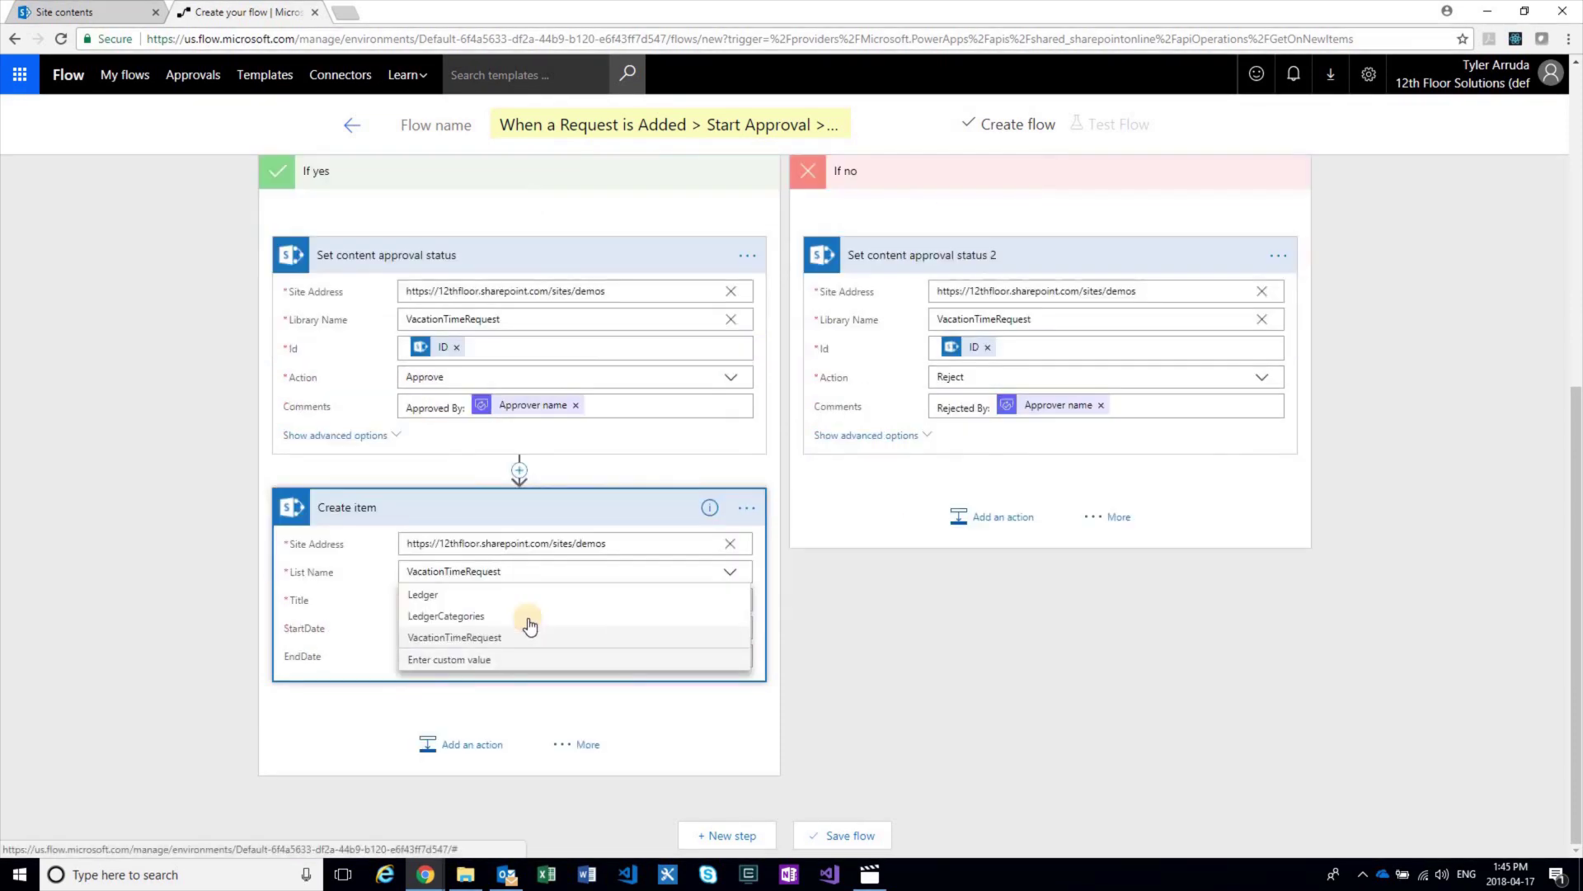
text(Calendar)
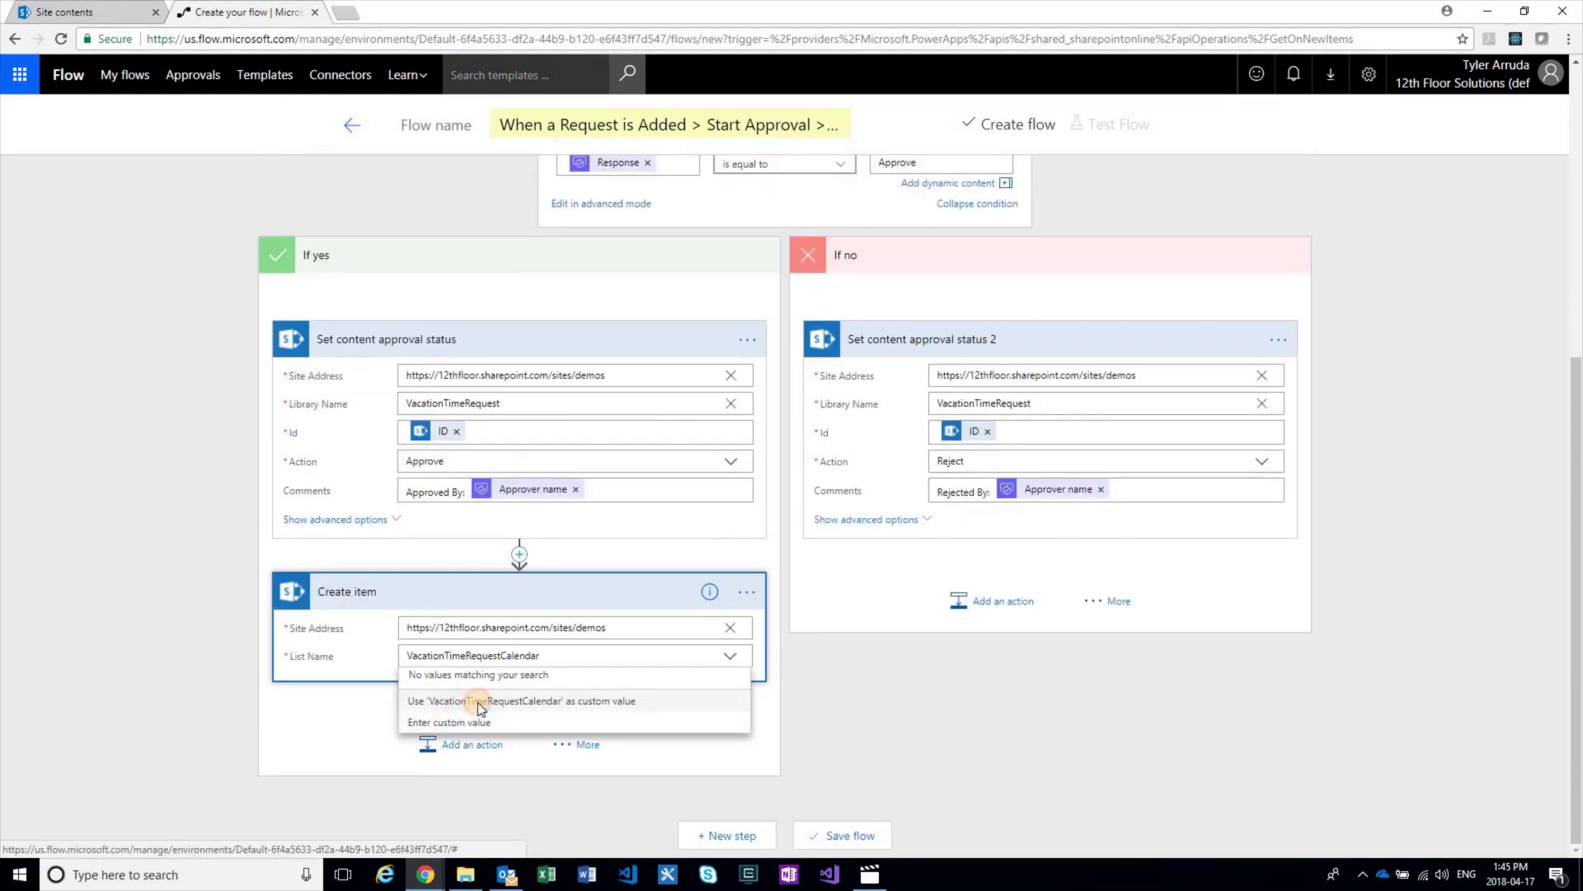
click(478, 701)
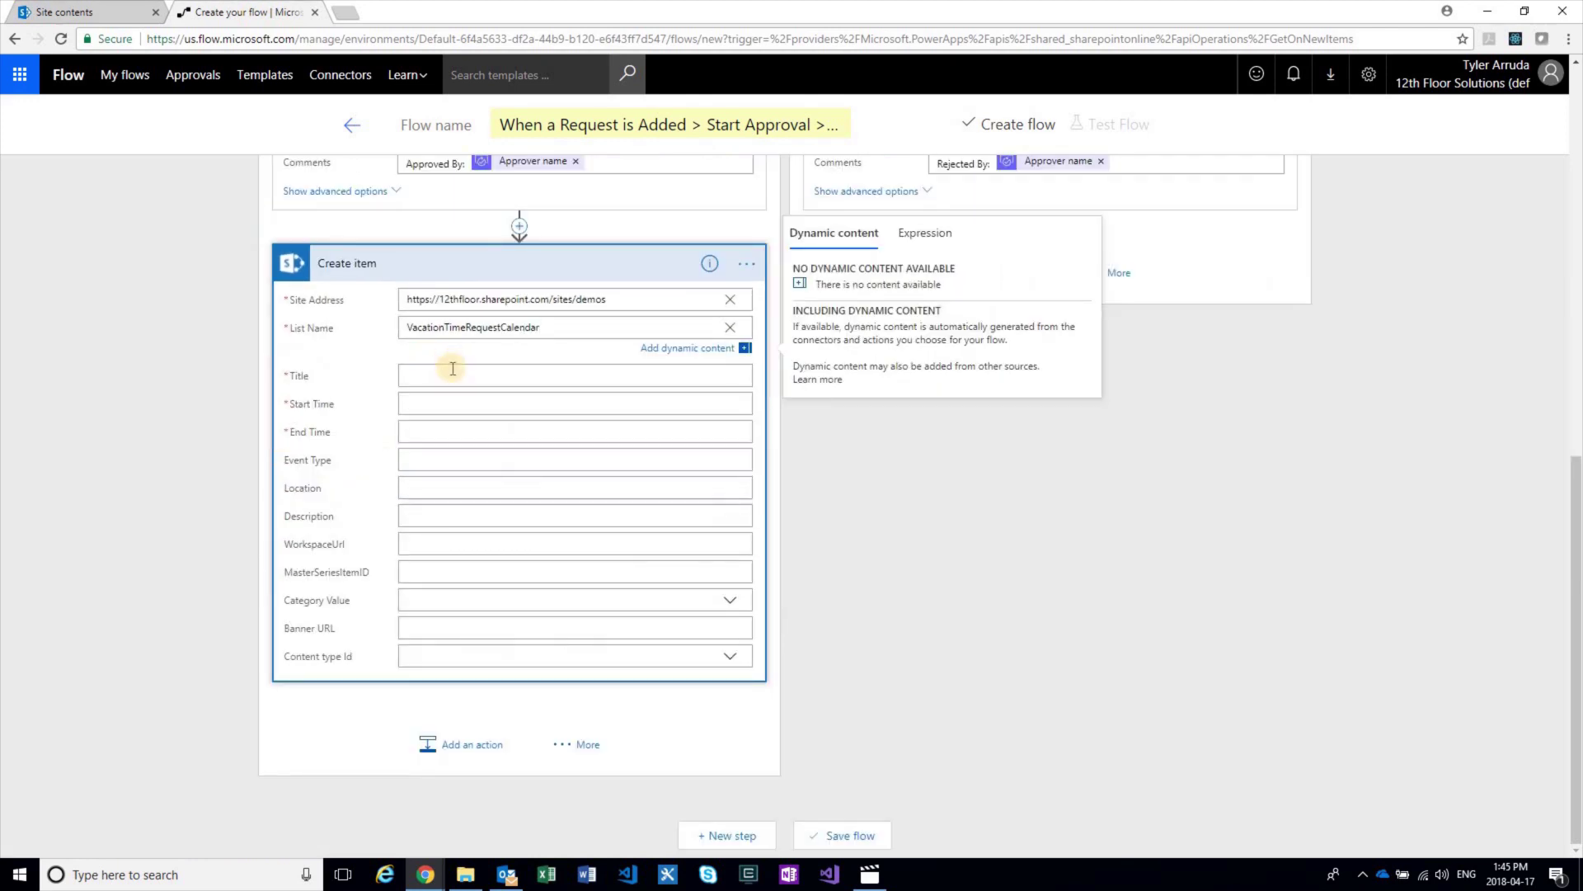
Step: Set the calendar item's Title to the dynamic Created By DisplayName followed by "'s Vacation Time"
click(578, 375)
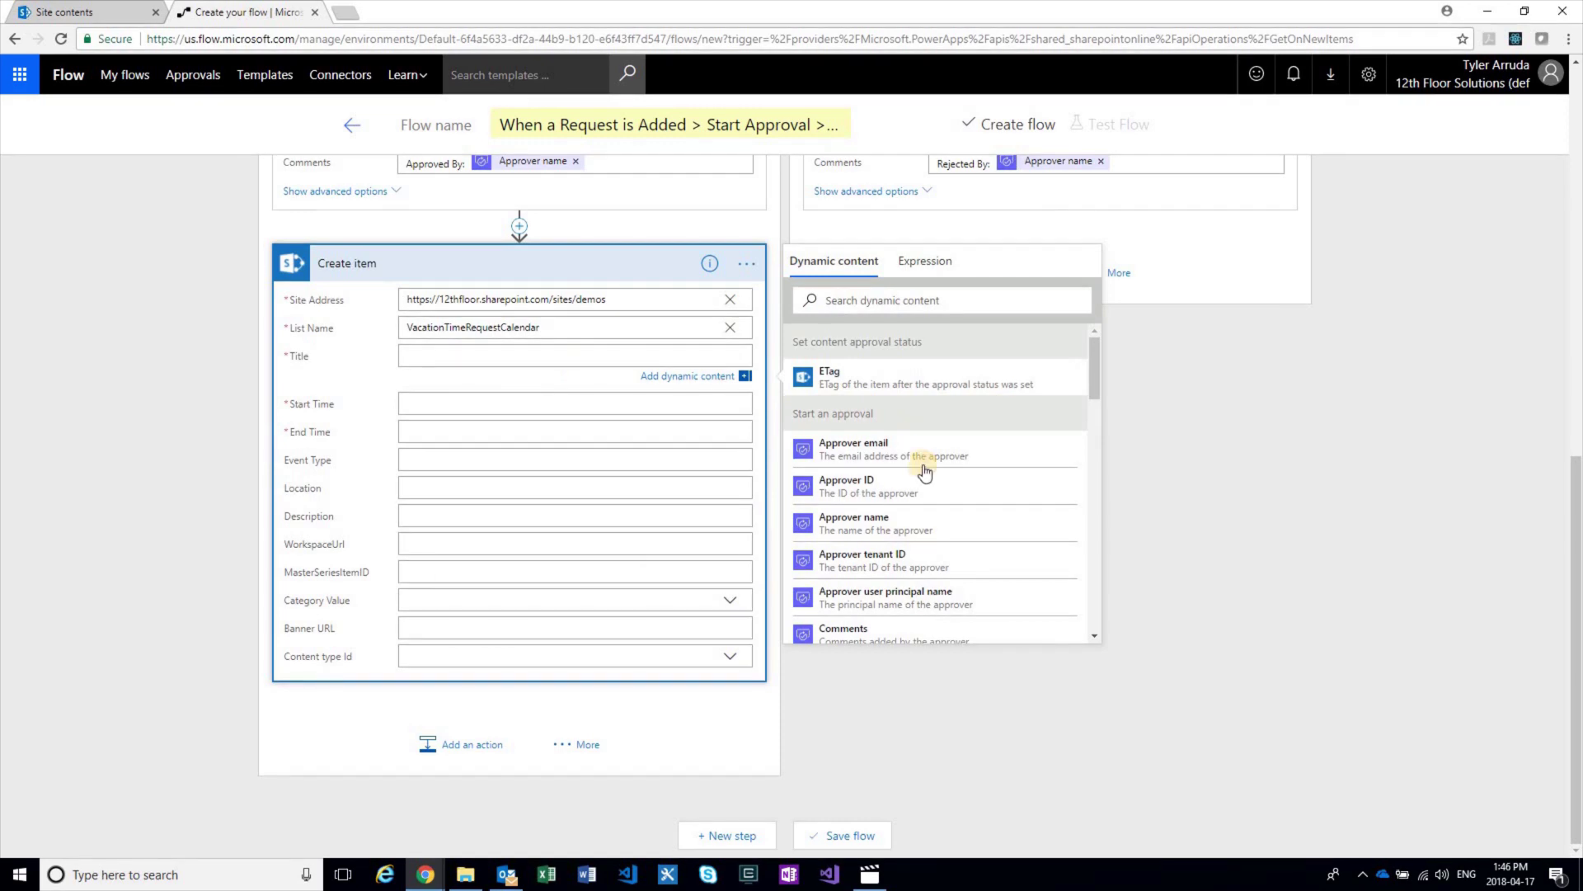
scroll(927, 495, down, 5)
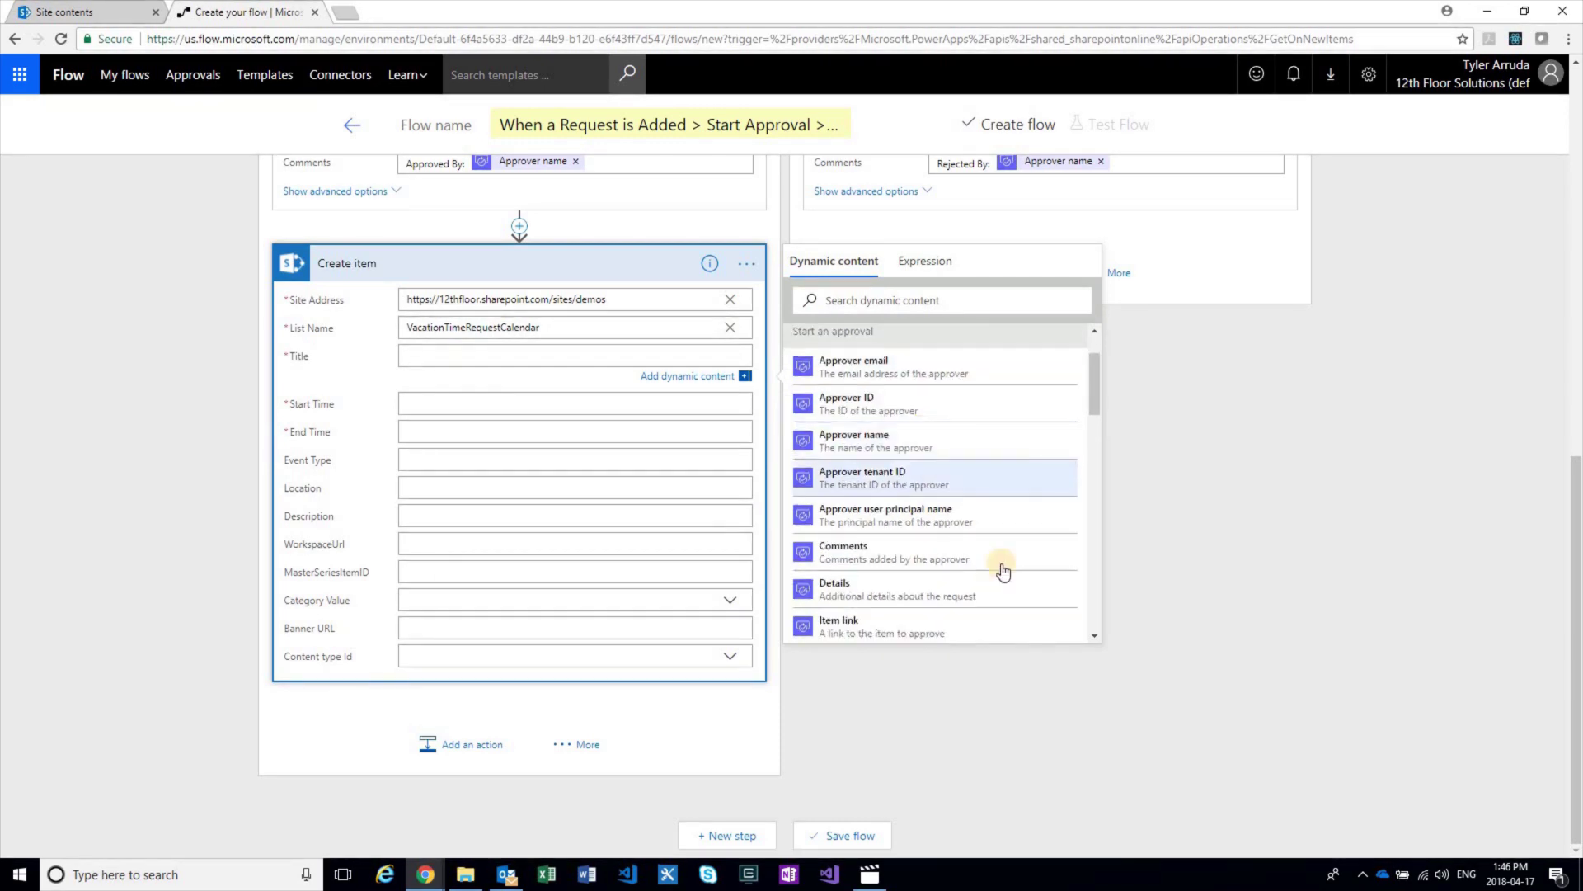
scroll(984, 540, down, 4)
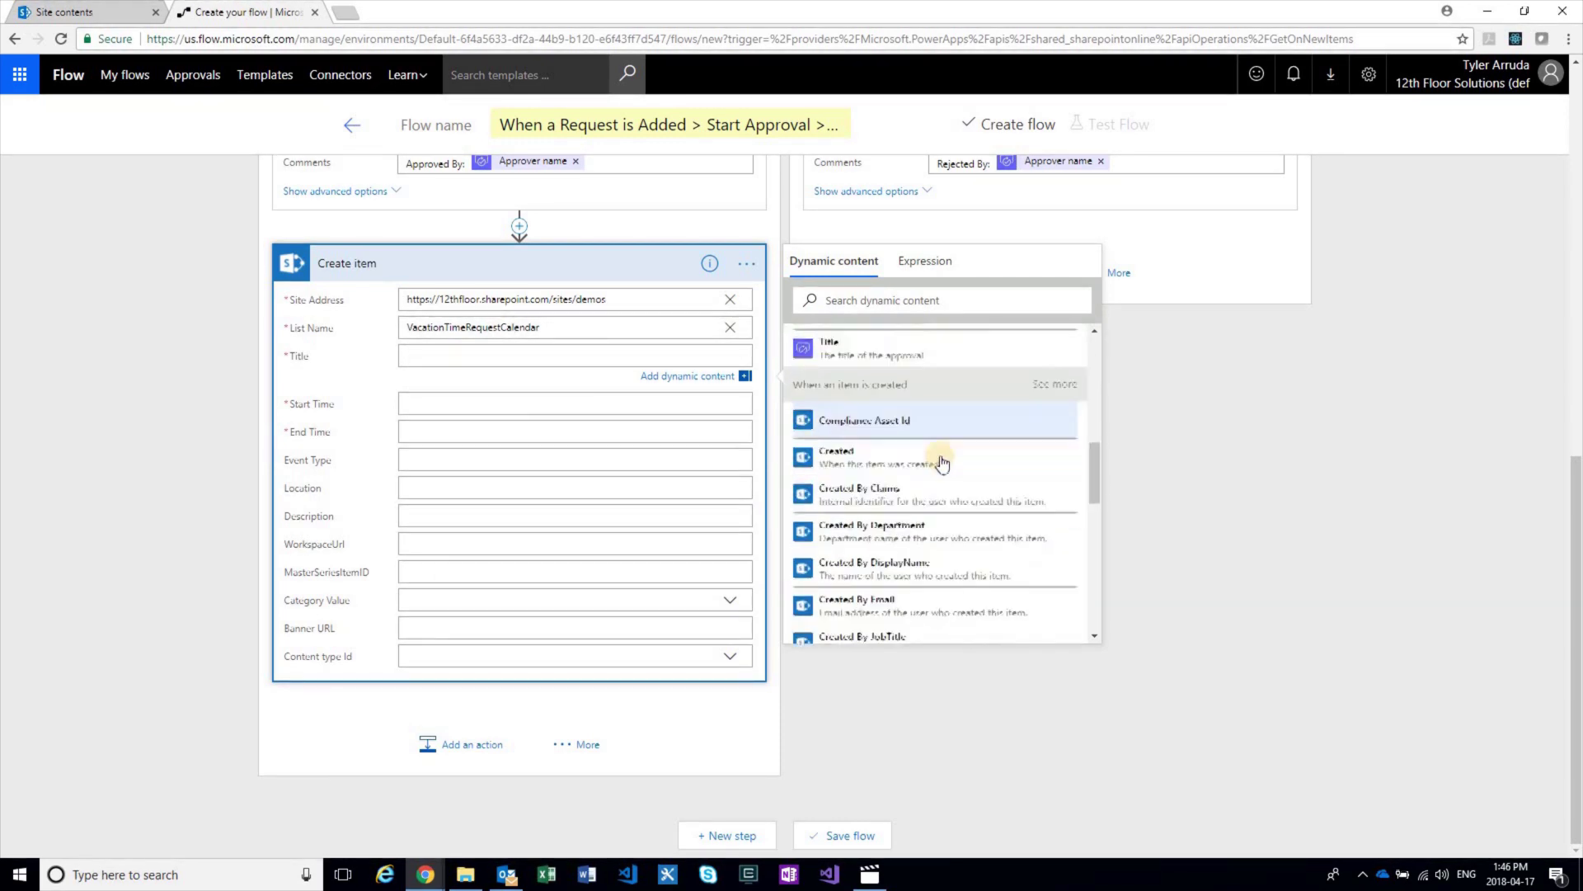
scroll(945, 457, down, 1)
click(947, 456)
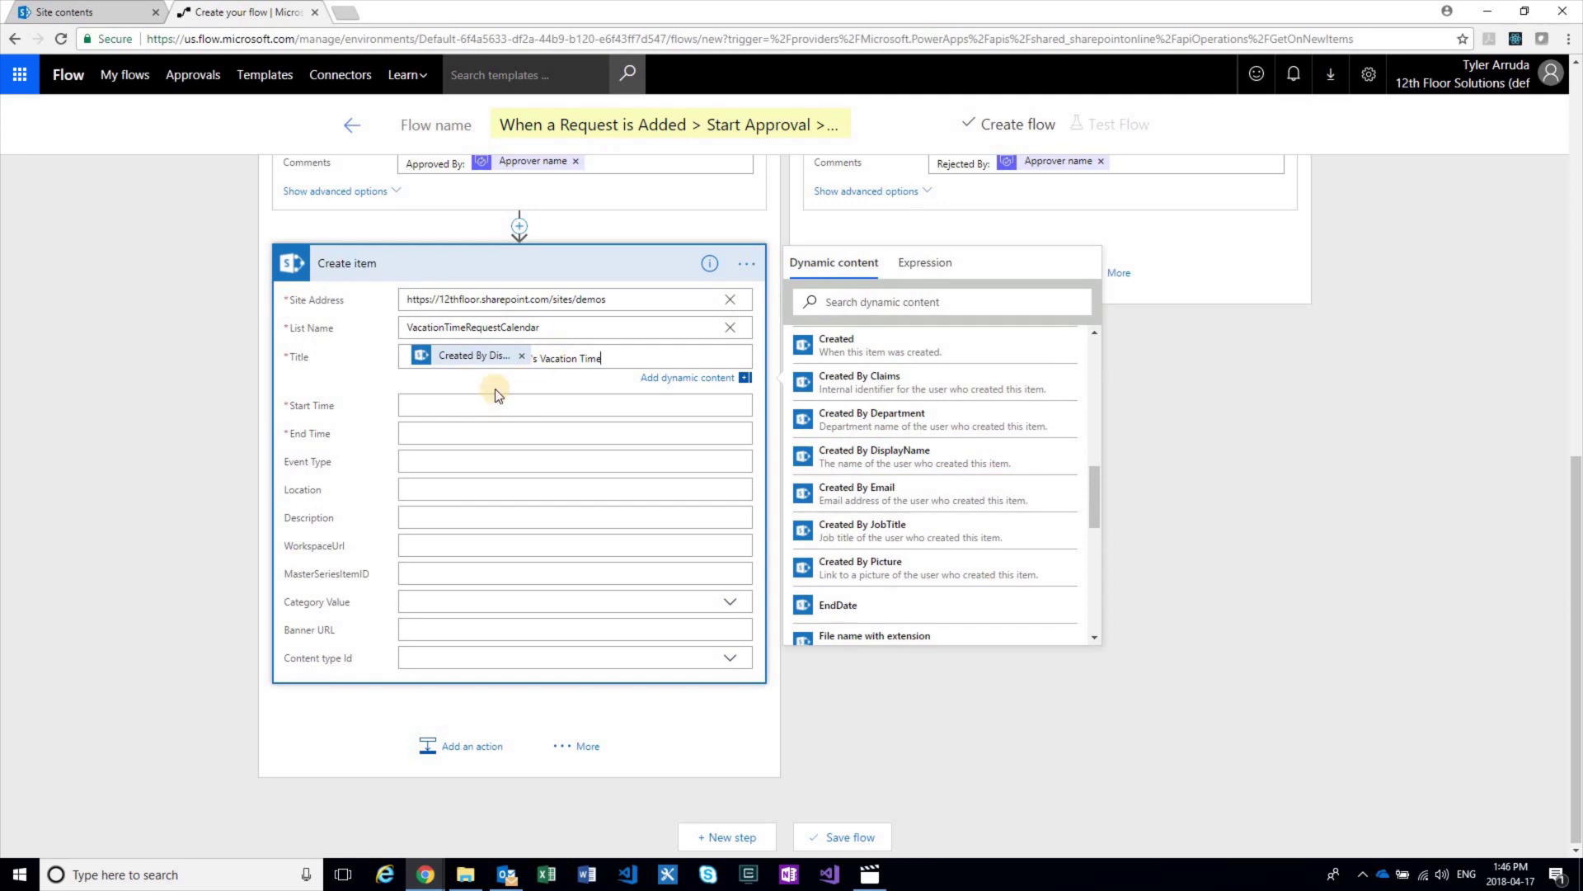
Step: Set the calendar item's Start Time to the dynamic StartDate and its End Time to the dynamic EndDate
click(466, 403)
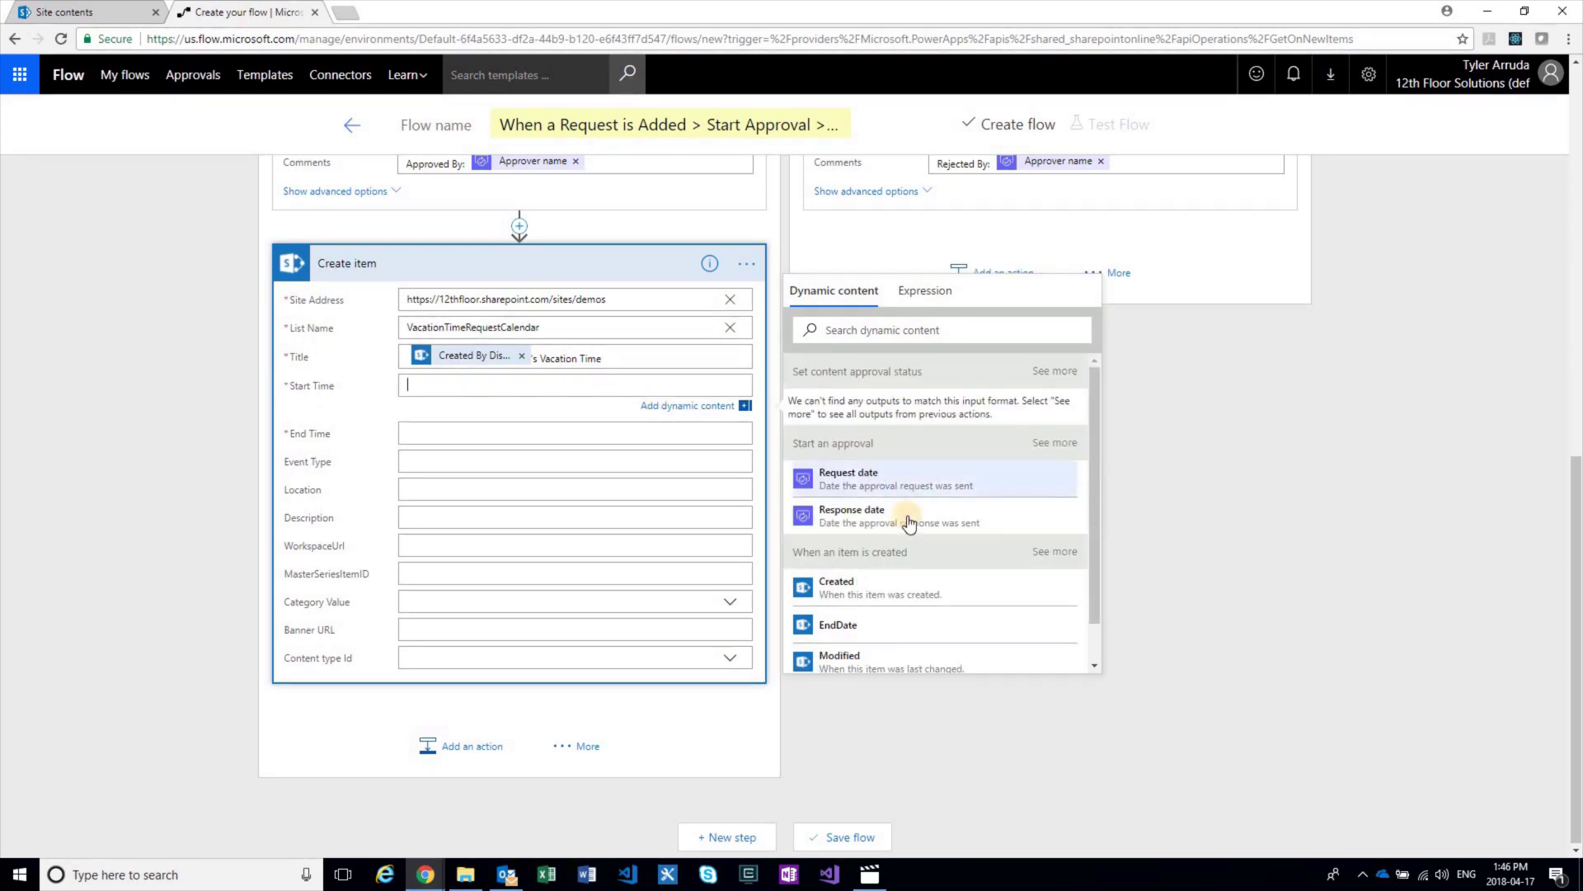
scroll(906, 569, down, 2)
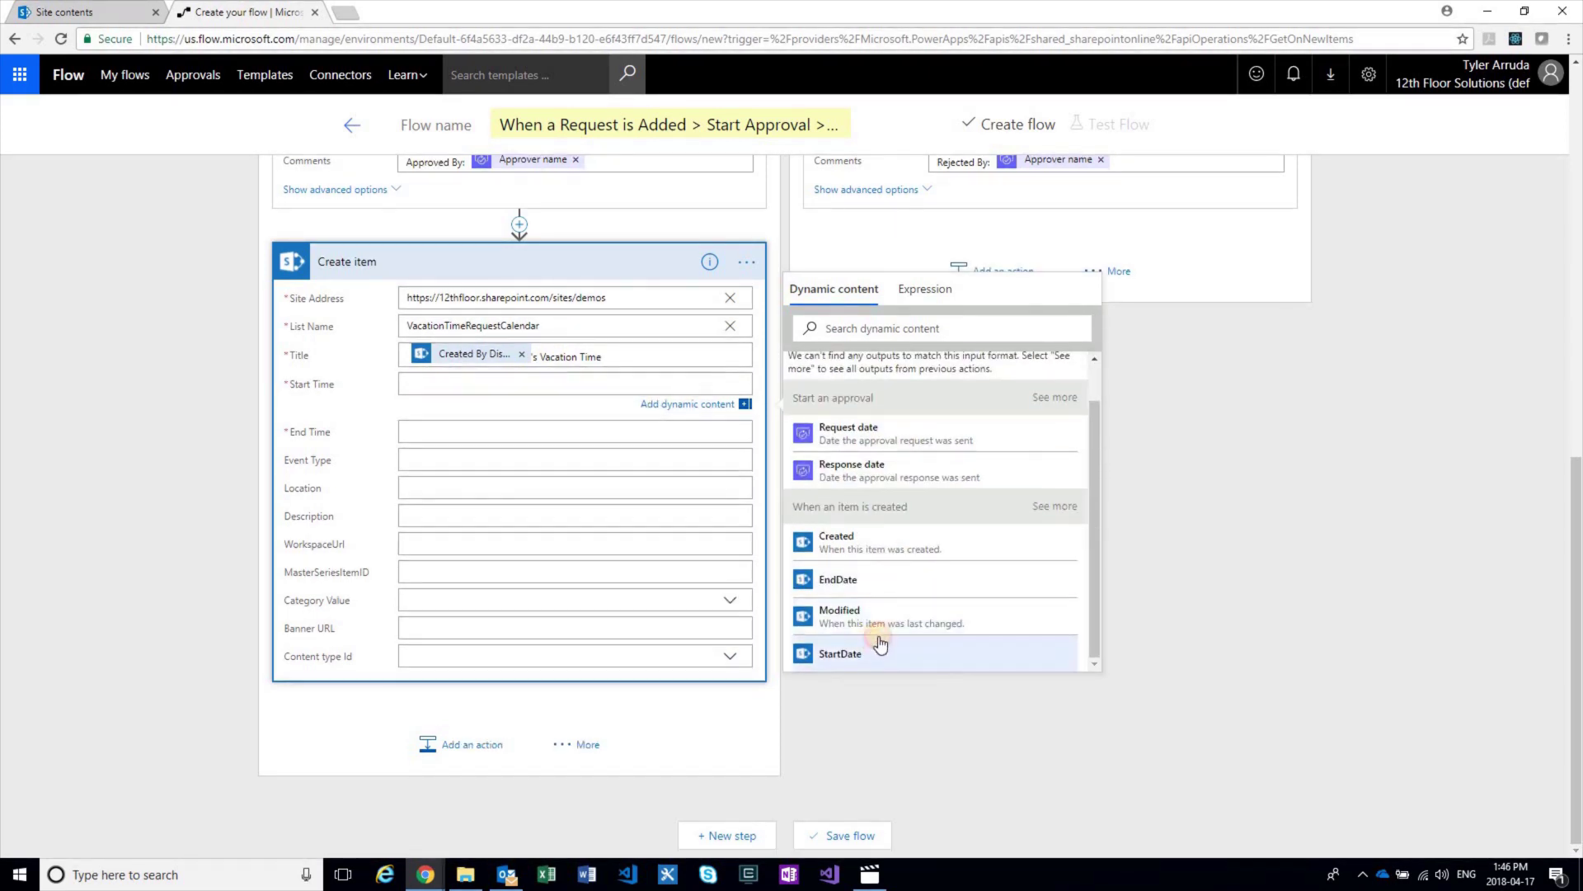
click(876, 650)
click(577, 442)
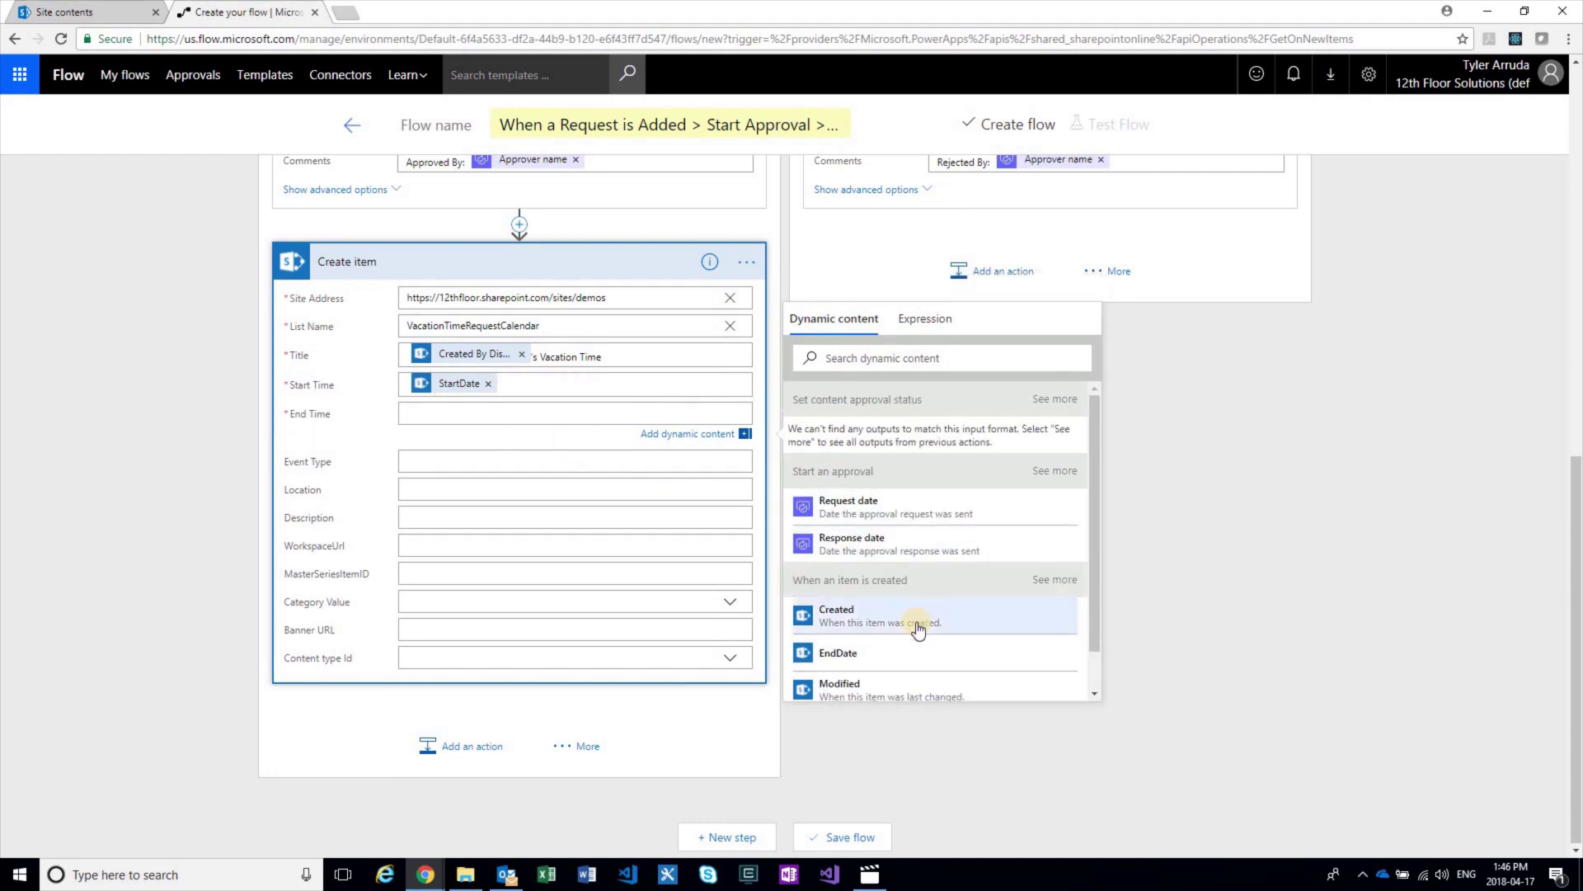
scroll(917, 629, down, 1)
click(874, 611)
Step: Save the flow and update it once more from the top of the designer
scroll(749, 732, down, 2)
click(845, 836)
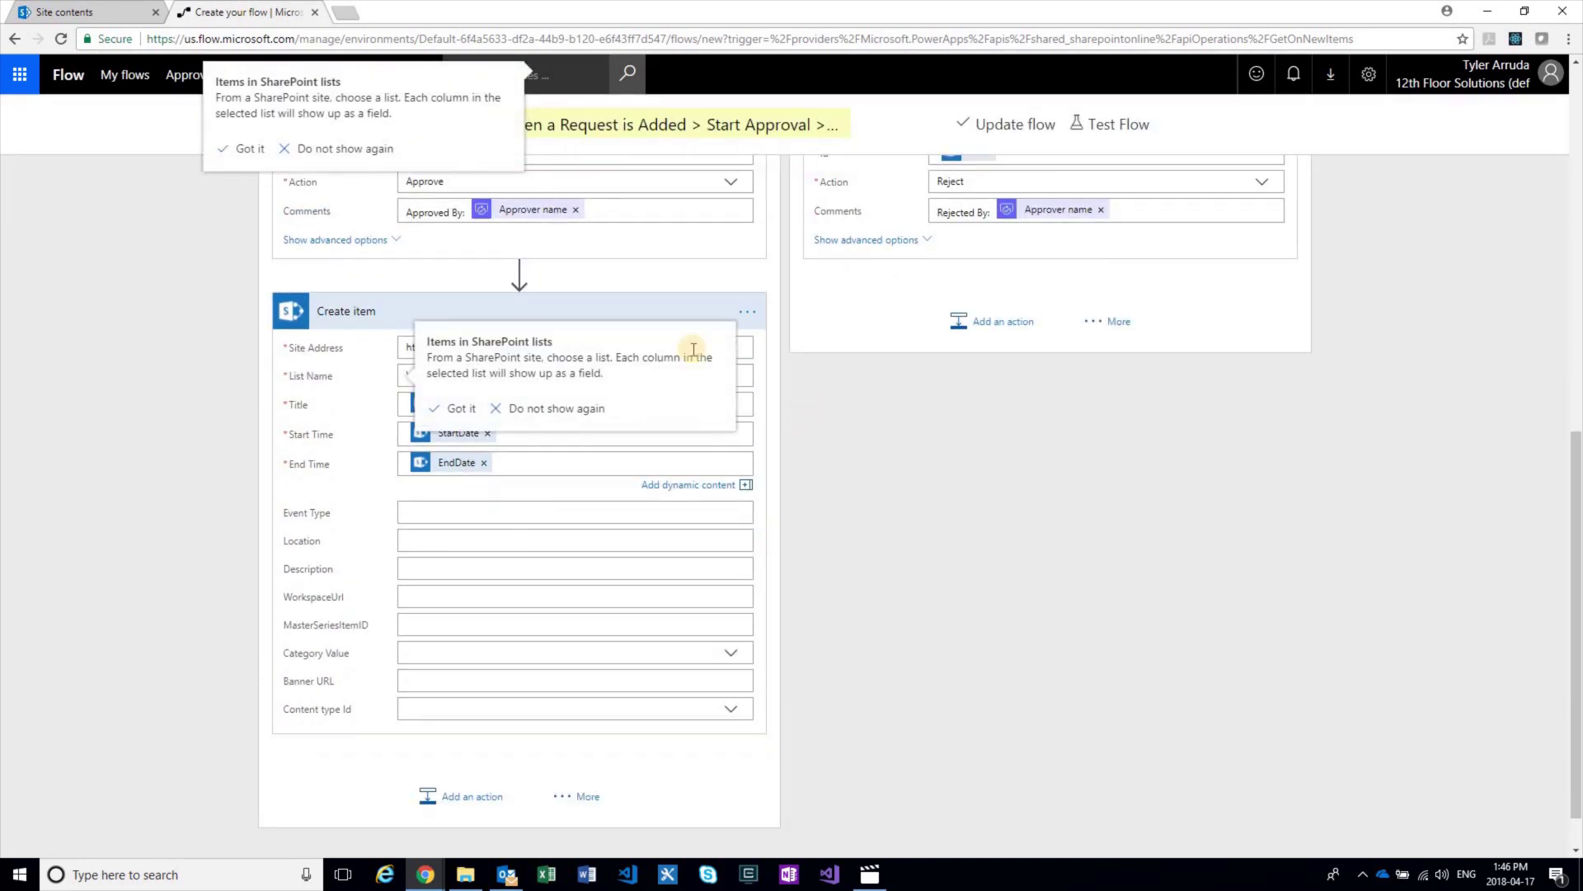
scroll(674, 499, up, 5)
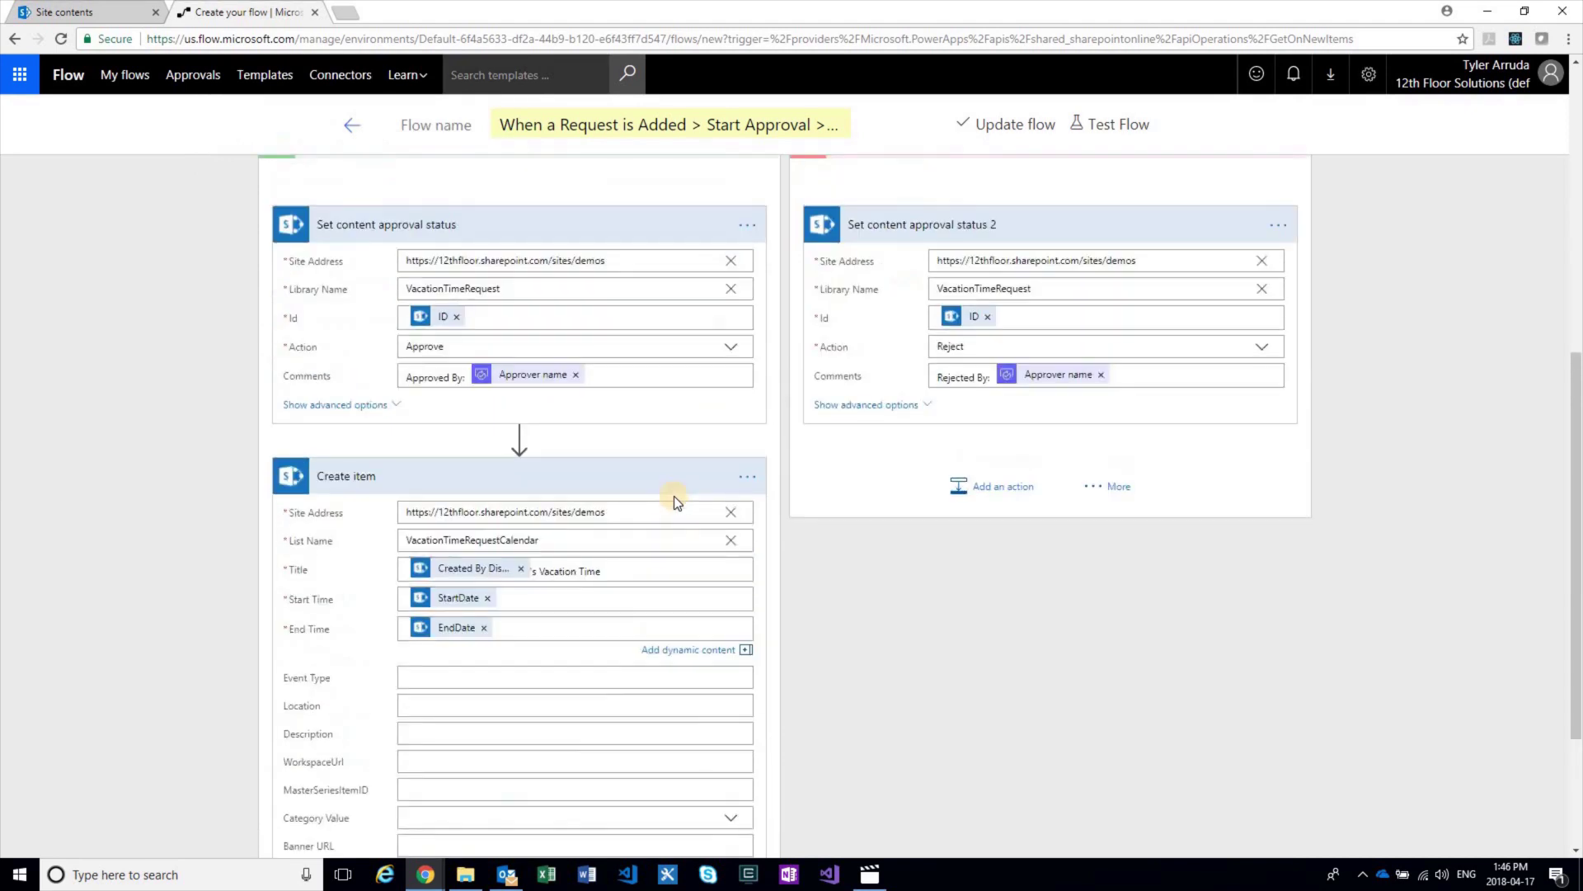
scroll(675, 496, up, 4)
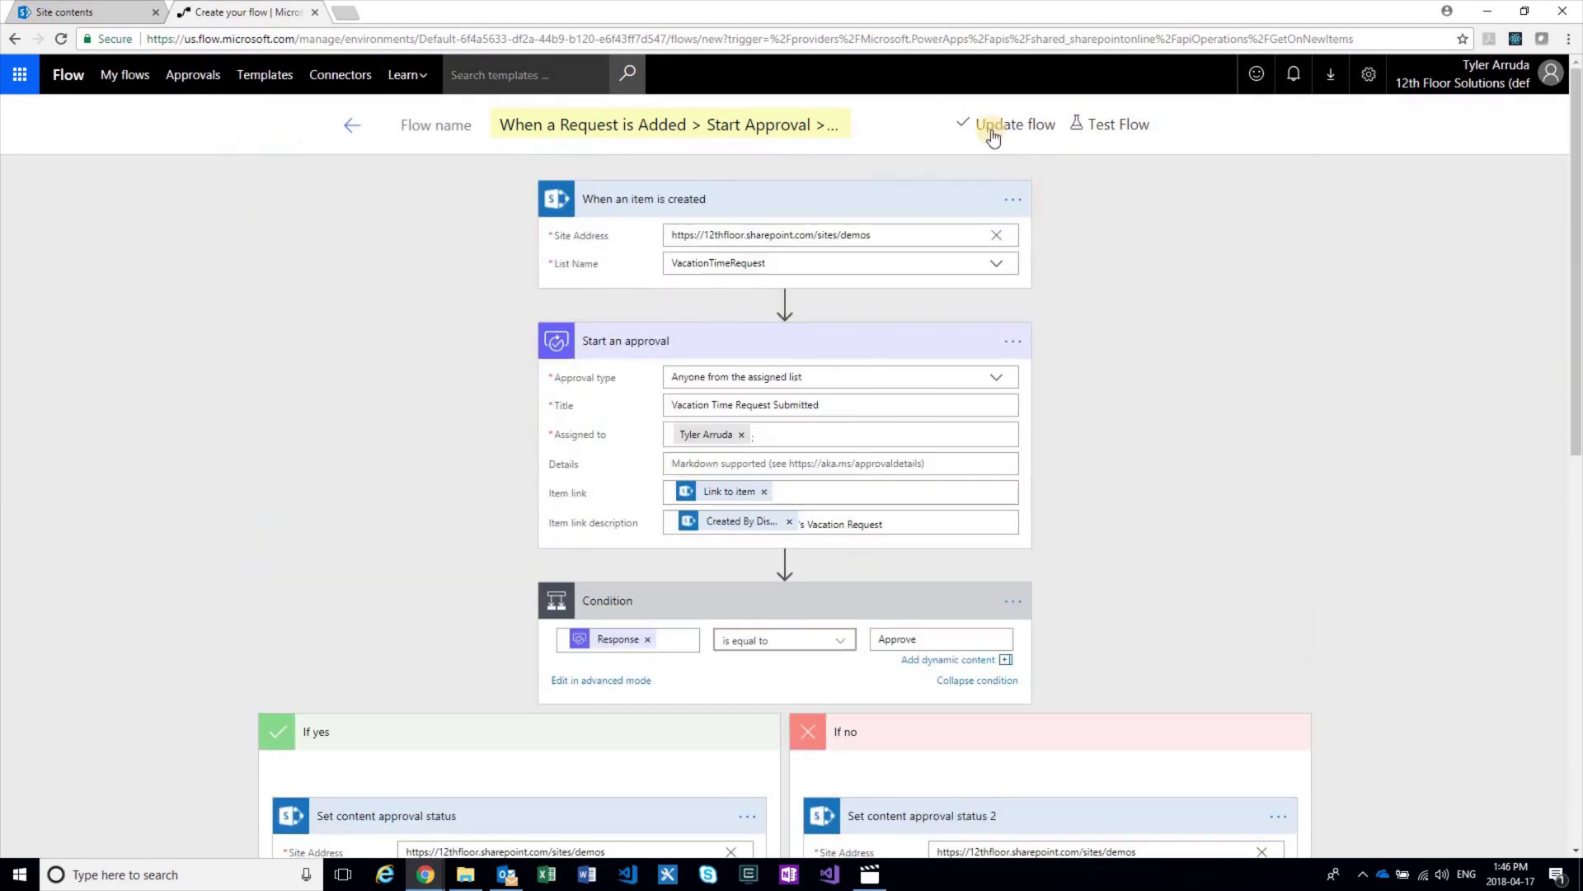
click(1015, 123)
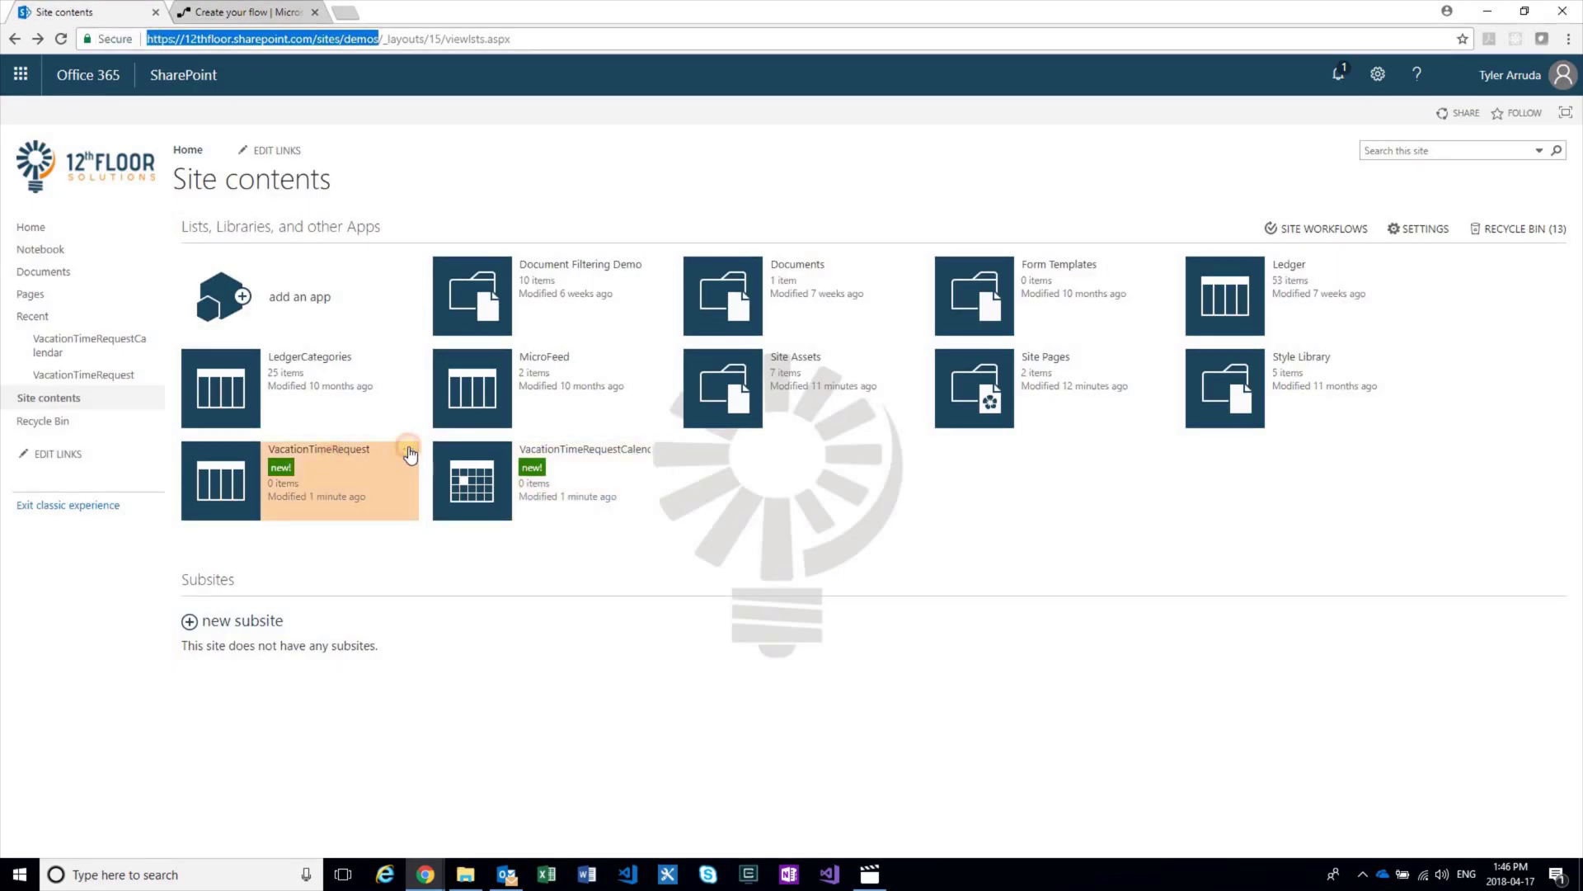
Step: Start a new item in the SharePoint VacationTimeRequest list and title it "My First Request"
click(409, 450)
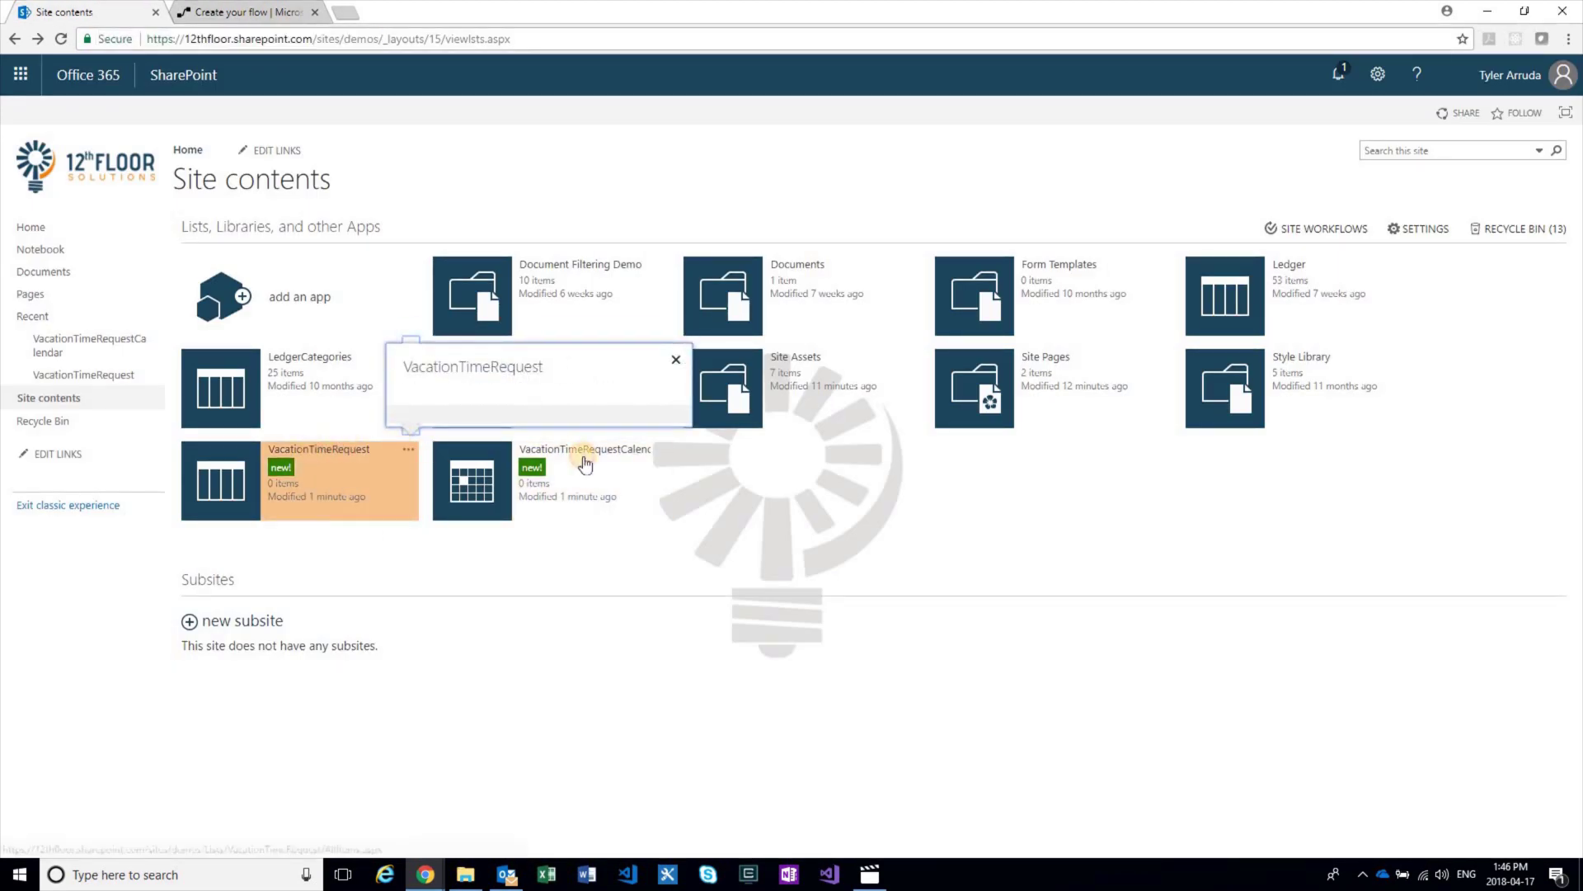
click(582, 457)
click(201, 234)
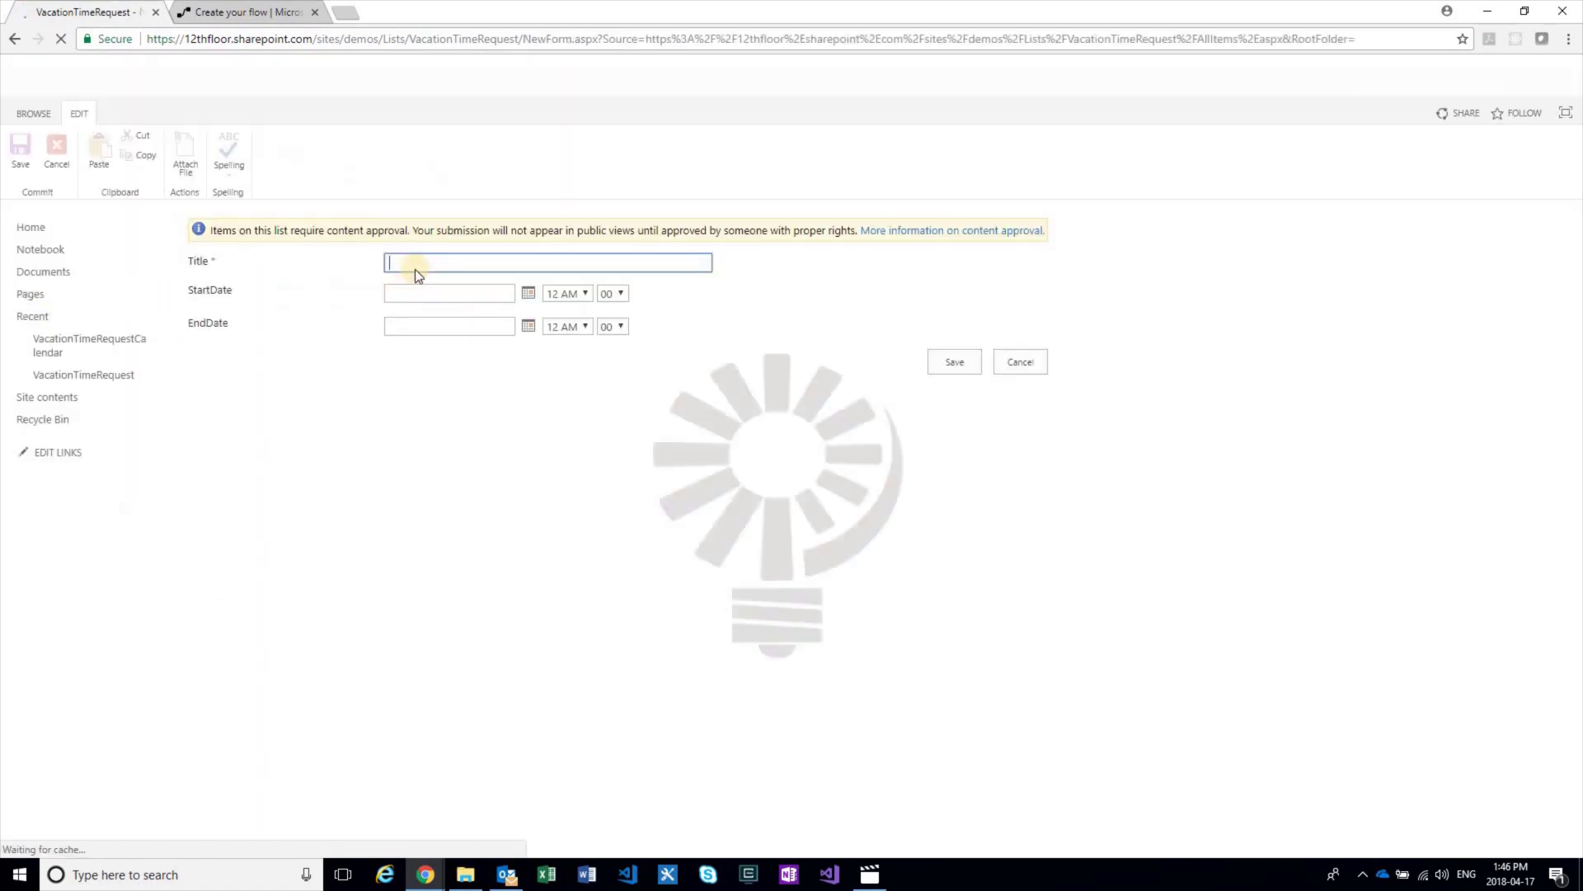
text(T)
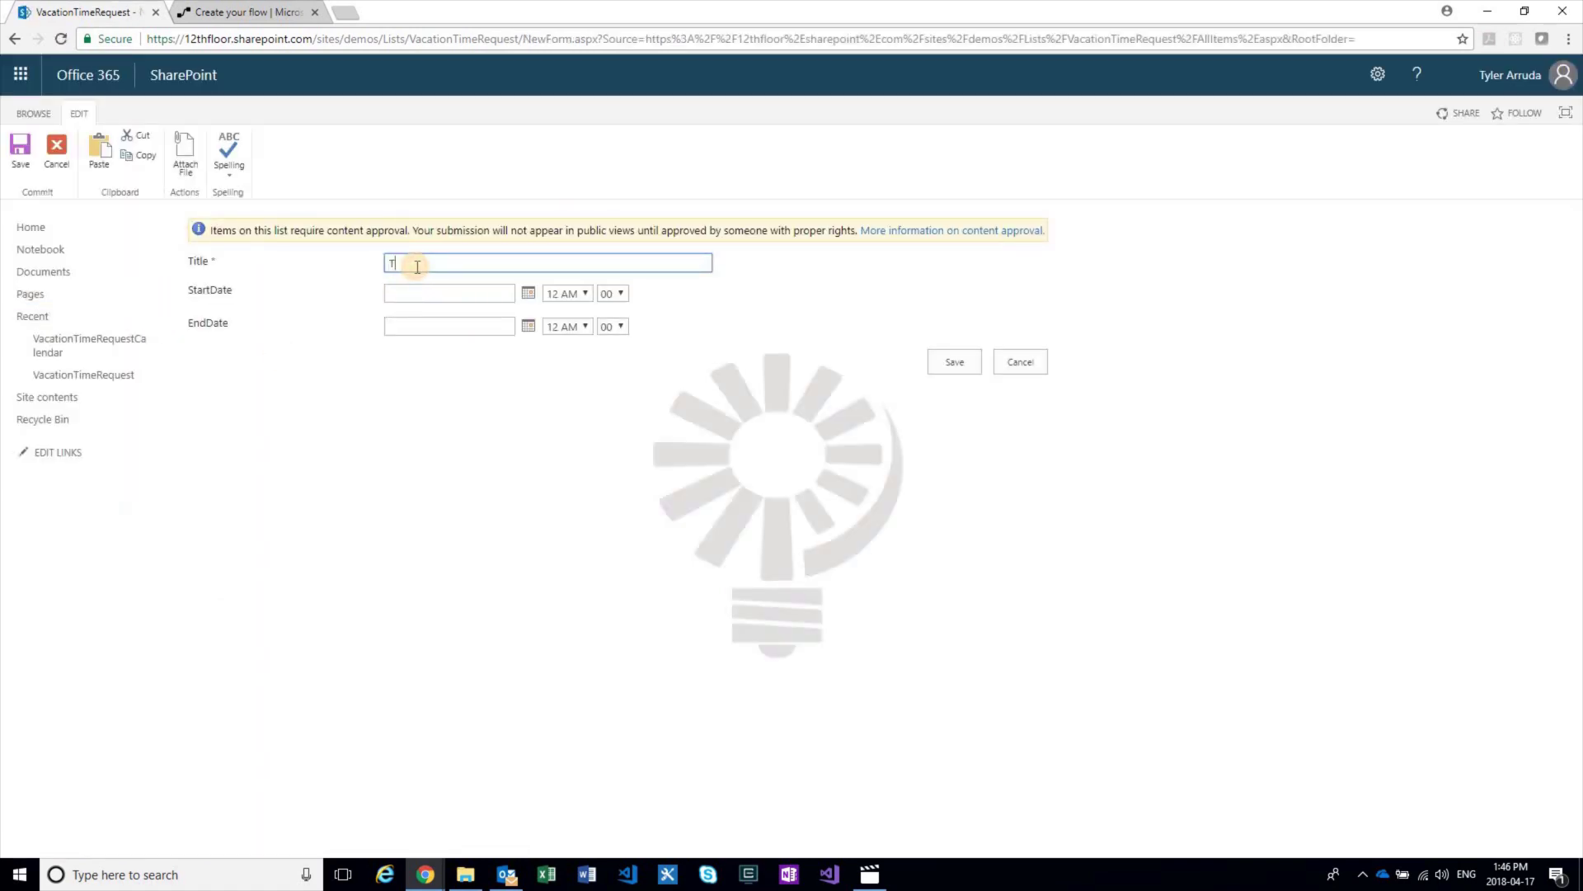
text(y)
text(My)
text( First Request)
key(Tab)
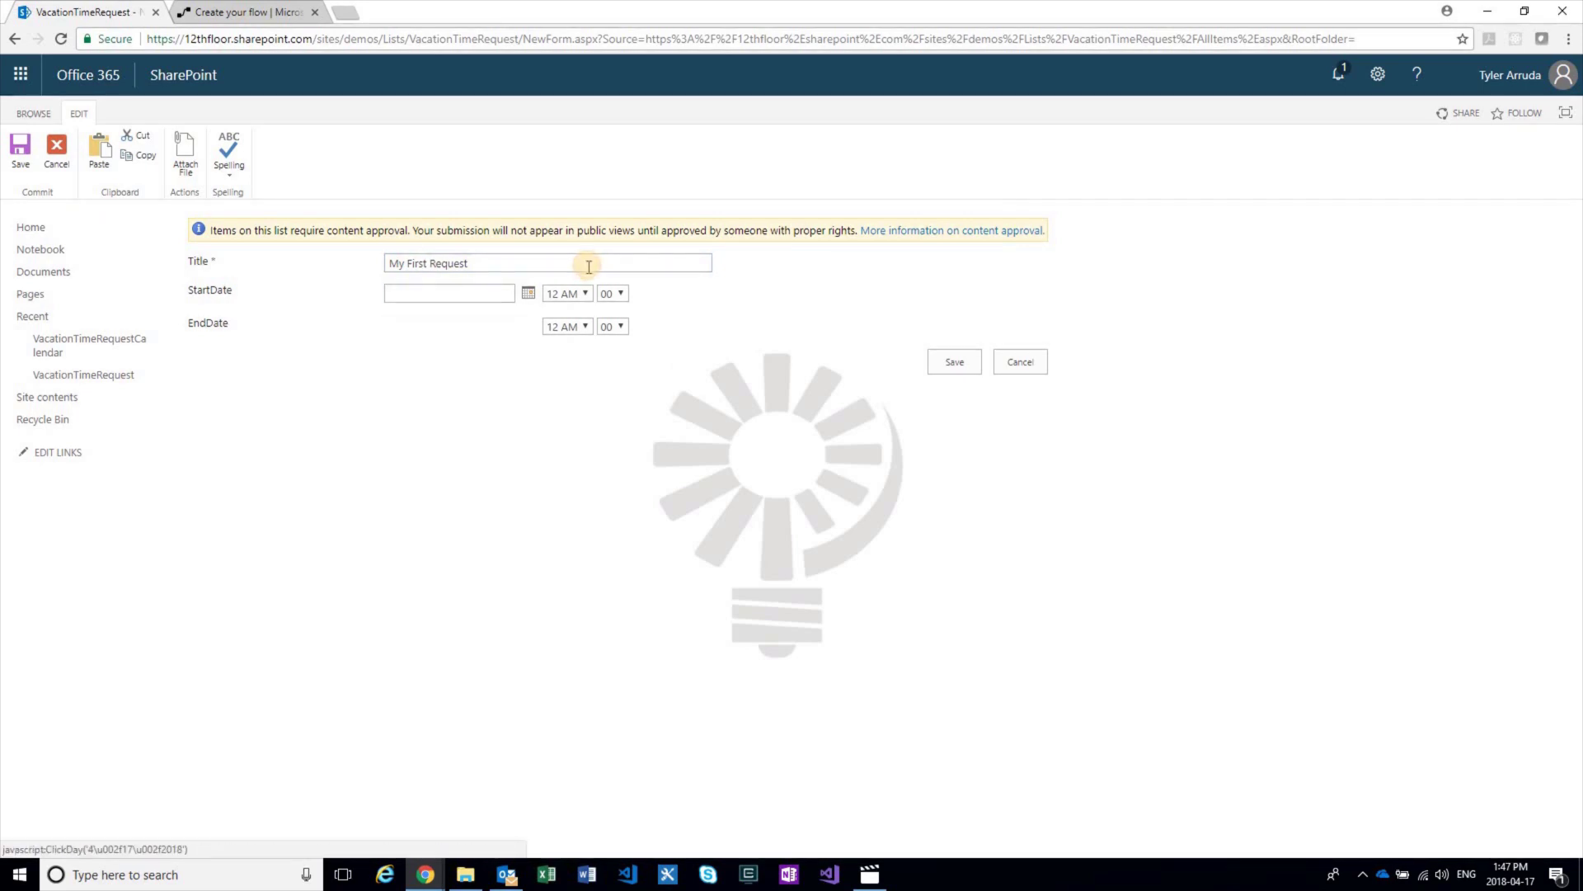
Step: Set the request's StartDate to 4/24/2018 and EndDate to 4/27/2018, and save the new item
click(529, 293)
click(431, 415)
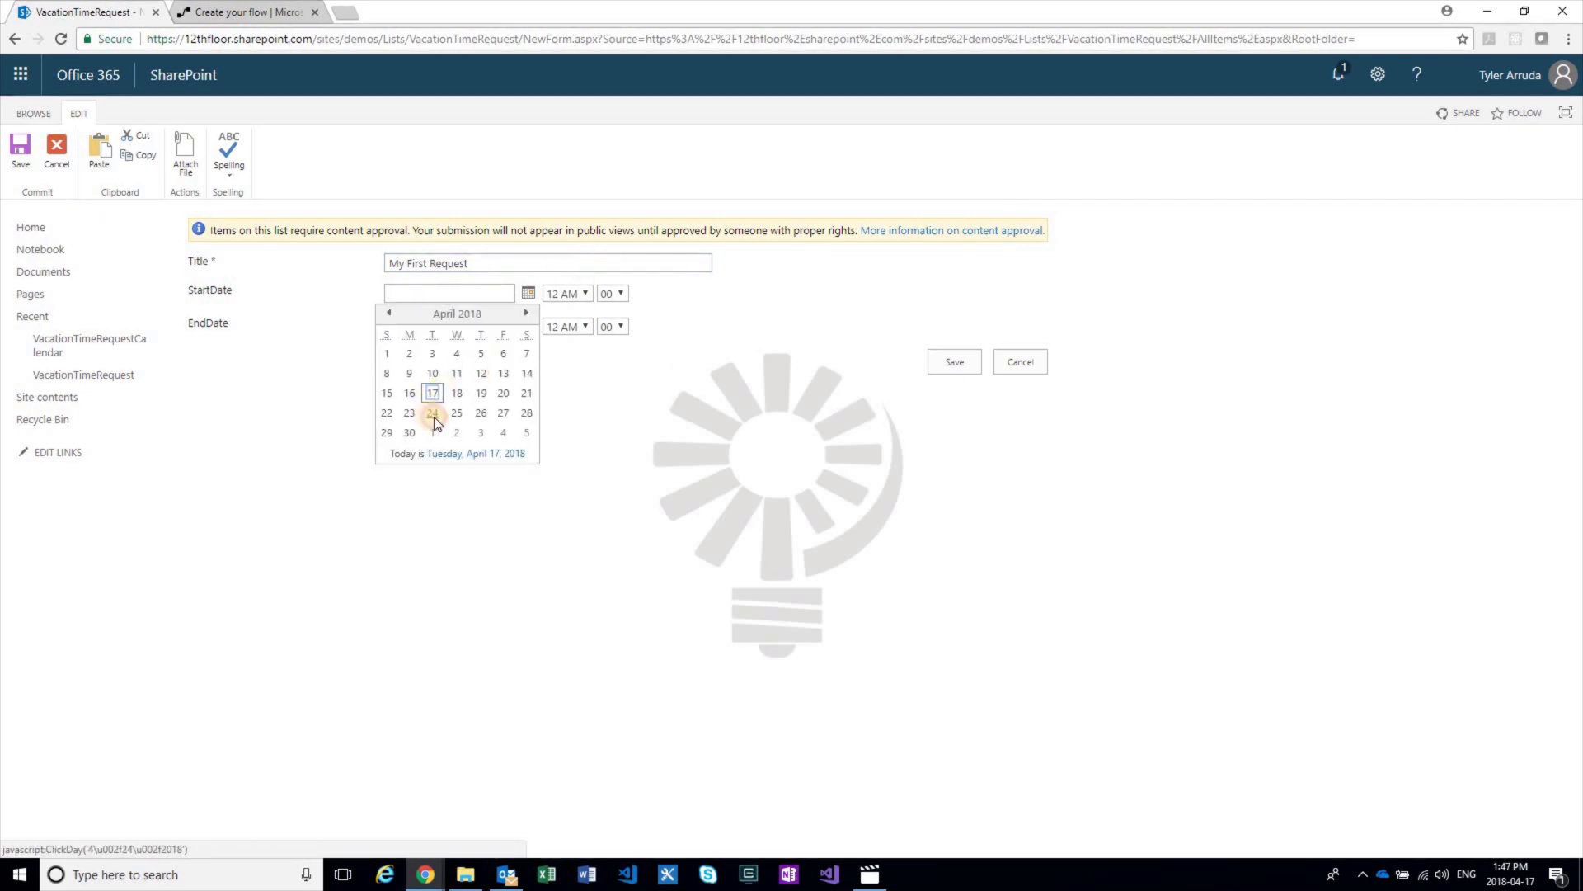
click(528, 328)
key(Tab)
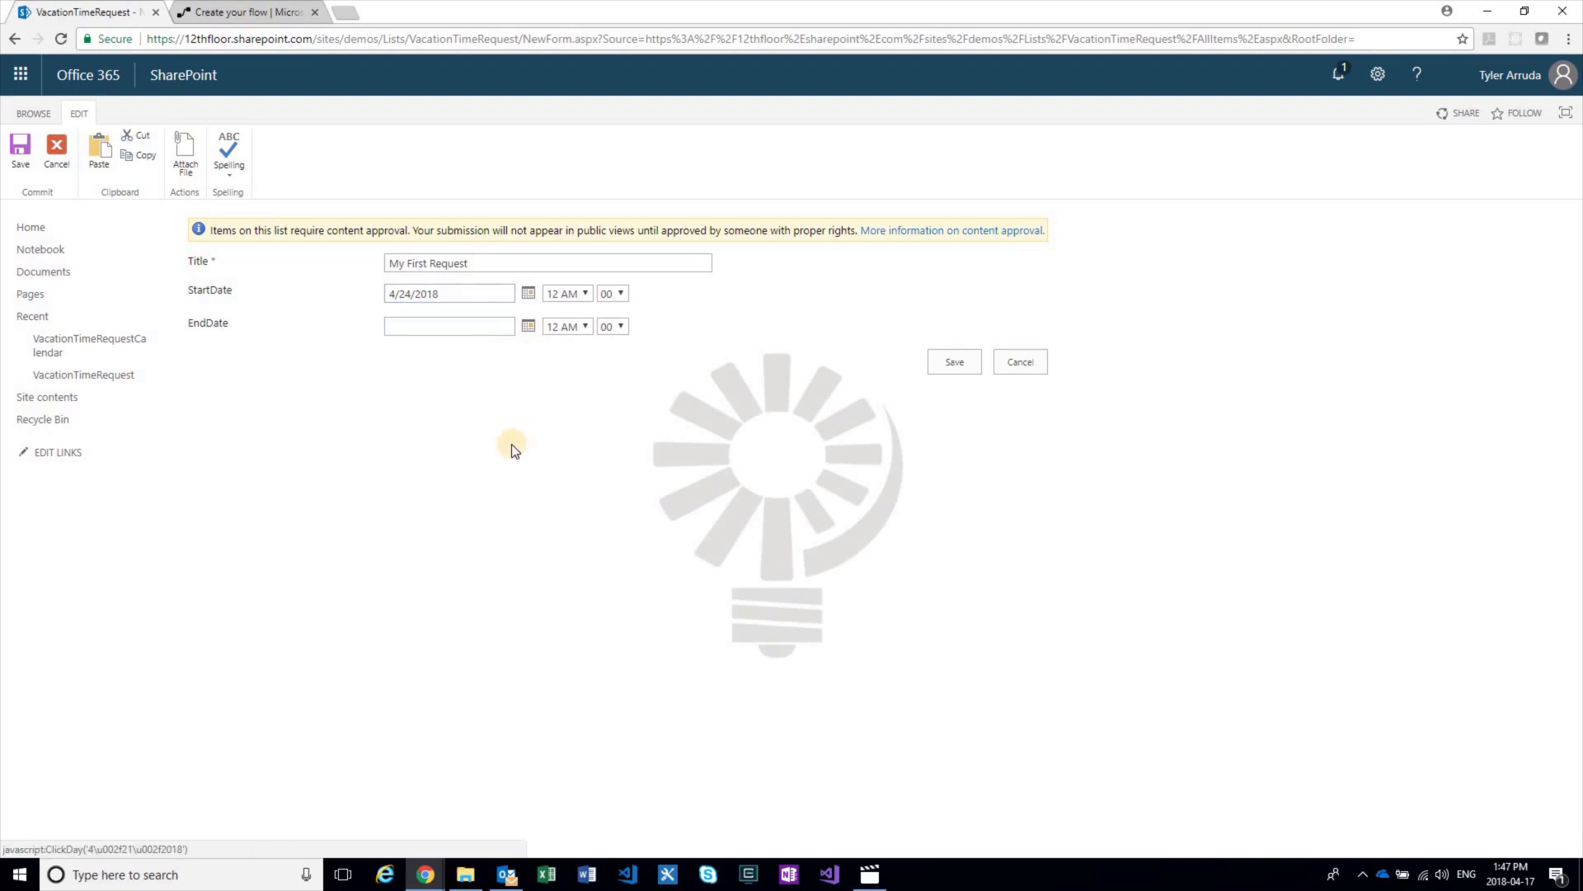
key(Return)
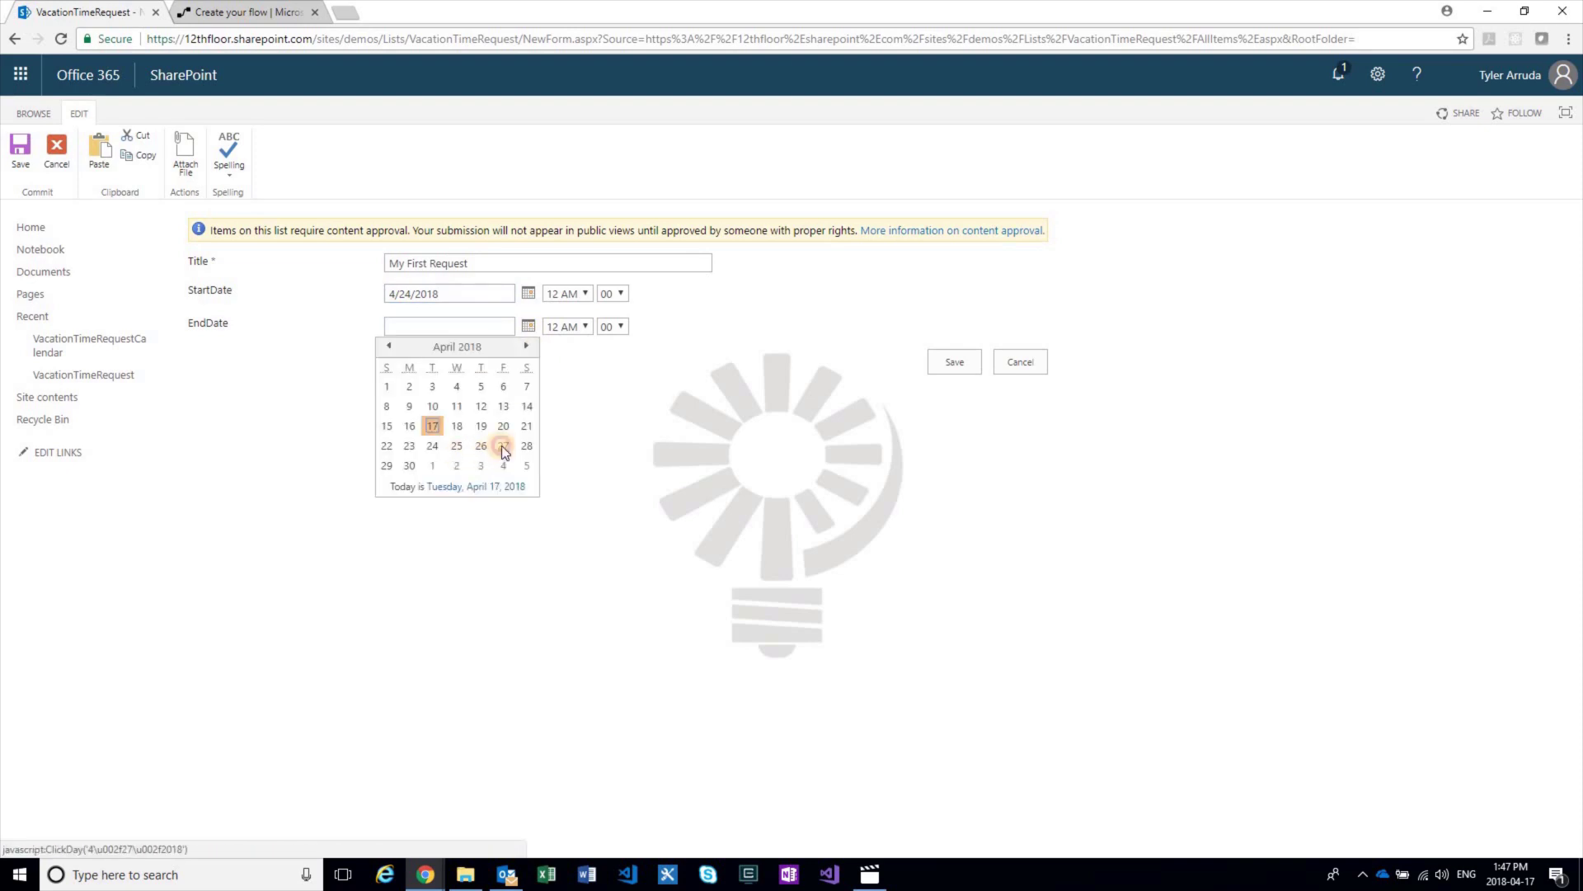
key(Return)
key(Return)
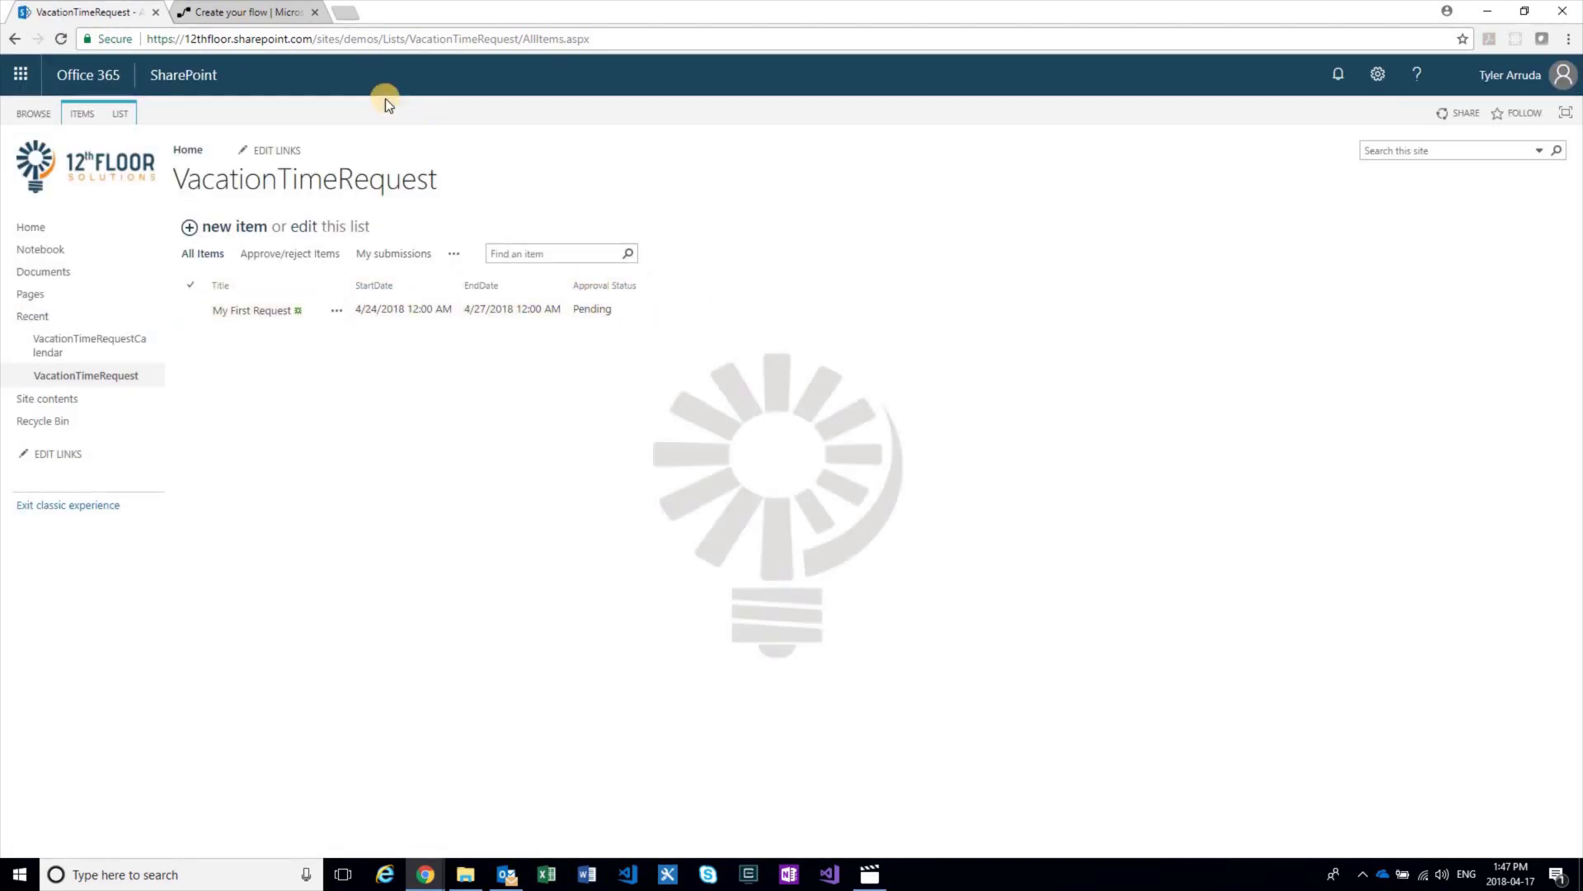
Step: Review the flow's actions in the designer and check the new request's Approval Status in the VacationTimeRequest list
click(295, 17)
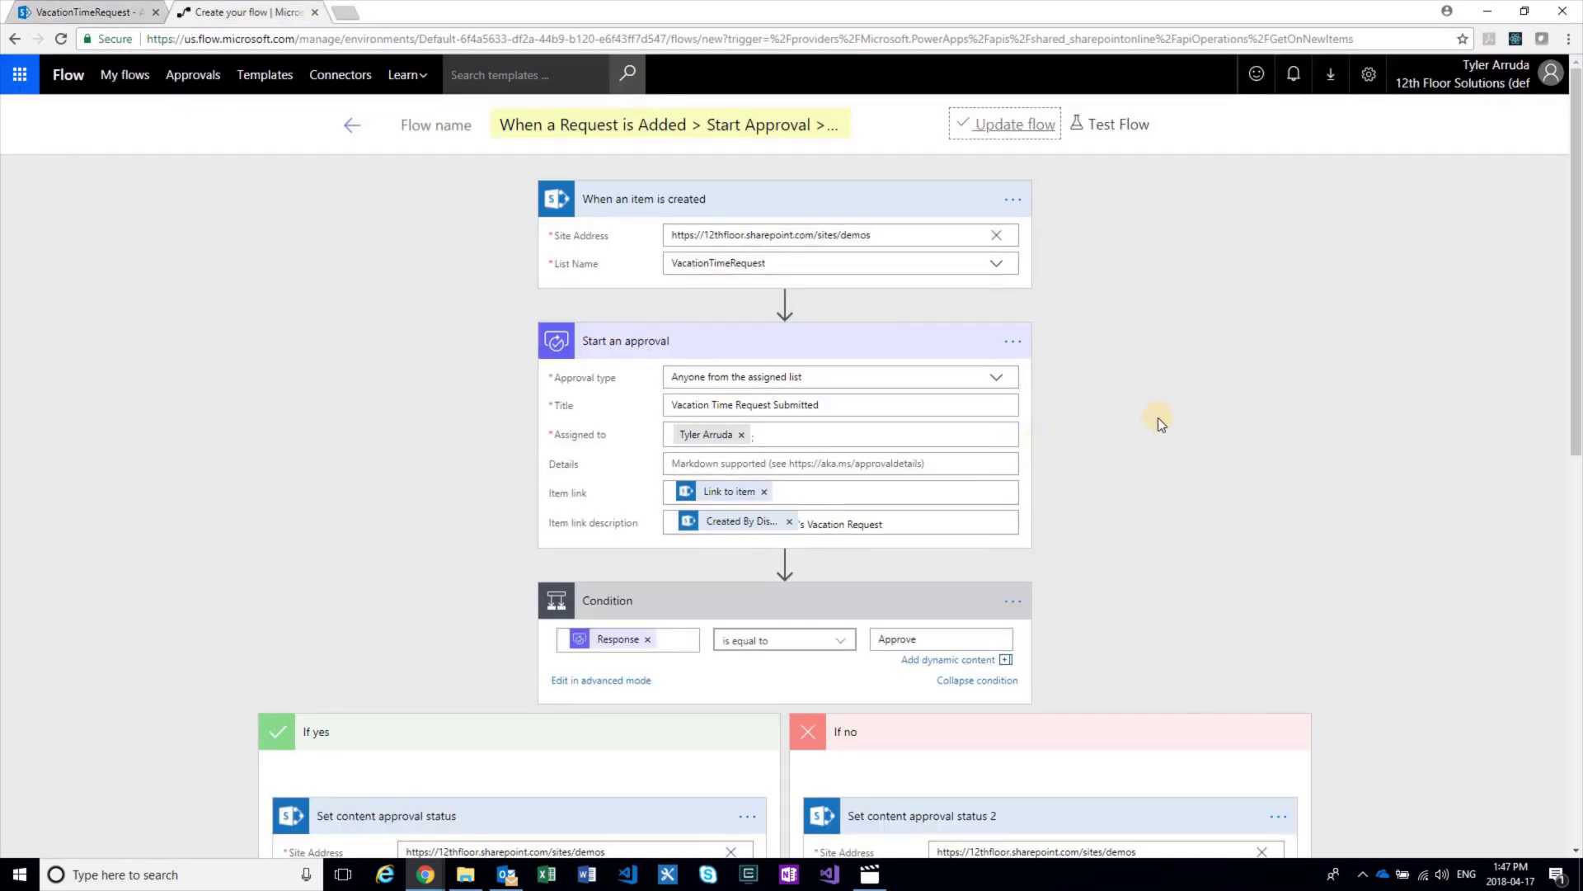
scroll(1160, 418, down, 4)
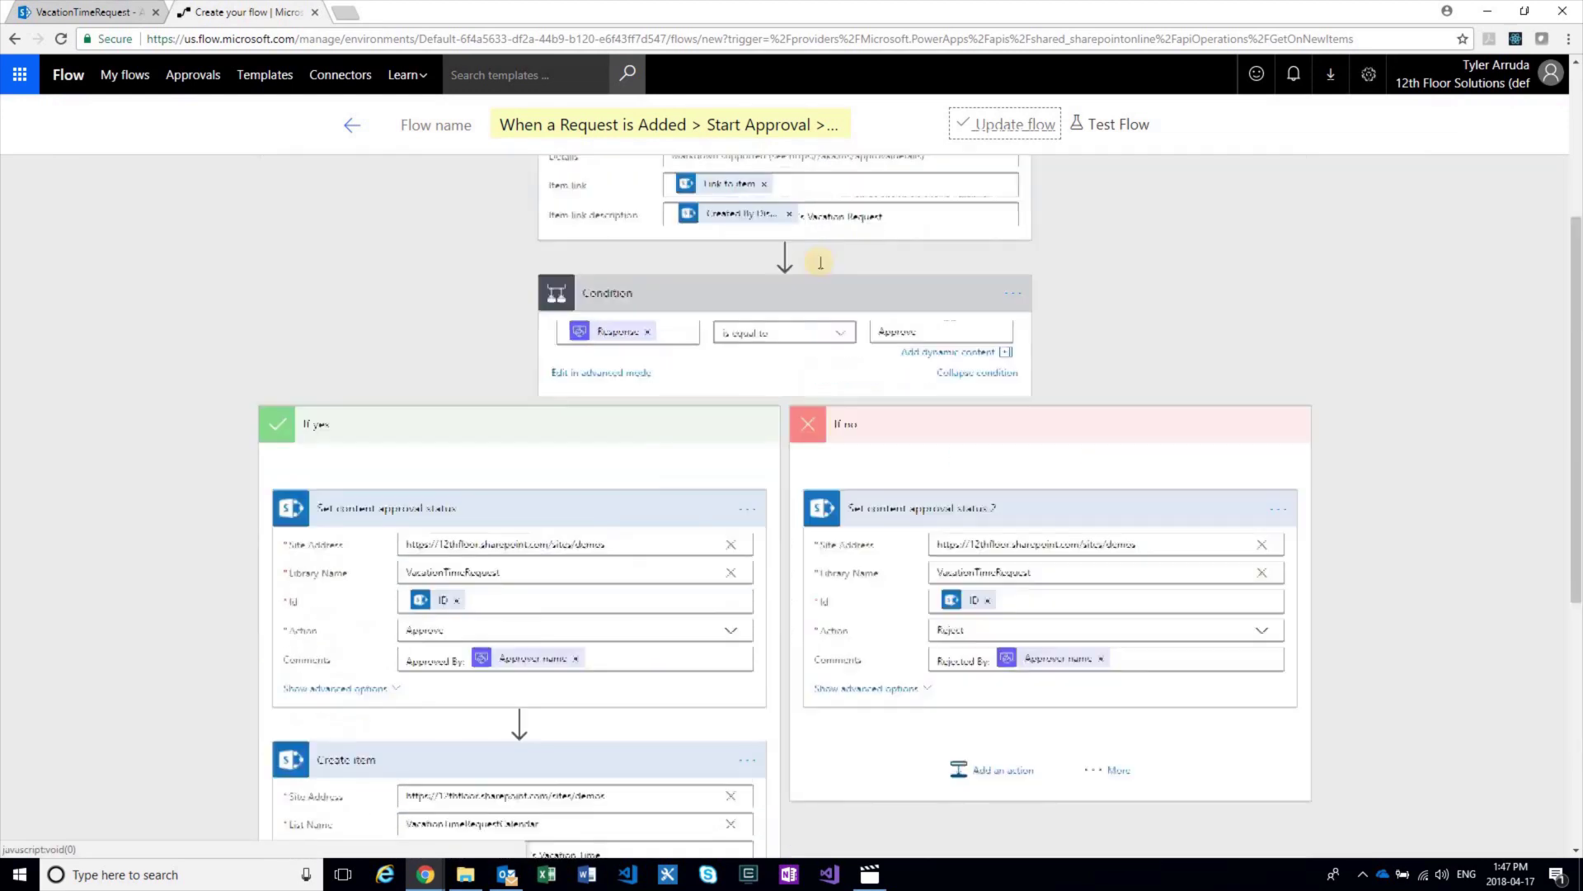
scroll(821, 262, up, 4)
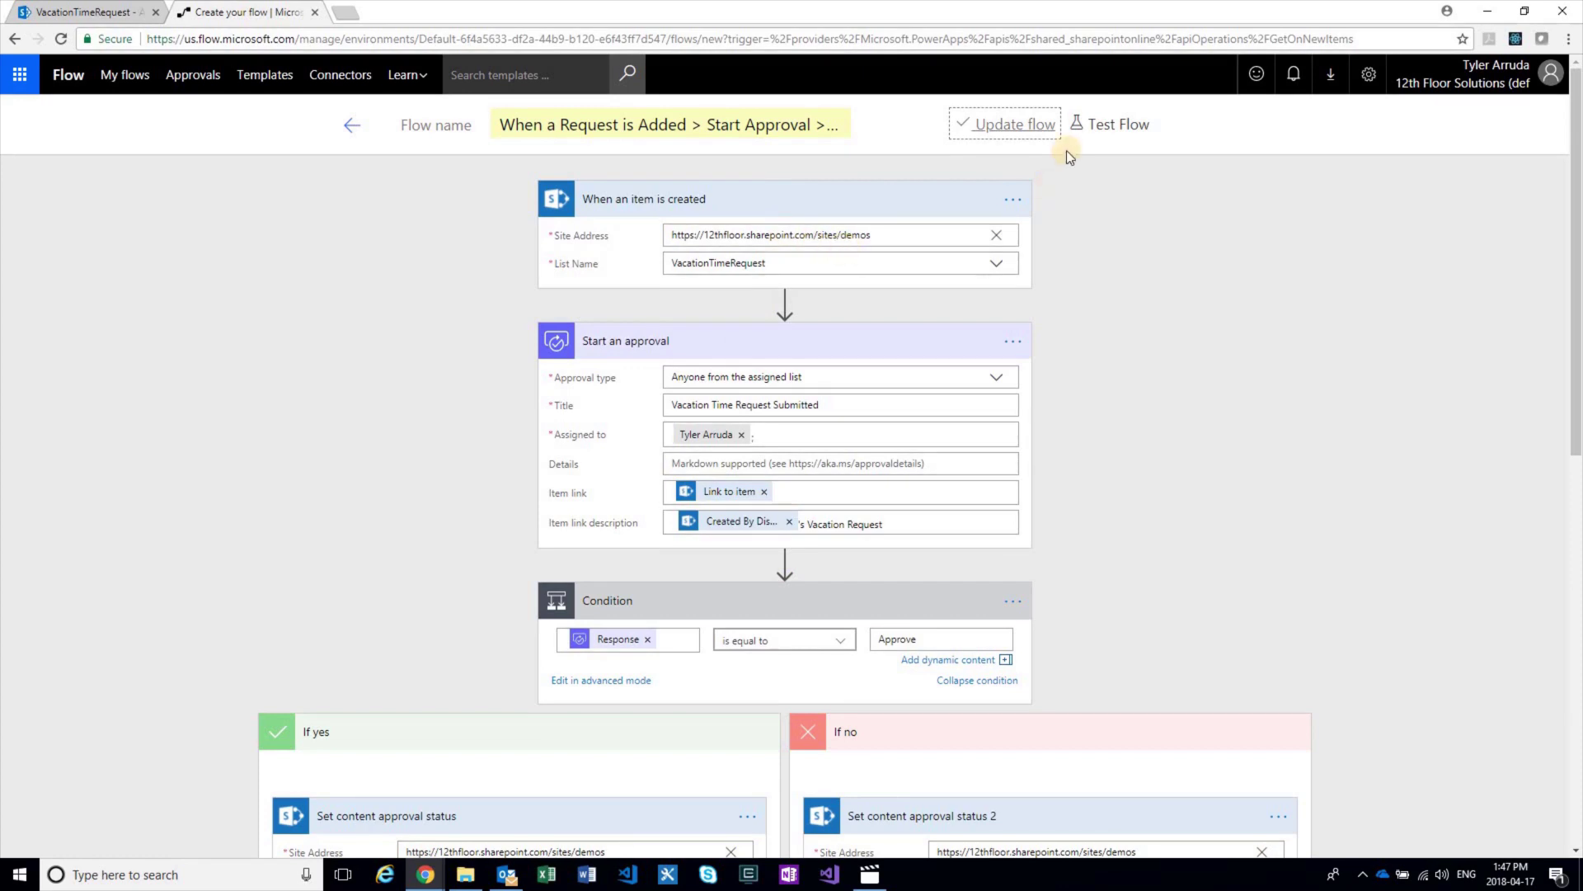
click(91, 12)
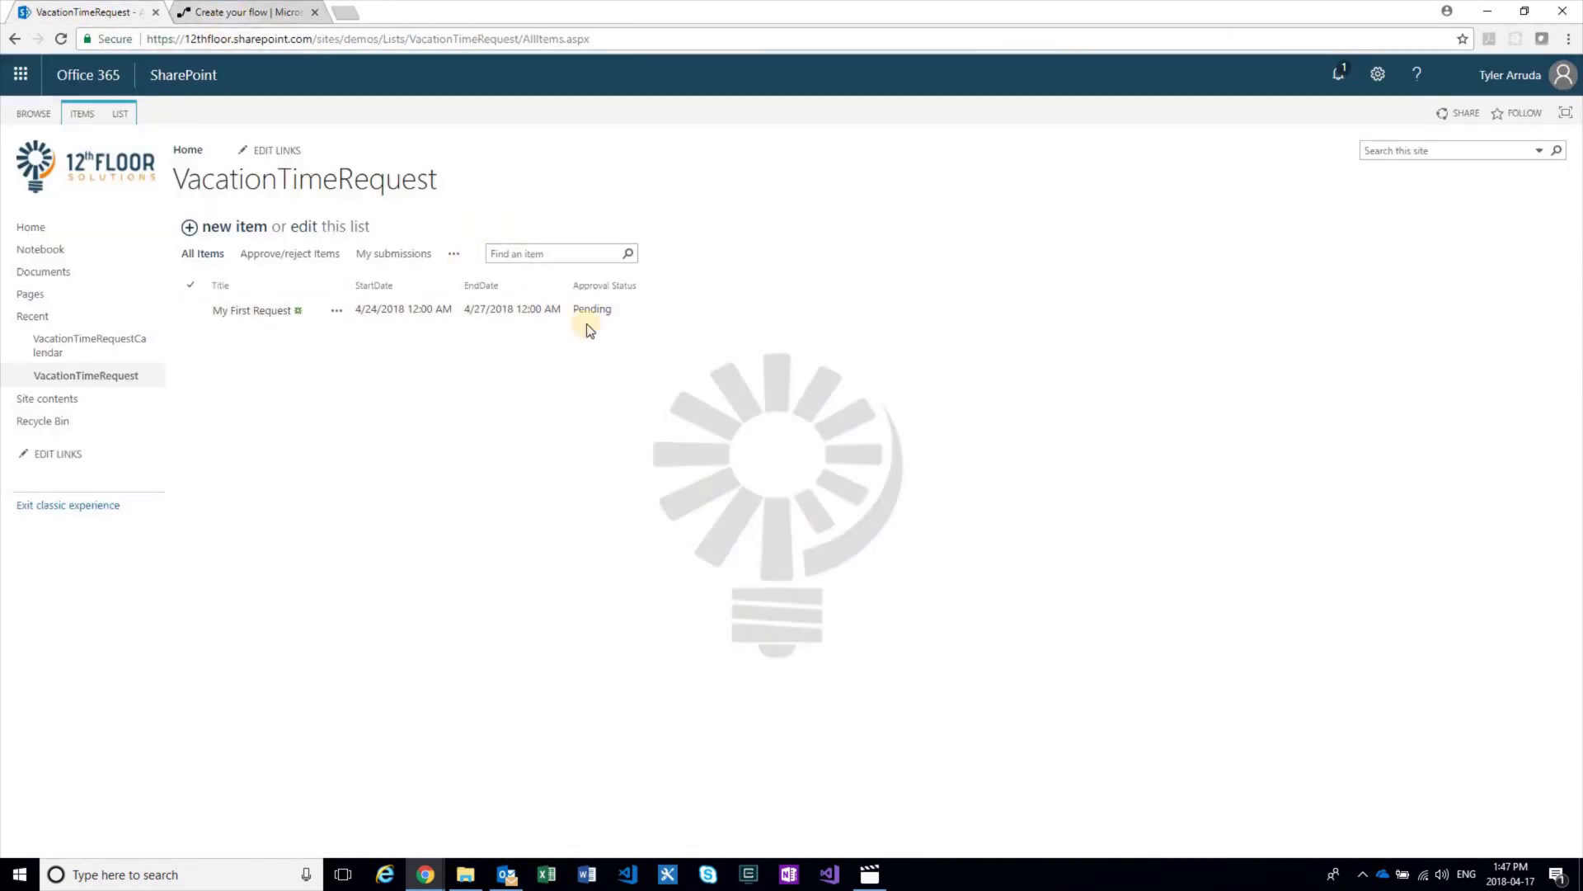
Step: Open the current run of the "Create Vacation Calendar Item" flow from its full run history
key(ctrl+Tab)
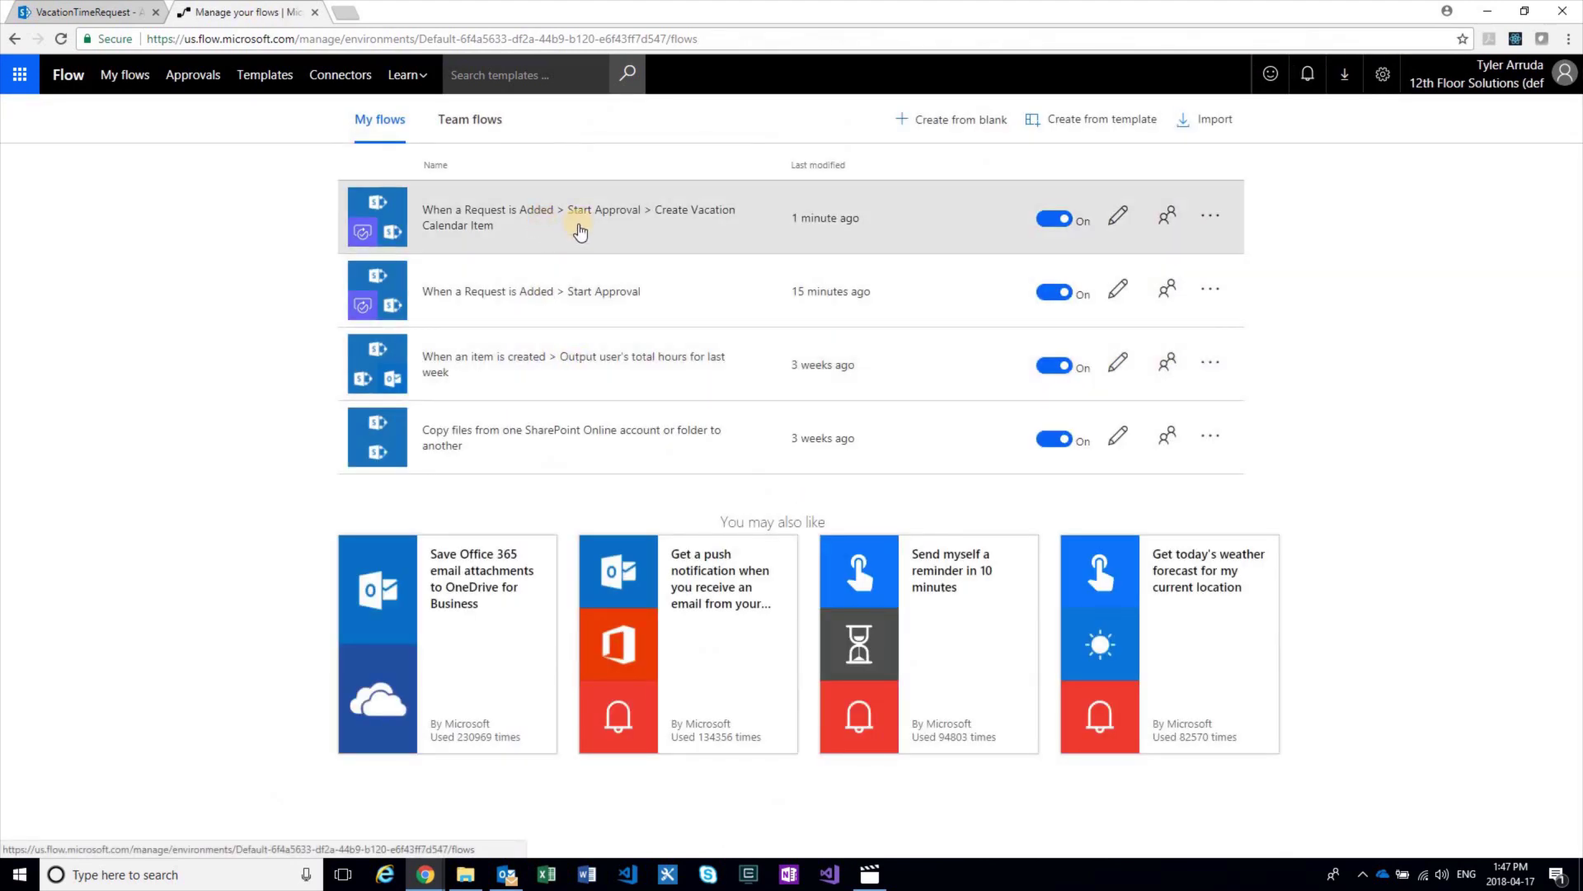
click(561, 216)
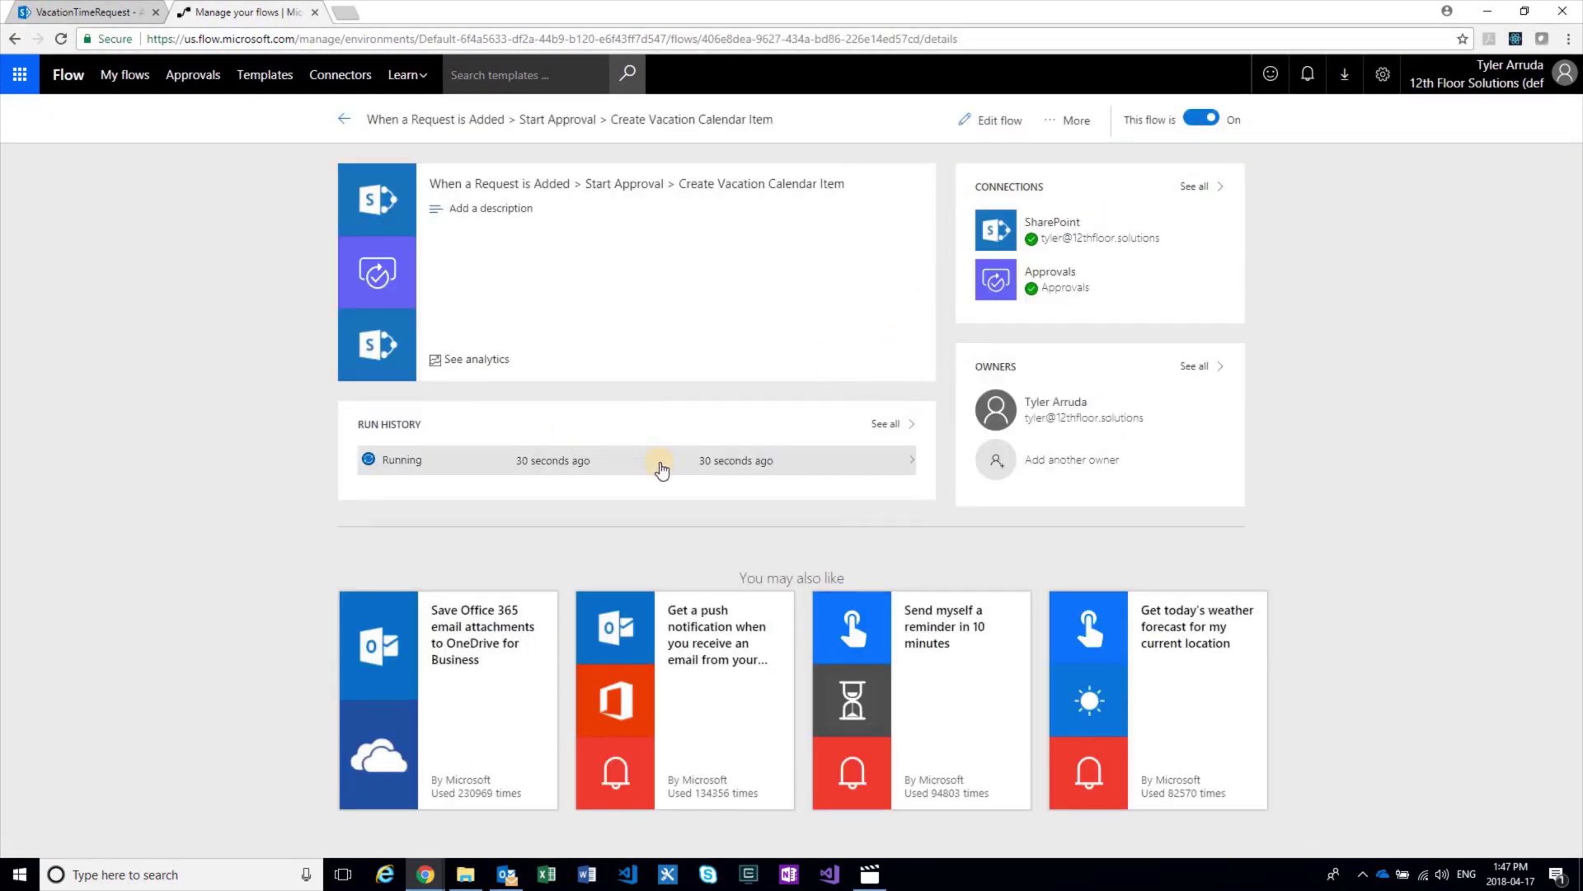
click(906, 423)
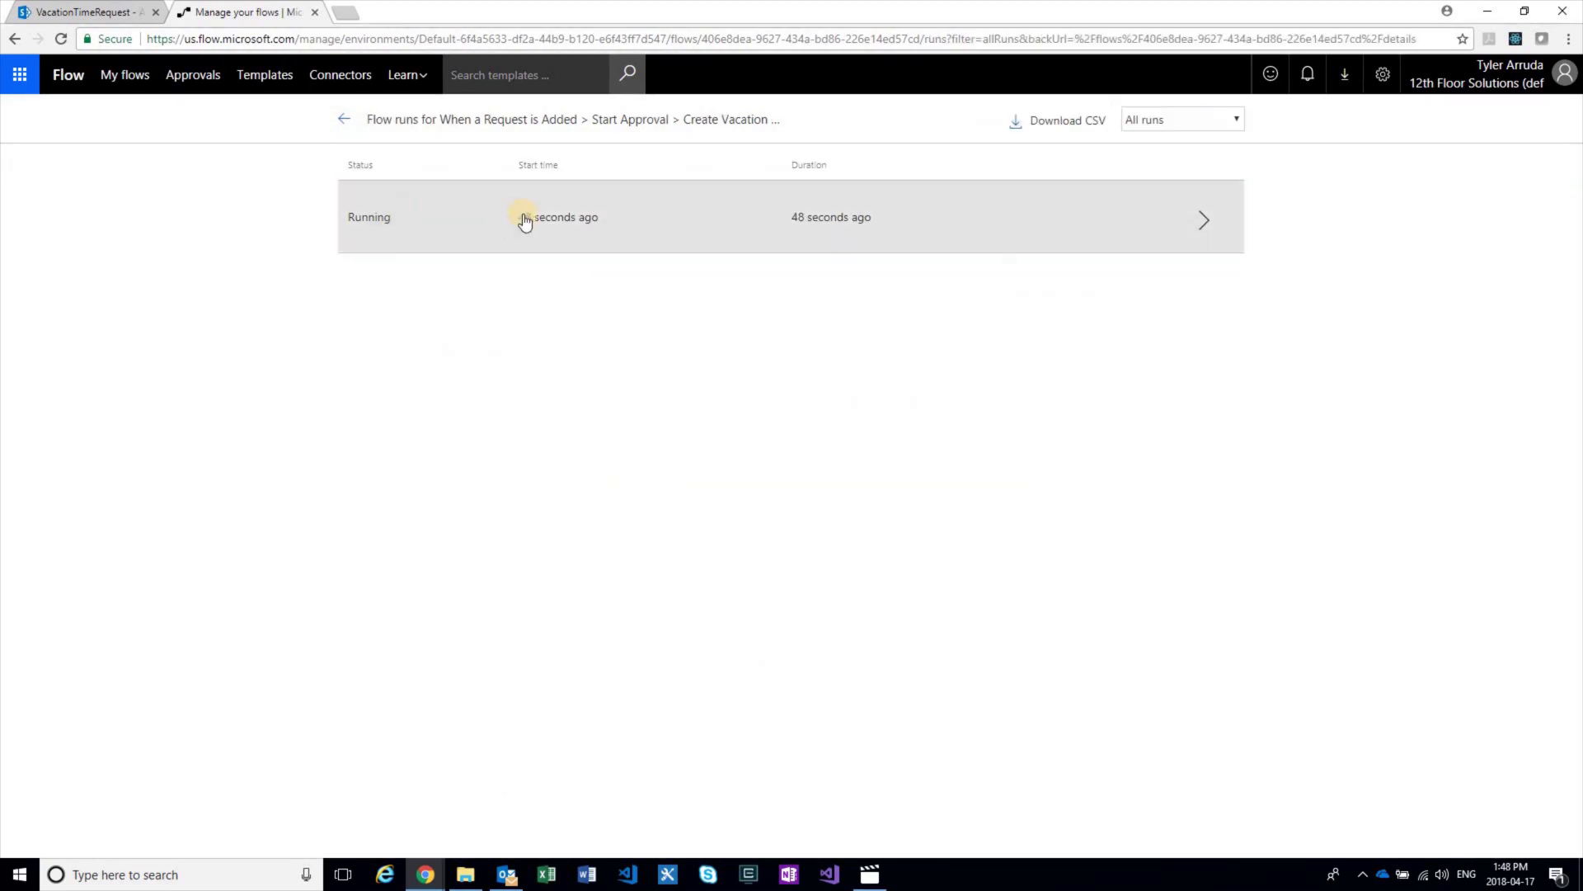
click(524, 221)
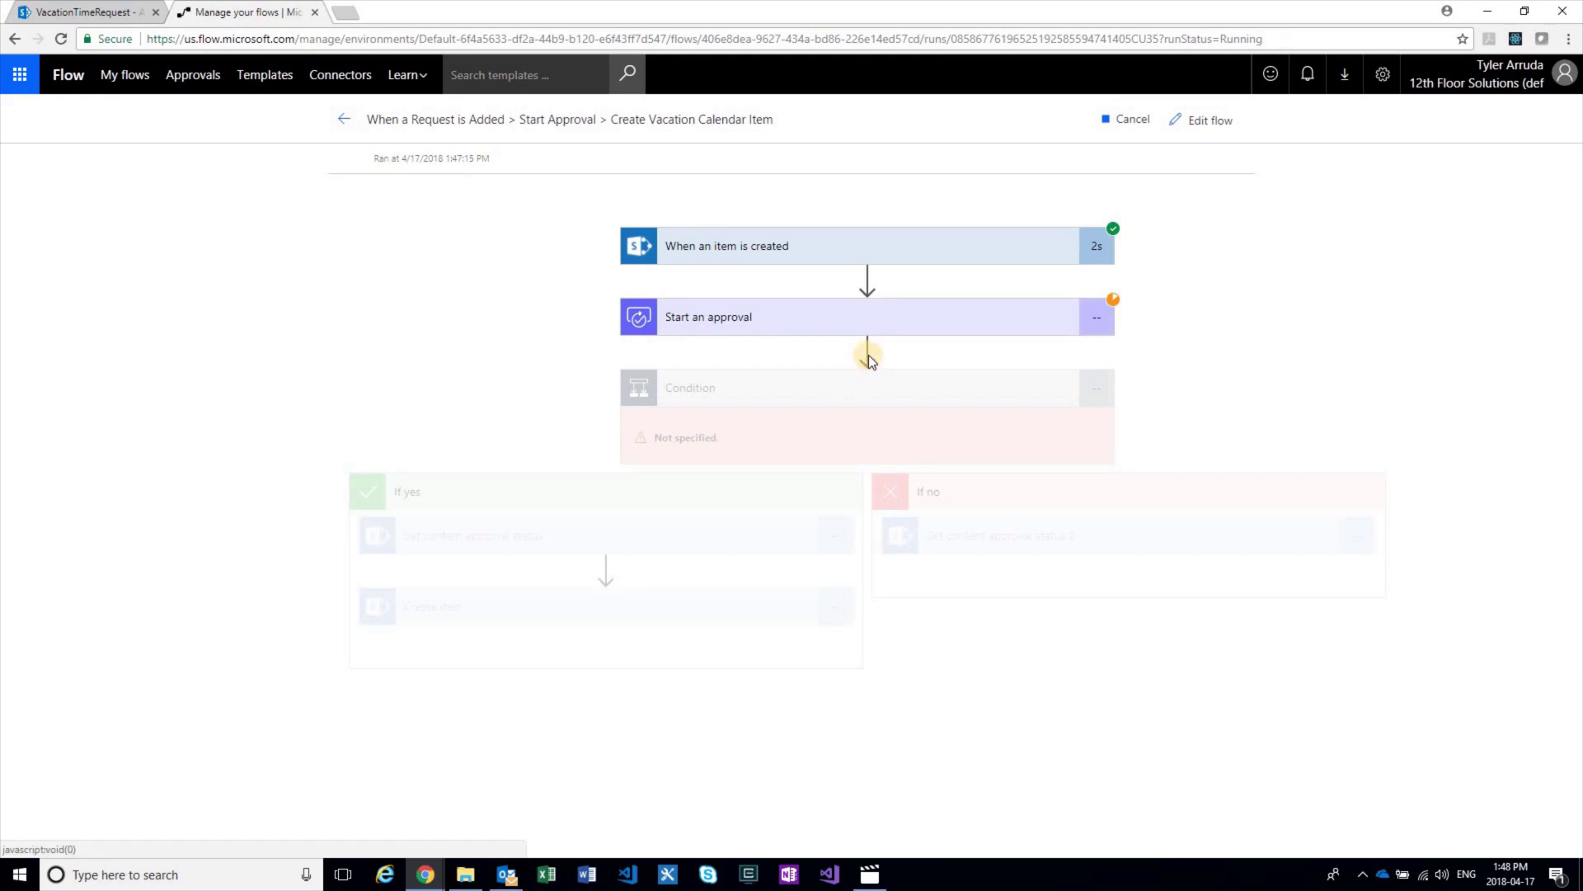
Step: Switch to Outlook, approve the request from the "Vacation Time Request Submitted" e-mail and confirm the approval in Flow
click(506, 872)
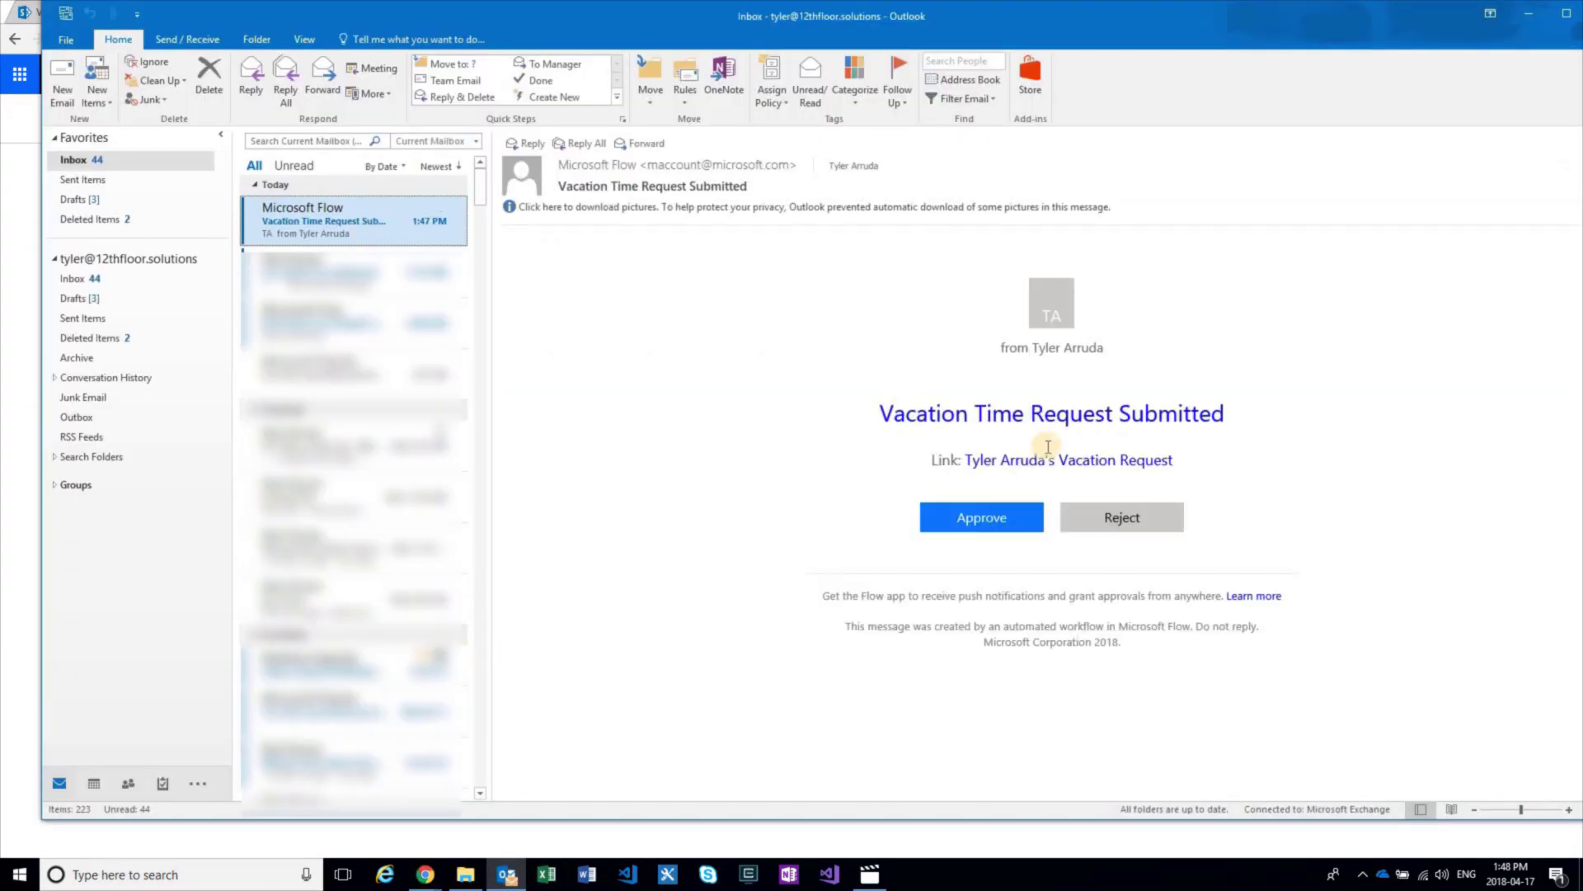
click(986, 526)
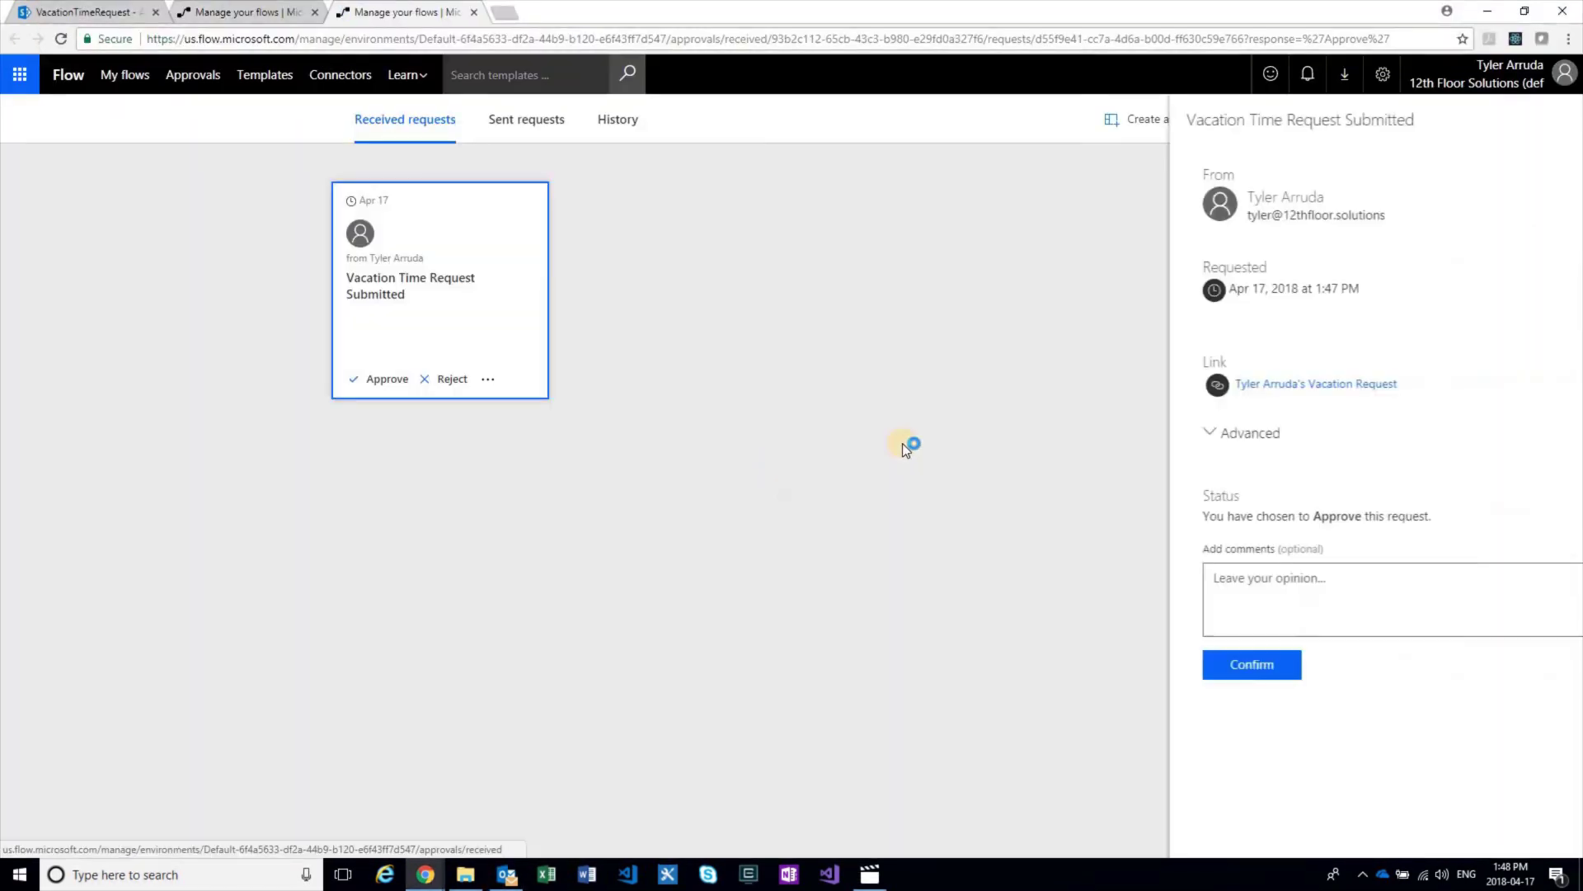
click(1125, 666)
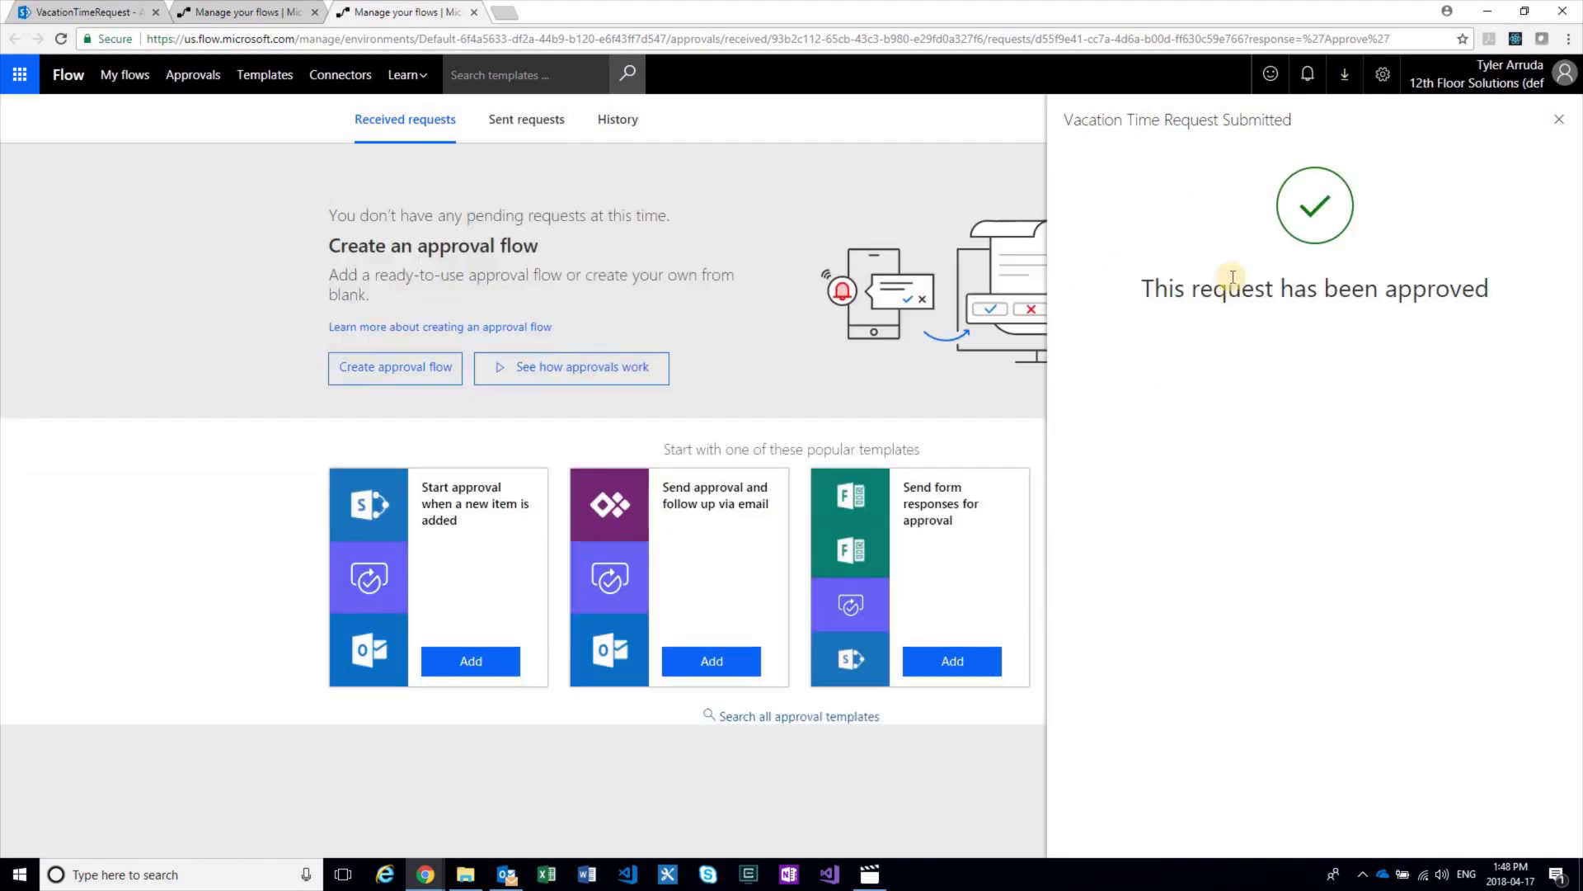
Step: Examine the flow run's Start an approval details, condition result and branch actions
click(244, 11)
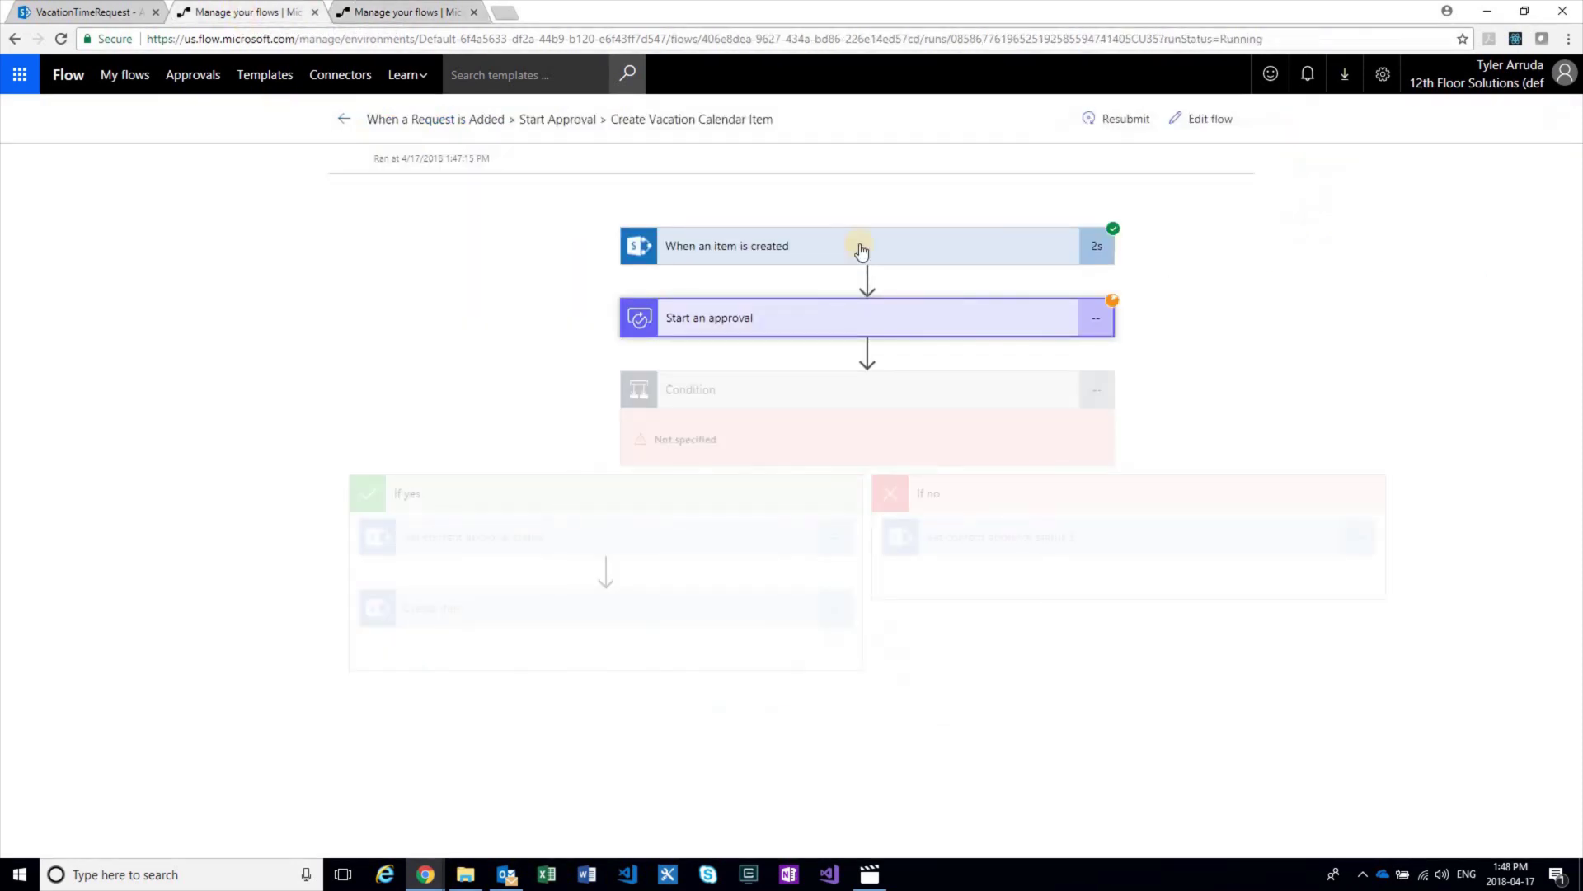
click(705, 316)
scroll(727, 419, down, 12)
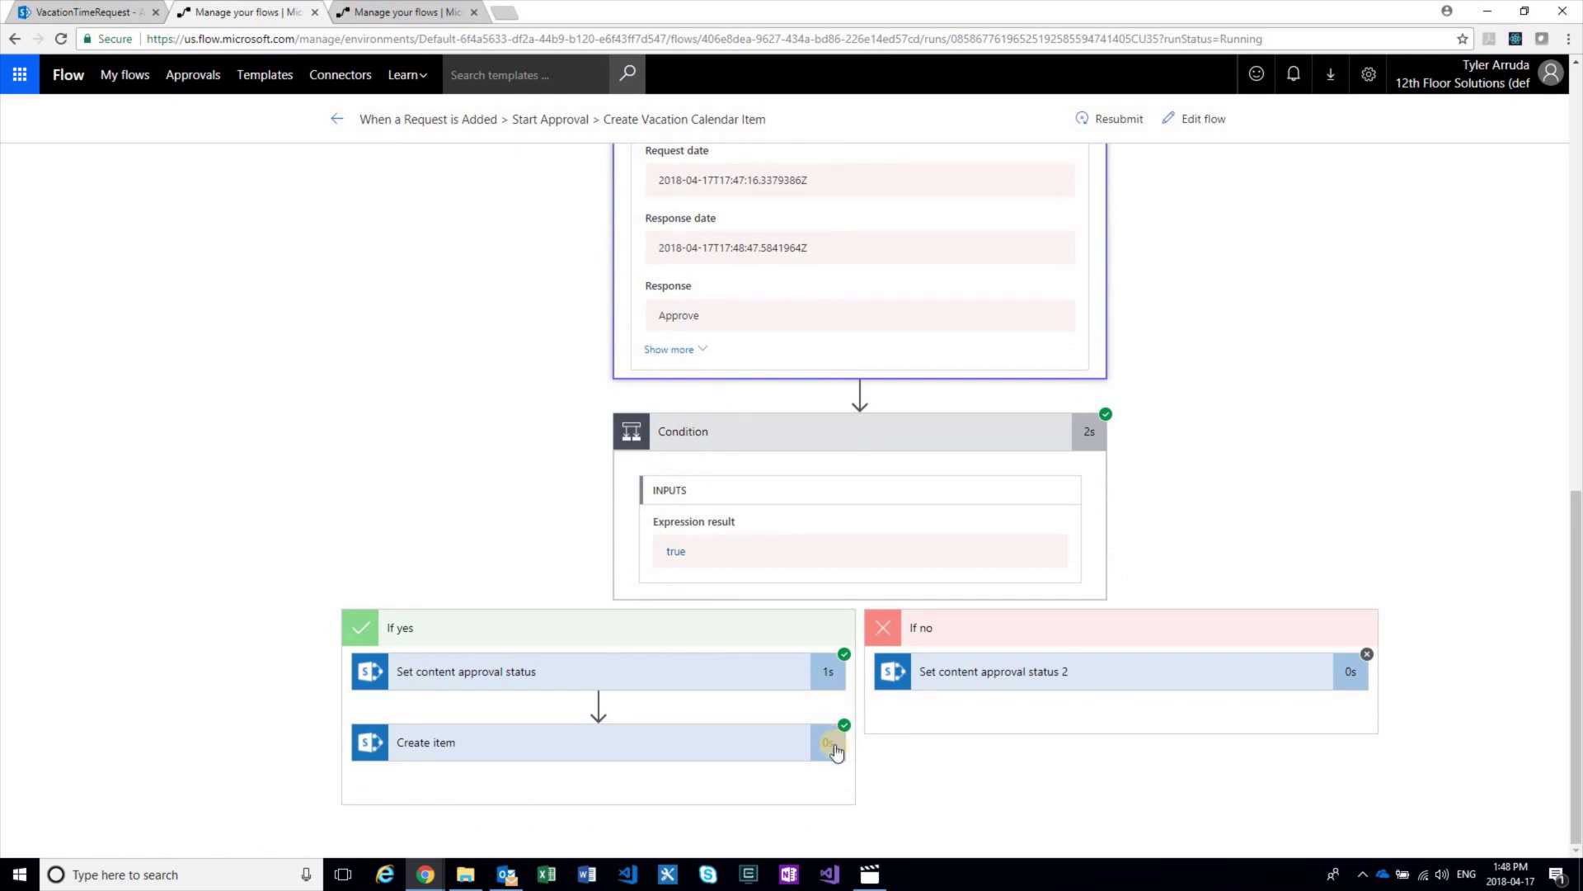
Step: Reload the VacationTimeRequest list to check the request's Approval Status and open the VacationTimeRequestCalendar
click(66, 15)
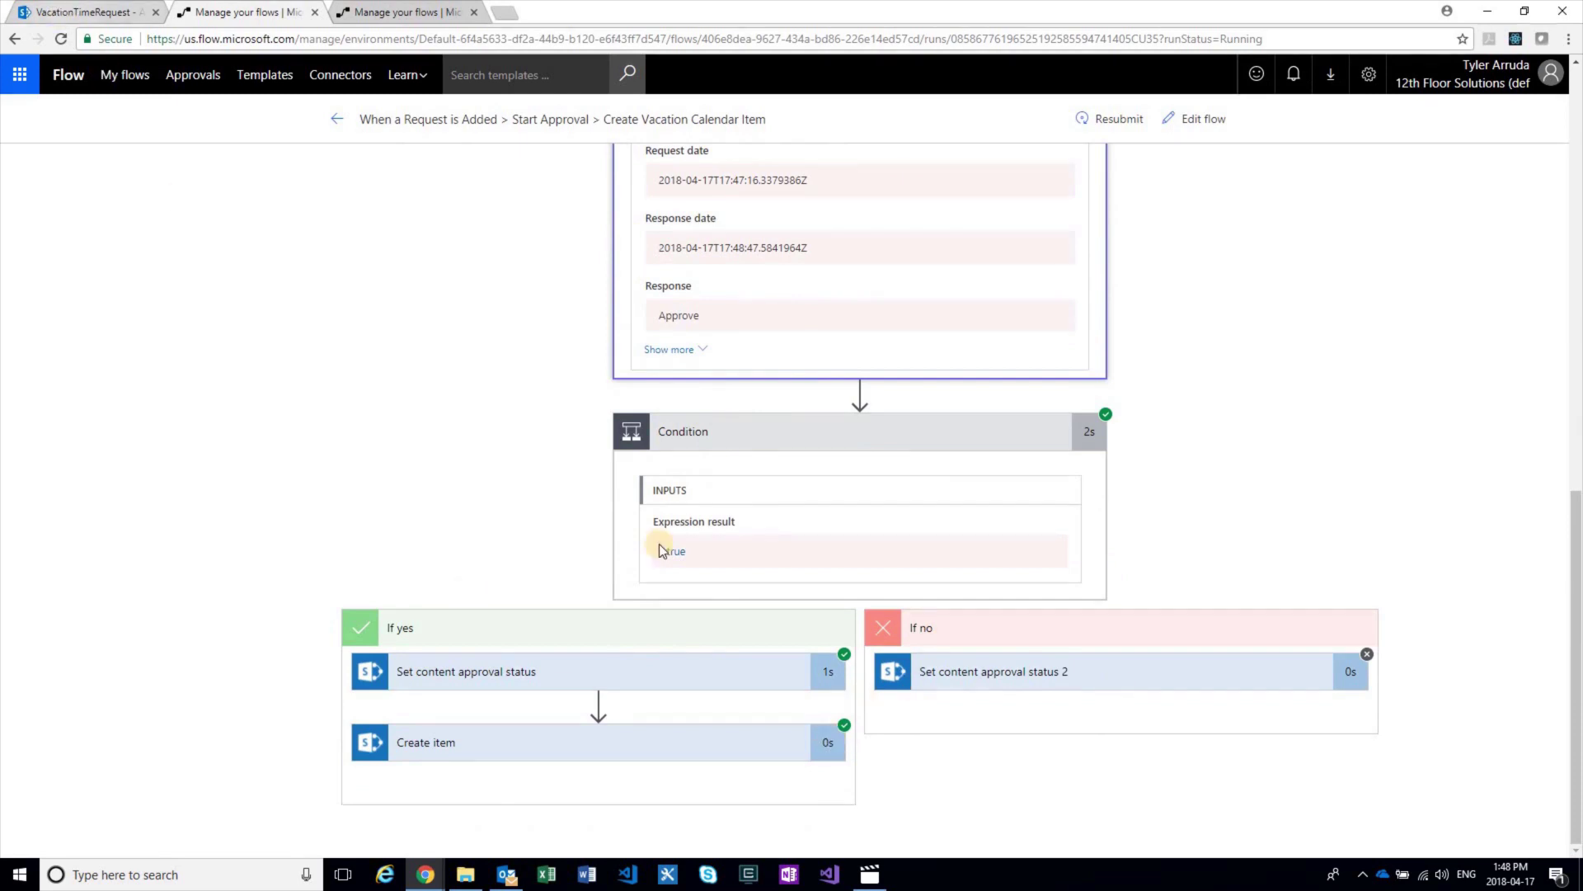
click(63, 39)
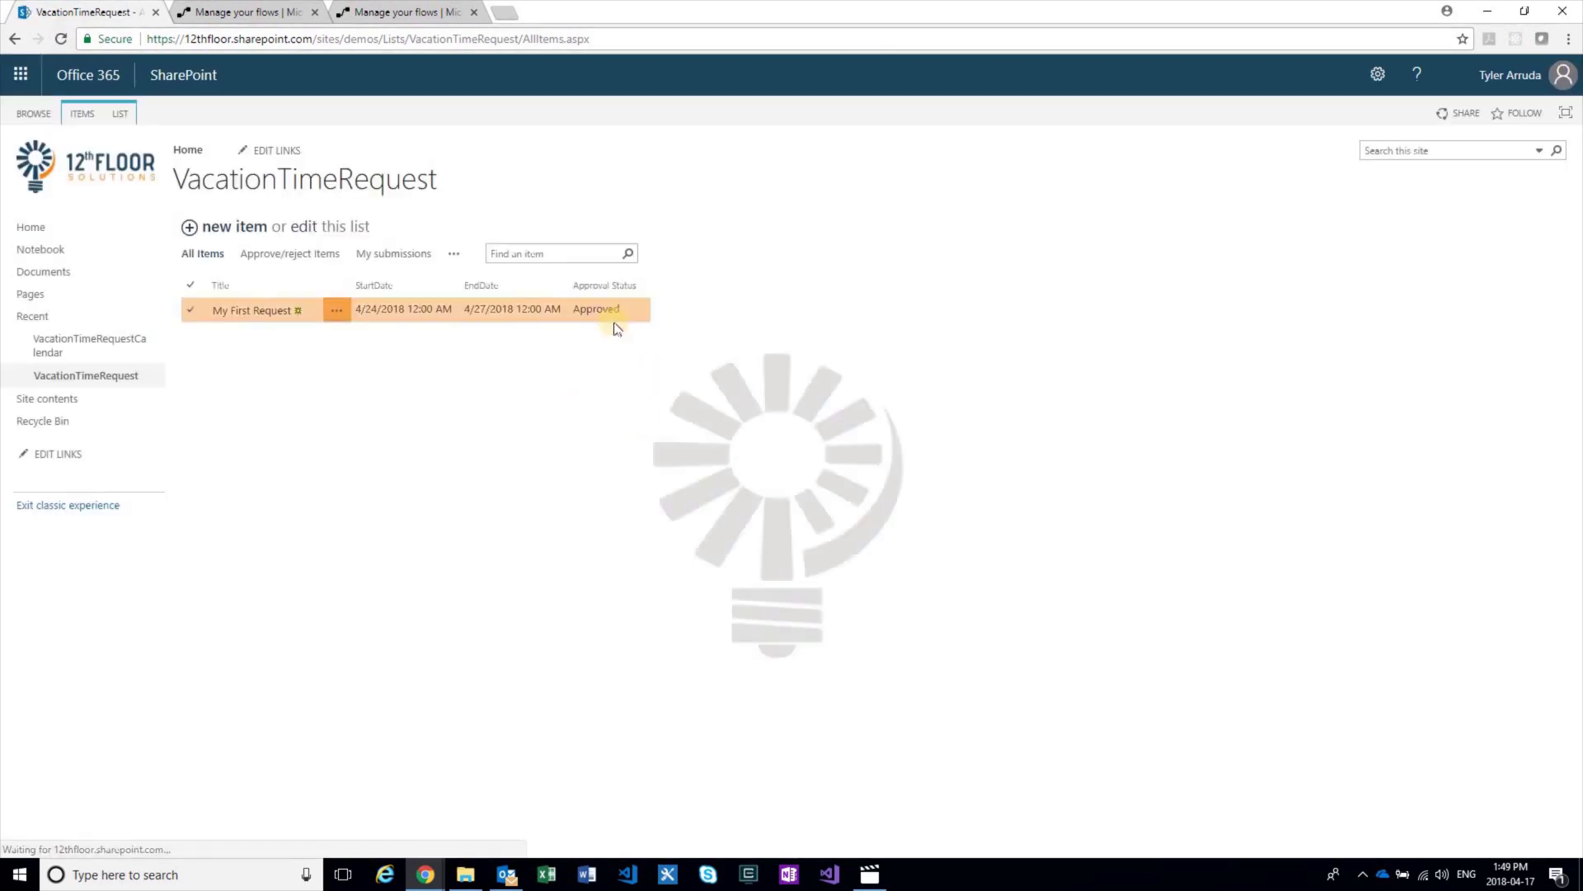
click(44, 337)
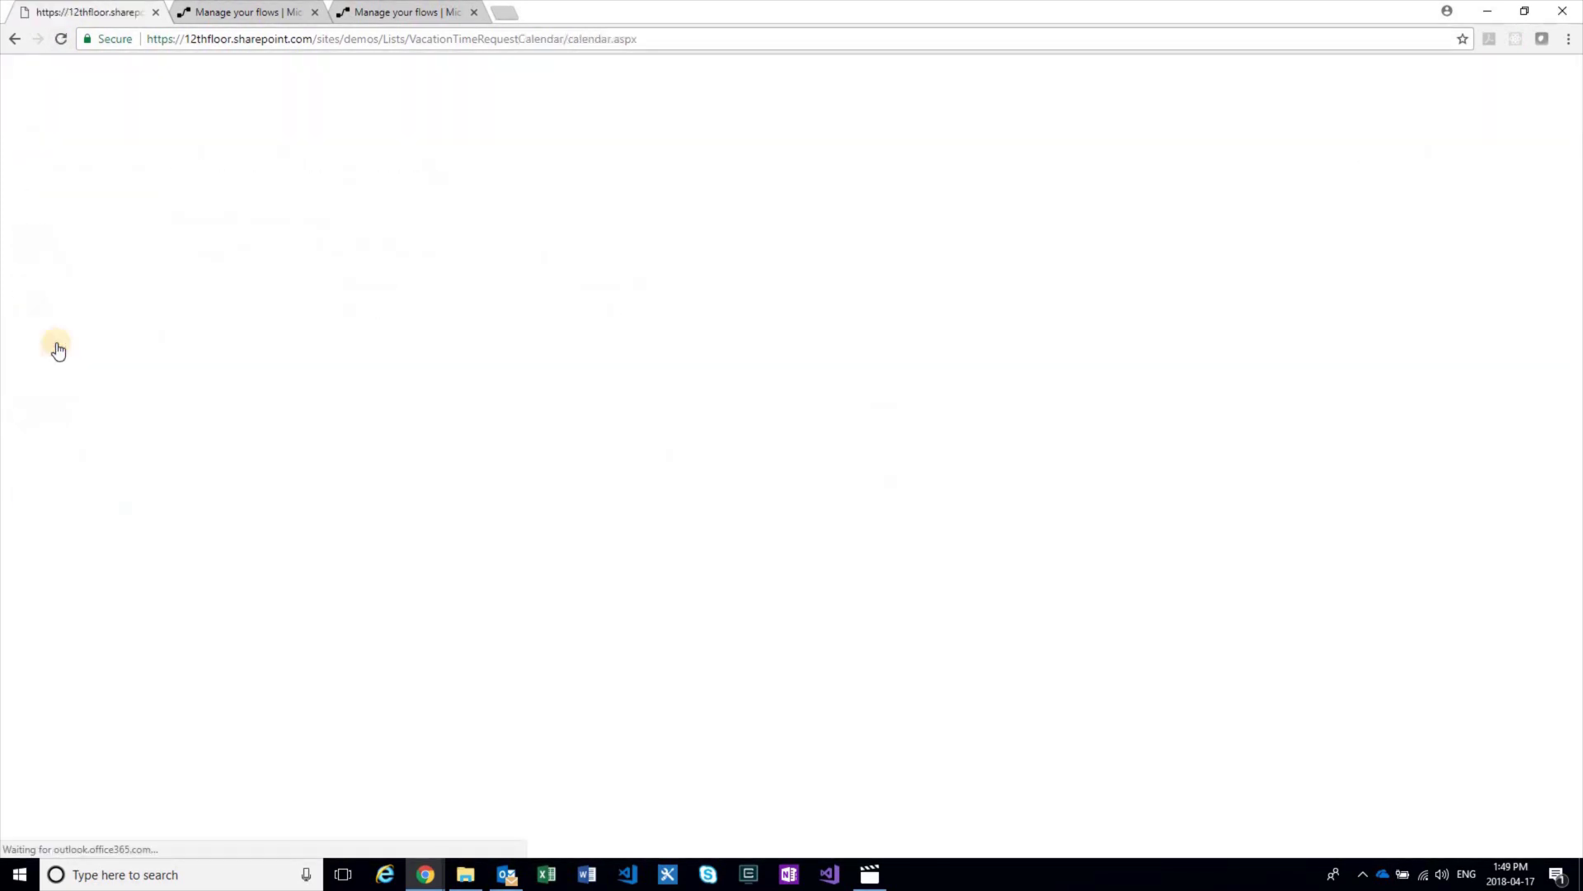